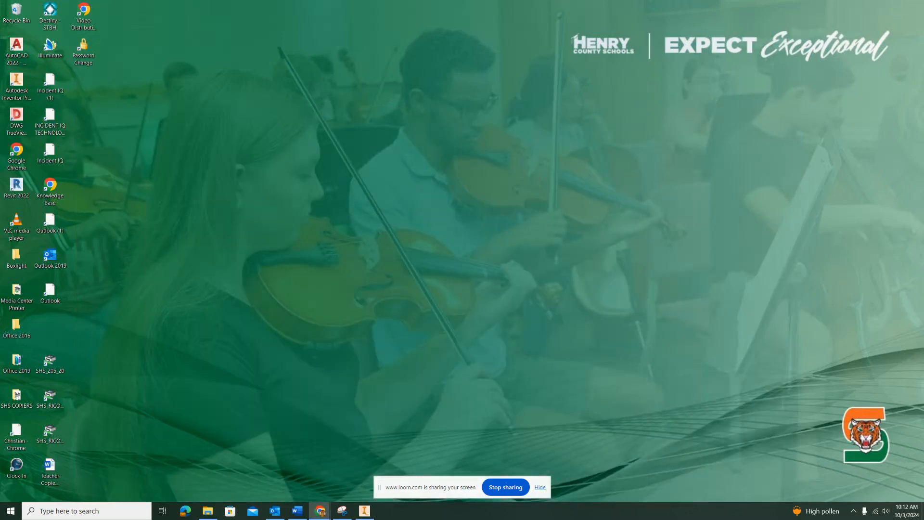
{"action": "left_click_drag", "start_coordinate": [923, 228], "coordinate": [603, 0]}
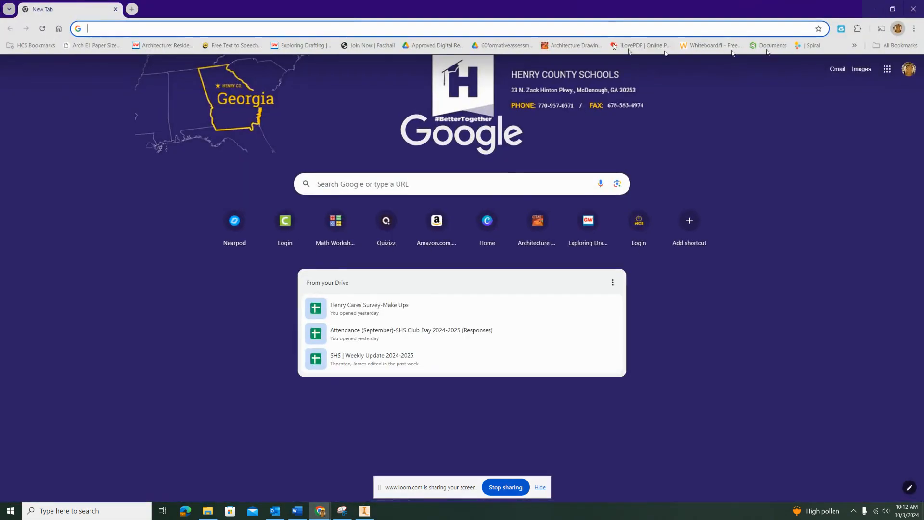
{"action": "left_click", "coordinate": [888, 69]}
{"action": "scroll", "coordinate": [852, 211], "scroll_direction": "down", "scroll_amount": 10}
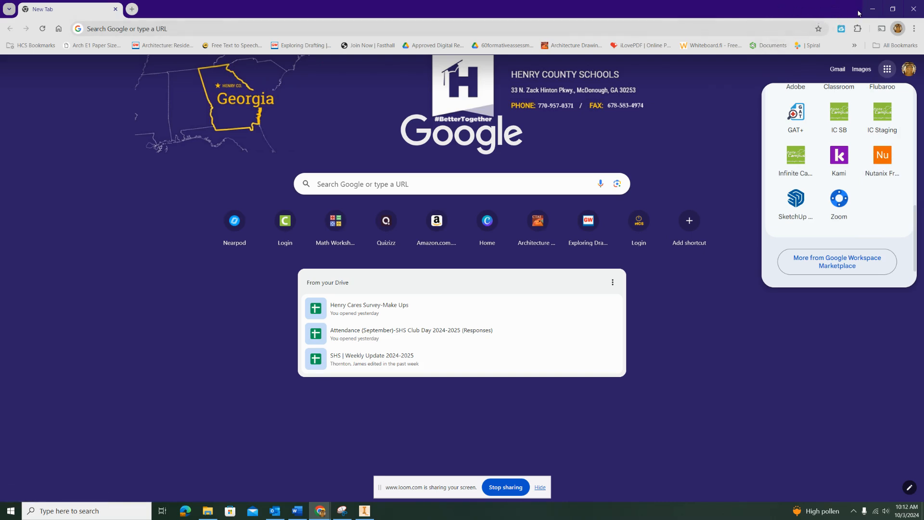
{"action": "left_click", "coordinate": [872, 9]}
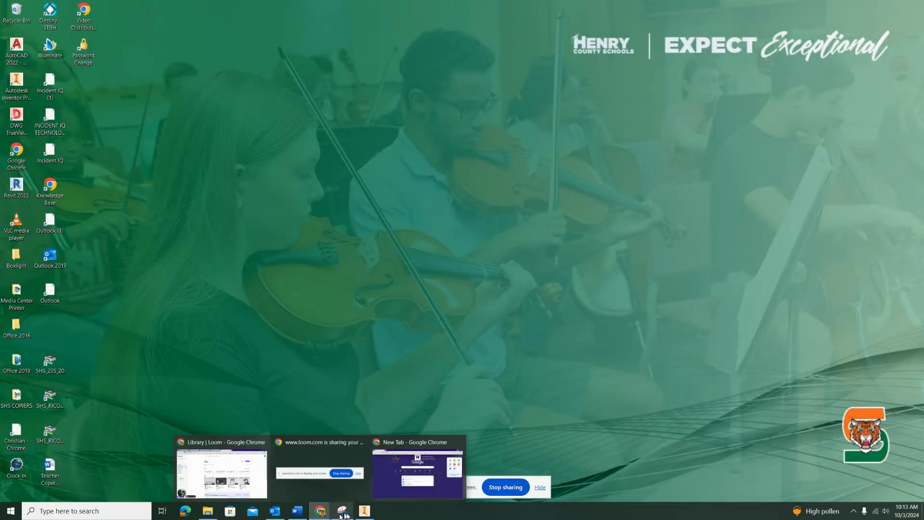
Switch to Autodesk Inventor and create a new part
{"action": "left_click", "coordinate": [364, 511]}
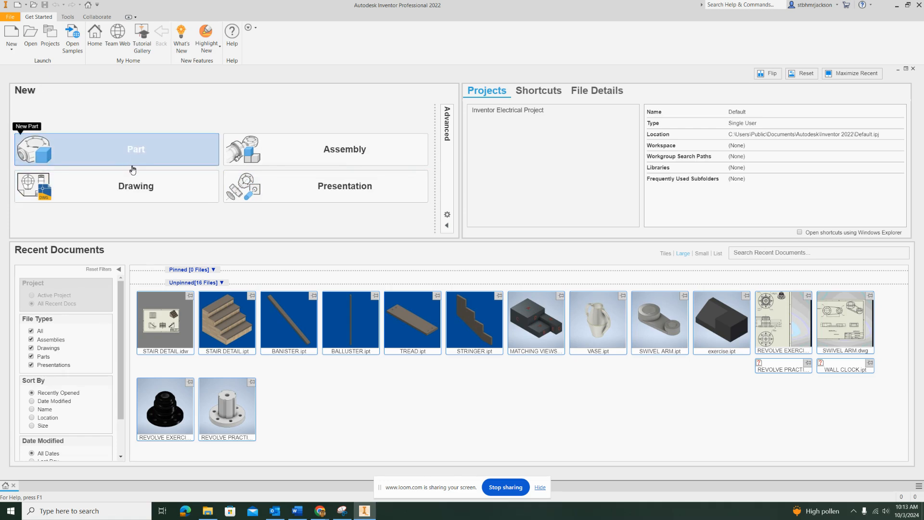
{"action": "left_click", "coordinate": [133, 150]}
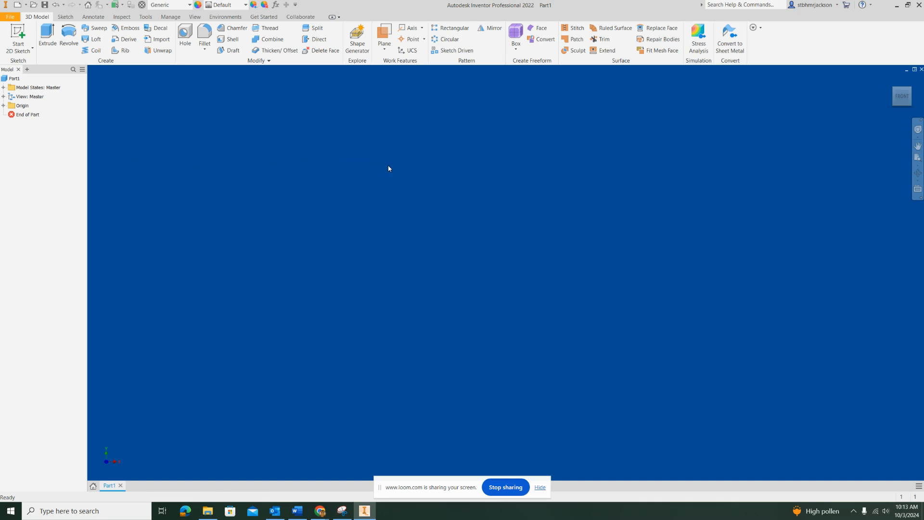
Start a 2D sketch on the vertical front (XY) origin plane
{"action": "left_click", "coordinate": [29, 51]}
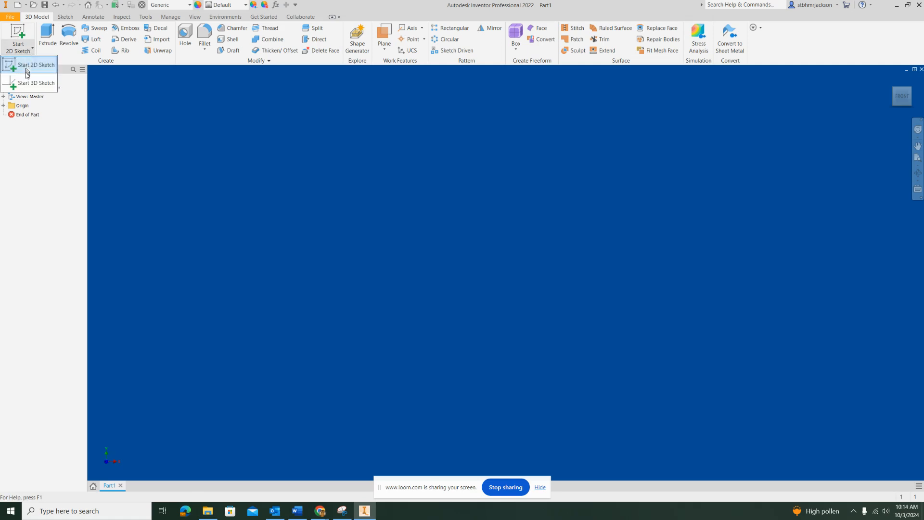
{"action": "left_click", "coordinate": [18, 33]}
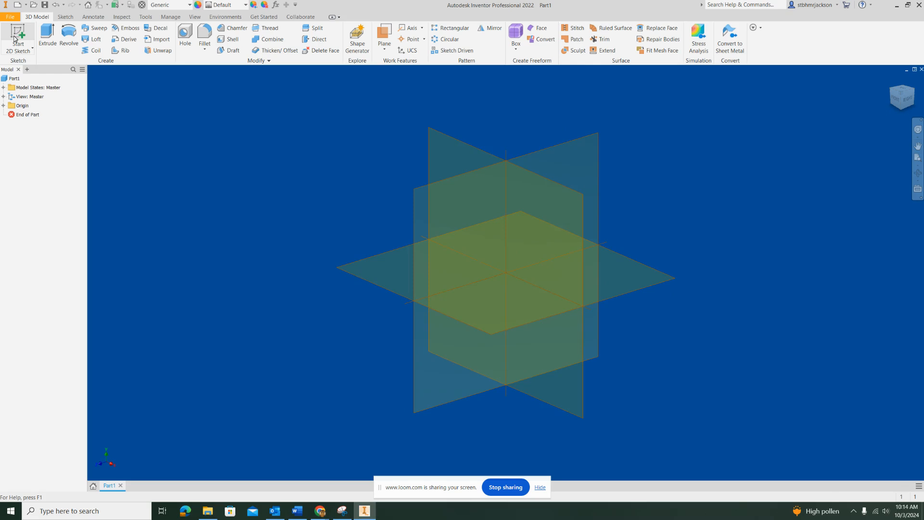
{"action": "left_click", "coordinate": [15, 39]}
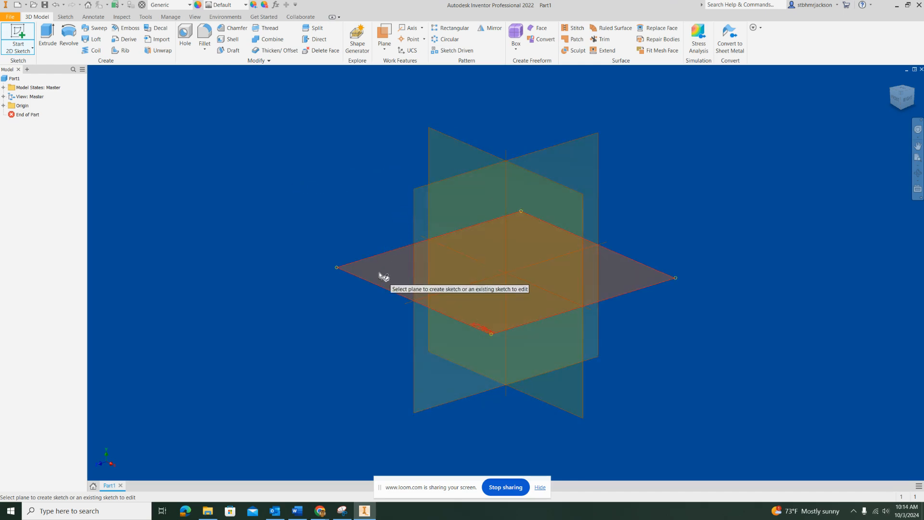
{"action": "left_click", "coordinate": [457, 145]}
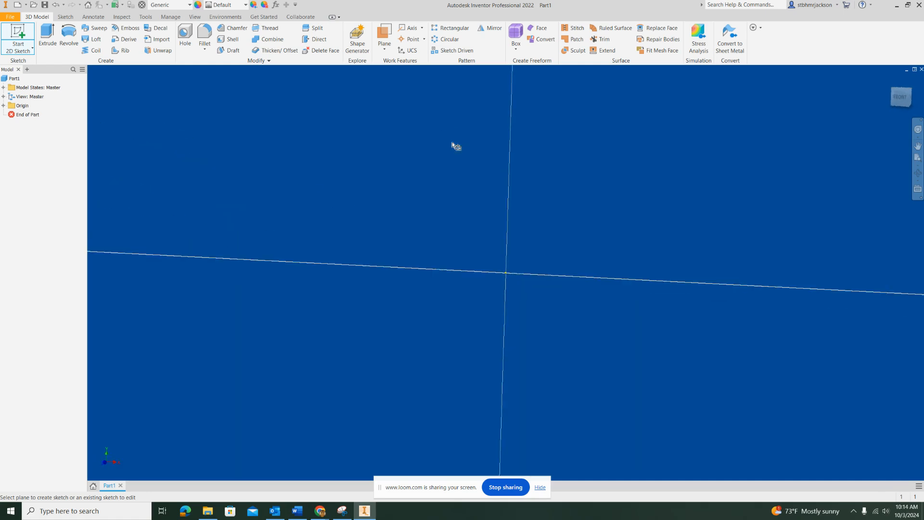
{"action": "mouse_move", "coordinate": [520, 196]}
{"action": "middle_mouse_down"}
{"action": "mouse_move", "coordinate": [405, 252]}
{"action": "mouse_move", "coordinate": [359, 243]}
{"action": "middle_mouse_up"}
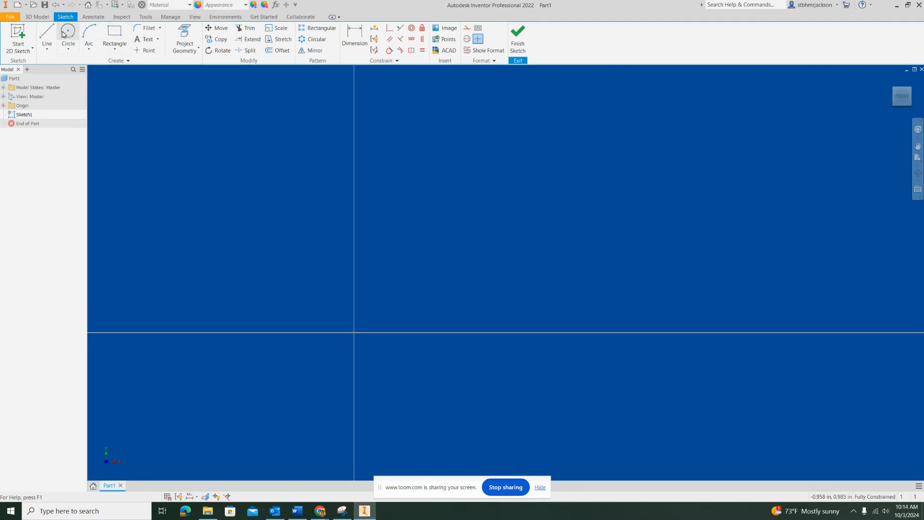
Sketch a two-point rectangle about 1.9 in wide, with its lower-left corner on the origin
{"action": "left_click", "coordinate": [115, 32]}
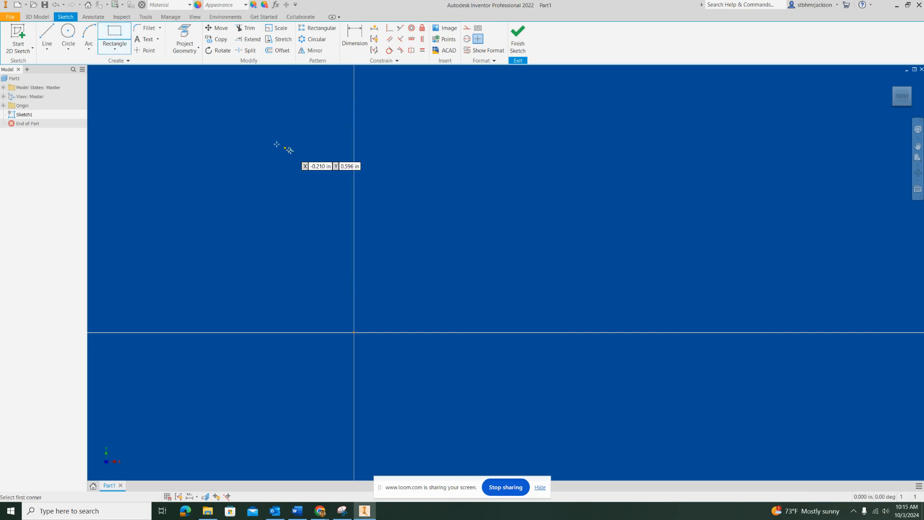
{"action": "left_click", "coordinate": [355, 333]}
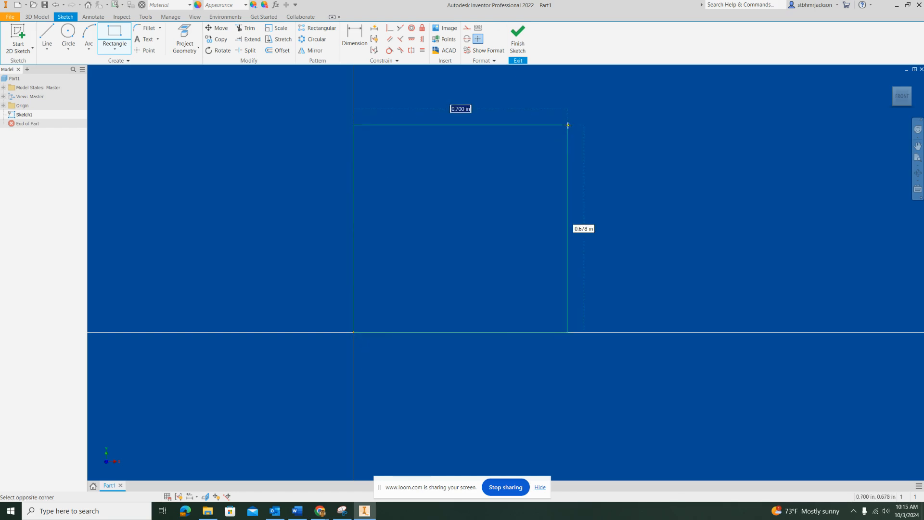
{"action": "scroll", "coordinate": [566, 127], "scroll_direction": "up", "scroll_amount": 2}
{"action": "scroll", "coordinate": [560, 129], "scroll_direction": "down", "scroll_amount": 3}
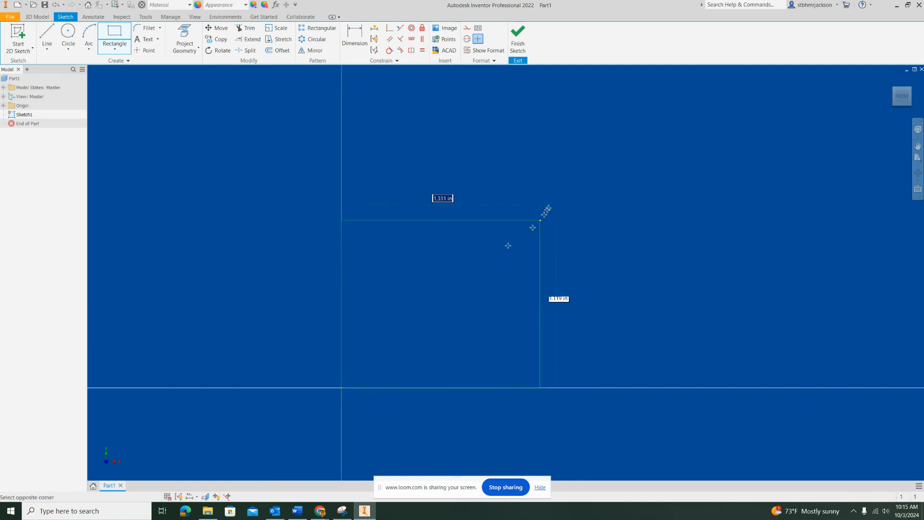
{"action": "left_click", "coordinate": [624, 80]}
{"action": "mouse_move", "coordinate": [462, 157]}
{"action": "middle_mouse_down"}
{"action": "mouse_move", "coordinate": [419, 216]}
{"action": "mouse_move", "coordinate": [346, 247]}
{"action": "middle_mouse_up"}
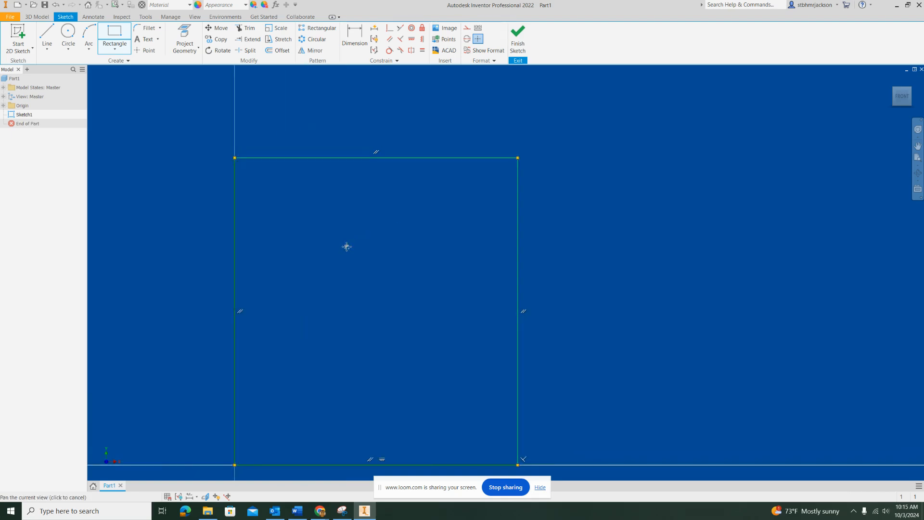
{"action": "scroll", "coordinate": [345, 217], "scroll_direction": "up", "scroll_amount": 3}
{"action": "scroll", "coordinate": [341, 215], "scroll_direction": "down", "scroll_amount": 5}
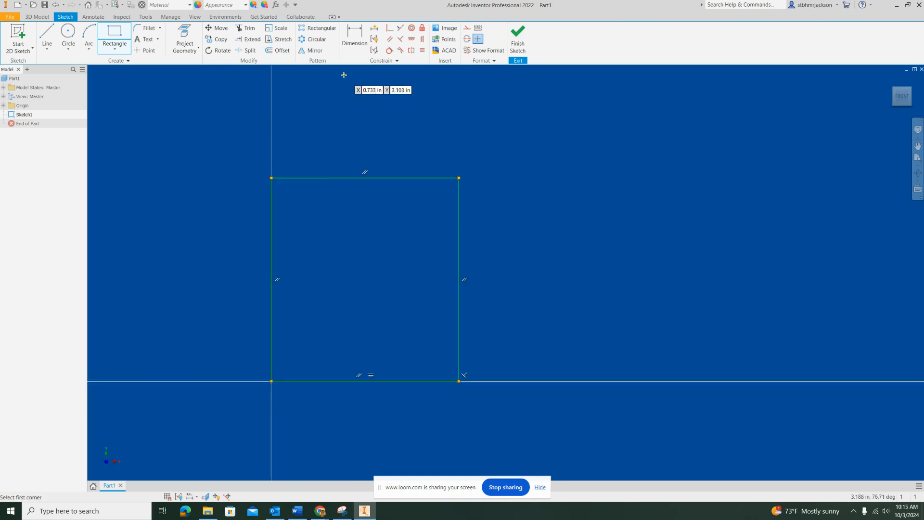
Dimension the rectangle's top edge and set its width to 5 in
{"action": "left_click", "coordinate": [355, 33]}
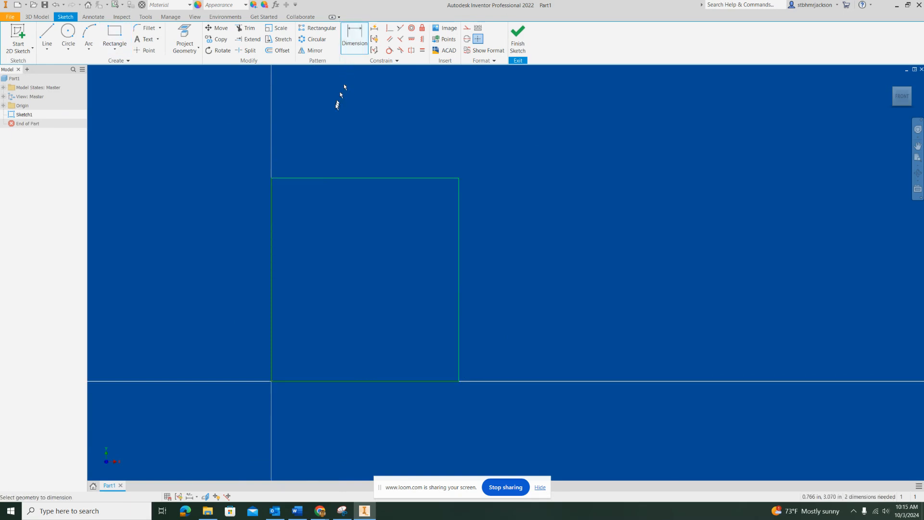
{"action": "left_click", "coordinate": [345, 178]}
{"action": "left_click", "coordinate": [350, 161]}
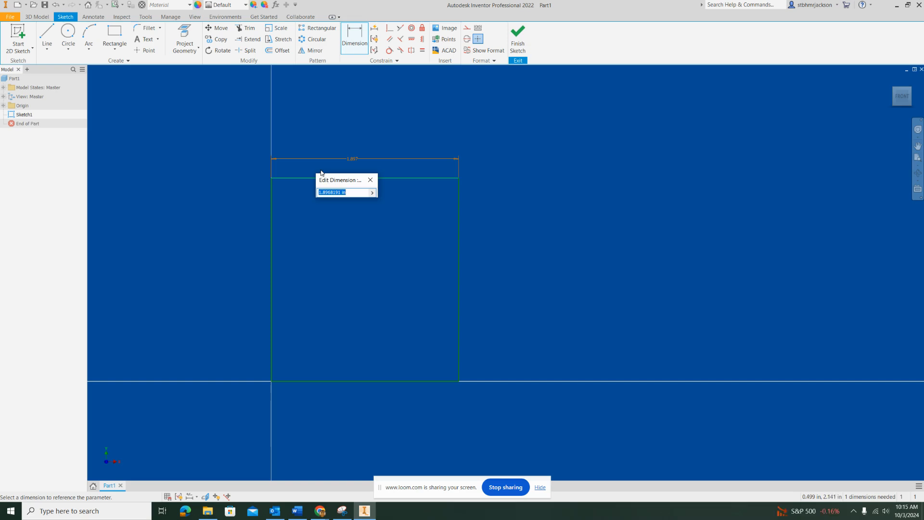
{"action": "type", "text": "5"}
{"action": "key", "text": "Return"}
Dimension the rectangle's left edge and set its height to 5 in
{"action": "scroll", "coordinate": [414, 199], "scroll_direction": "down", "scroll_amount": 5}
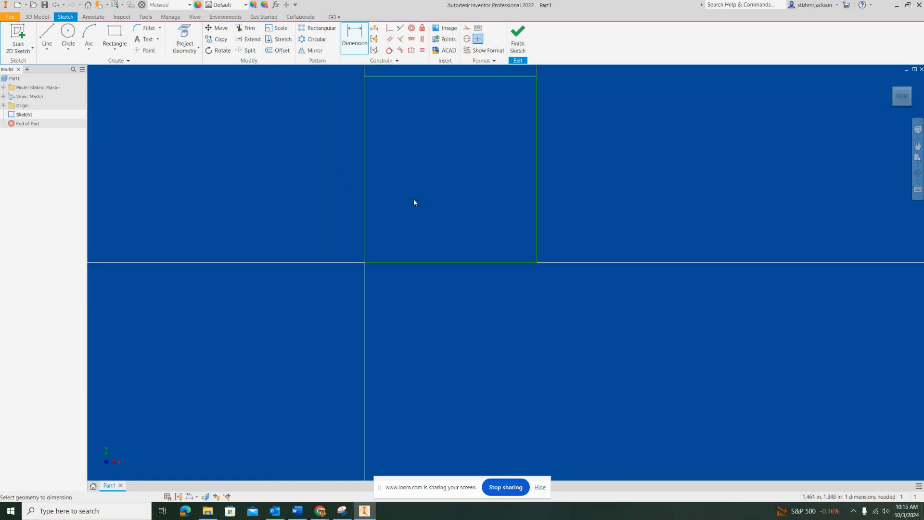
{"action": "left_click", "coordinate": [386, 179]}
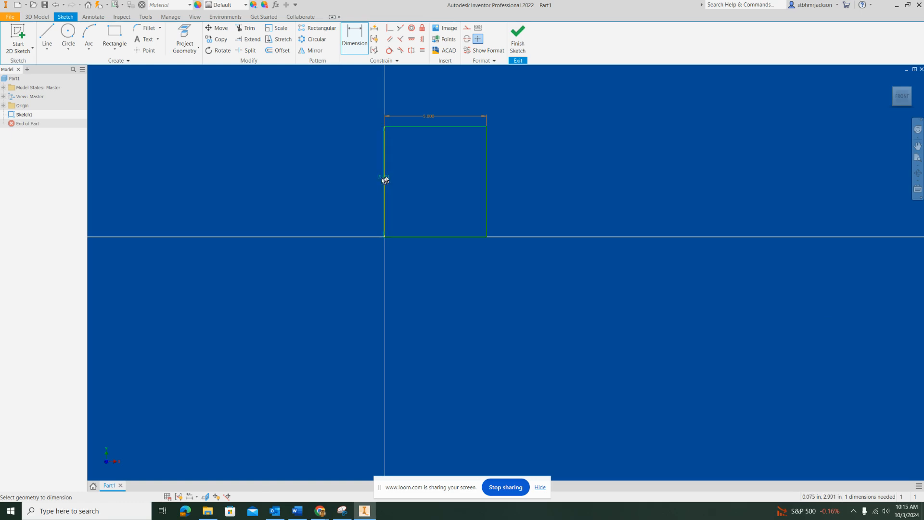
{"action": "left_click", "coordinate": [370, 183]}
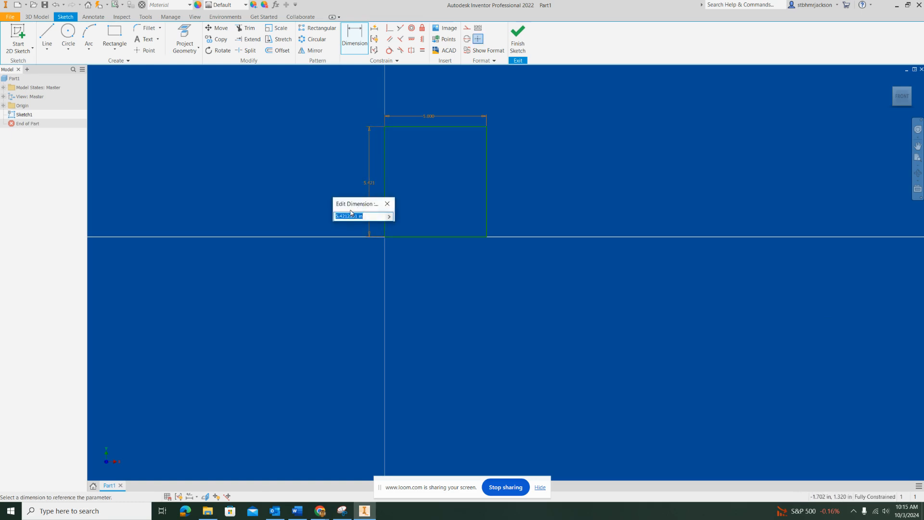
{"action": "type", "text": "5"}
{"action": "key", "text": "Return"}
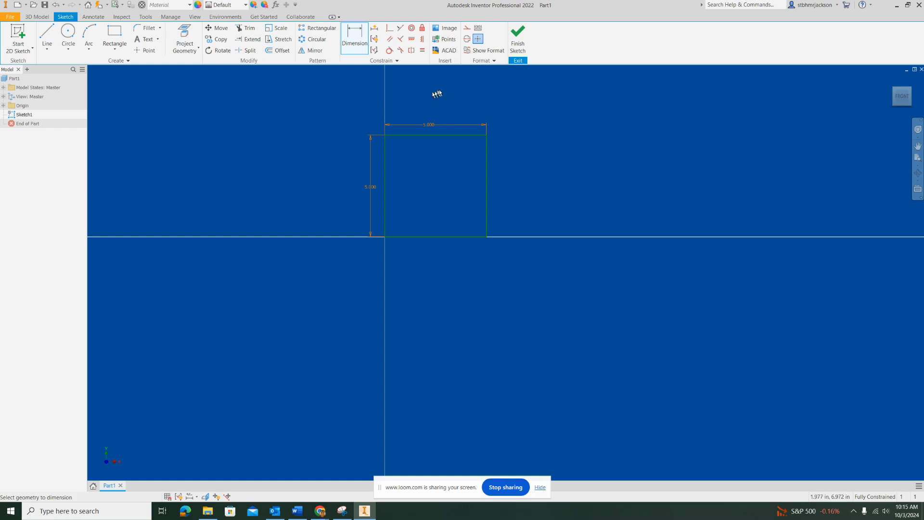
Finish the sketch and extrude the square profile by 0.25 in
{"action": "left_click", "coordinate": [518, 39]}
{"action": "scroll", "coordinate": [574, 173], "scroll_direction": "up", "scroll_amount": 3}
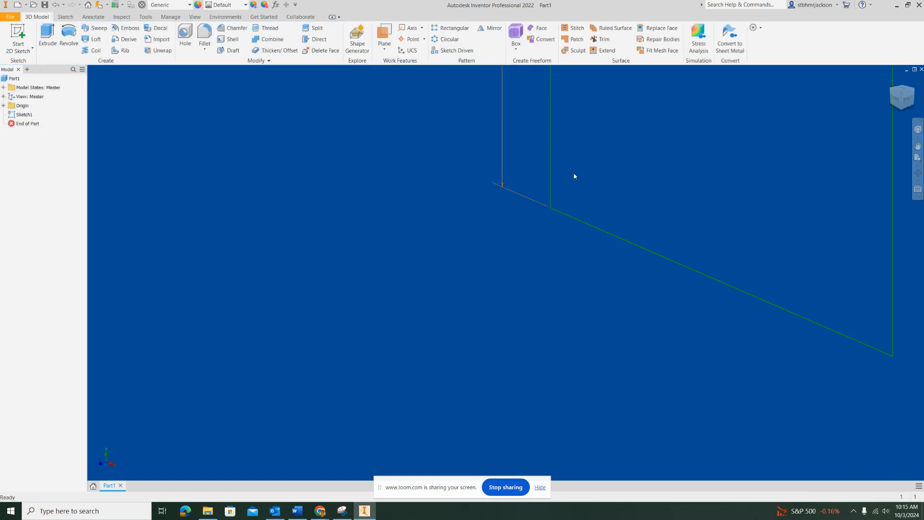
{"action": "middle_click_drag", "start_coordinate": [575, 172], "coordinate": [532, 205]}
{"action": "left_click_drag", "start_coordinate": [406, 278], "coordinate": [404, 281]}
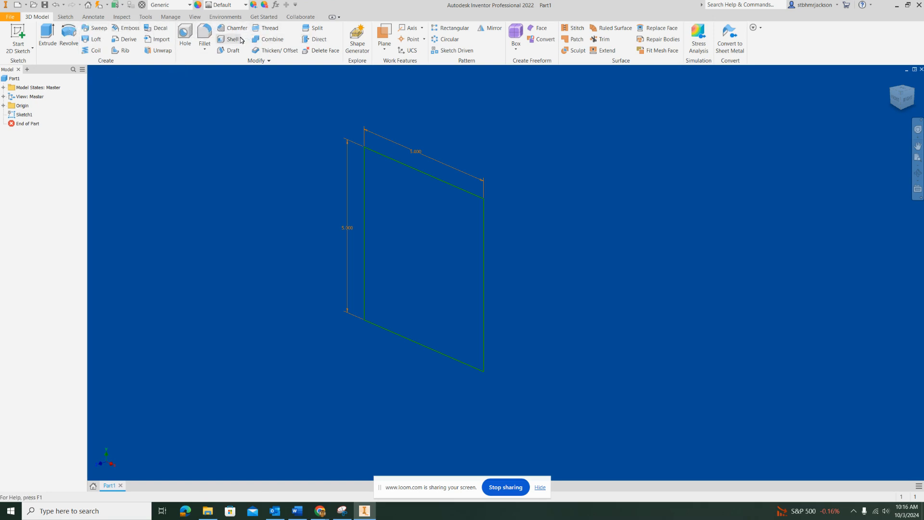
{"action": "left_click", "coordinate": [47, 34]}
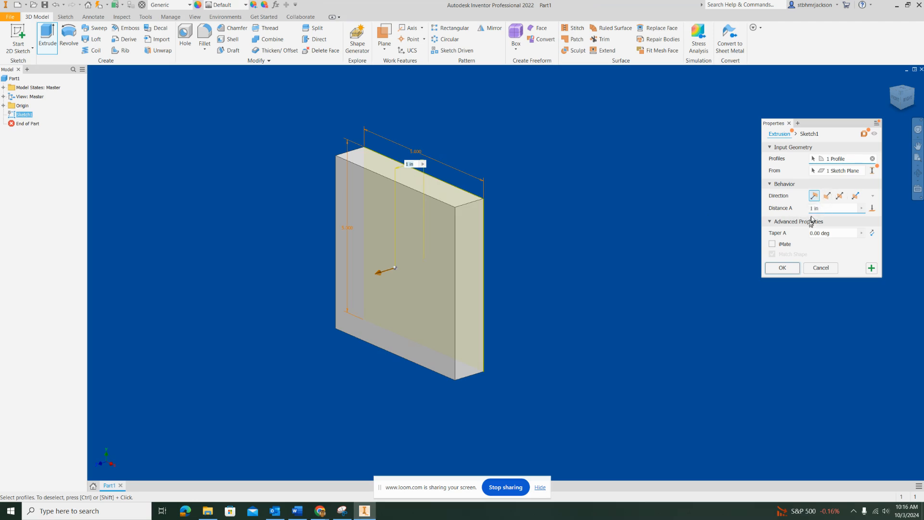
{"action": "left_click_drag", "start_coordinate": [821, 209], "coordinate": [768, 213]}
{"action": "type", "text": ".25"}
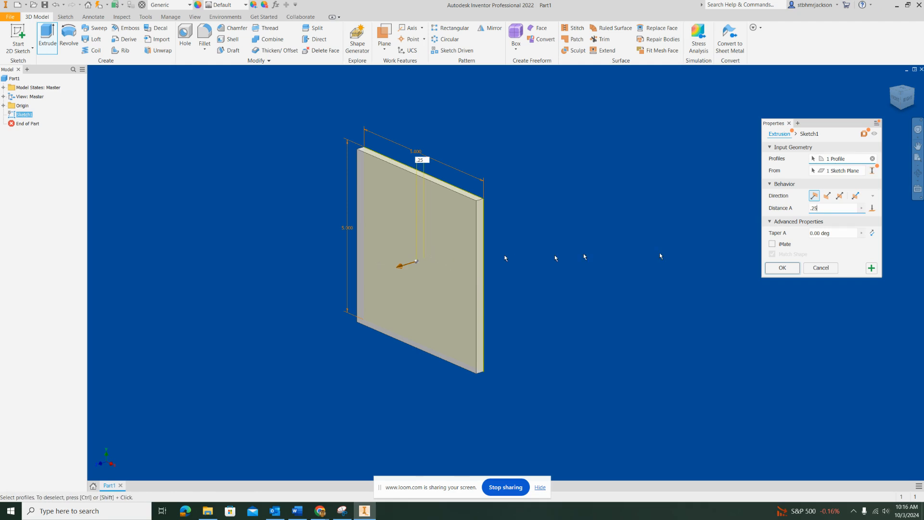
{"action": "left_click", "coordinate": [783, 269]}
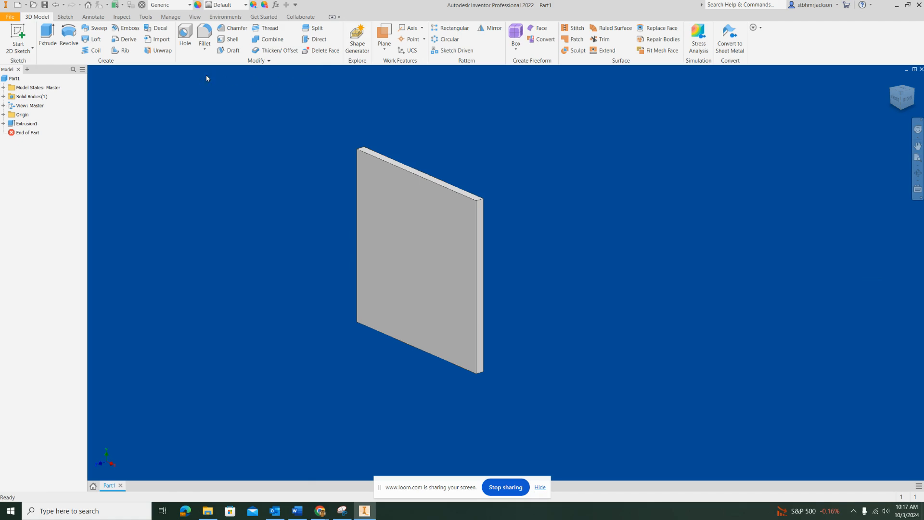
Start a 2D sketch on the large front face of the square plate
{"action": "left_click", "coordinate": [19, 34]}
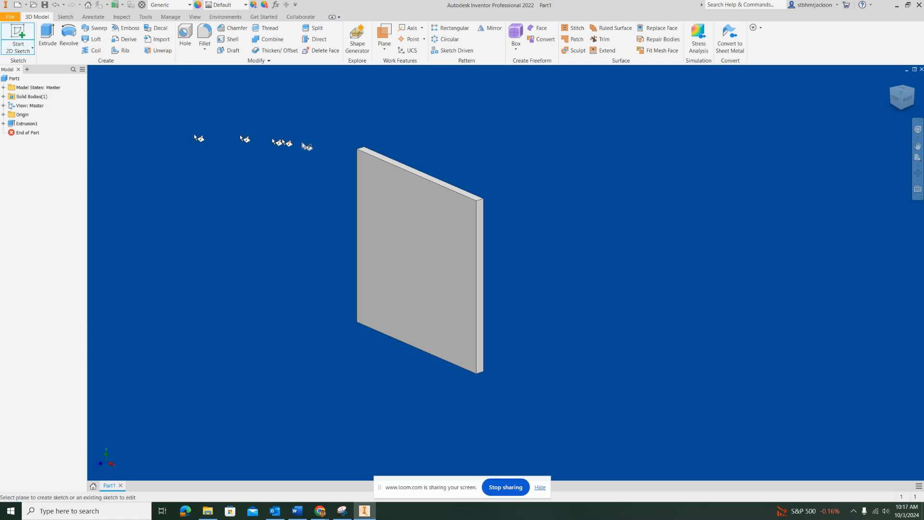
{"action": "left_click", "coordinate": [403, 196]}
{"action": "middle_click_drag", "start_coordinate": [548, 161], "coordinate": [391, 213]}
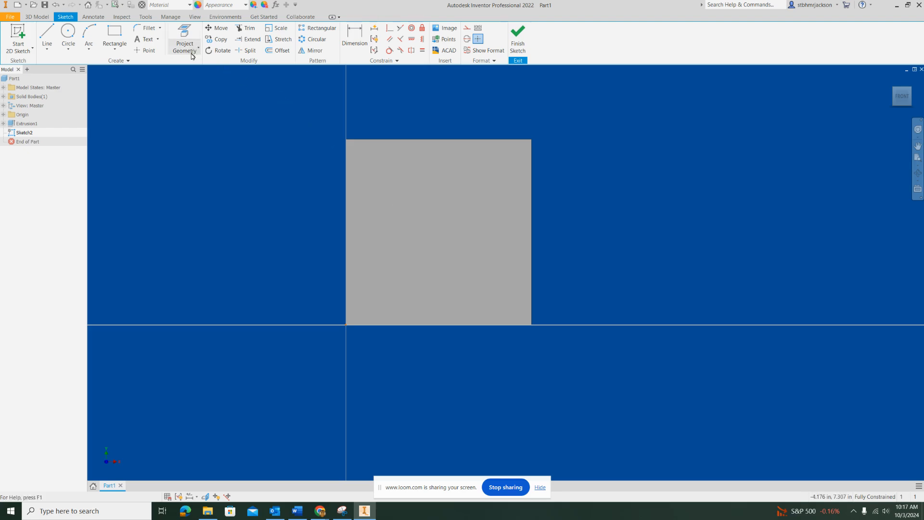
Draw a 3 in diameter circle near the middle of the plate's front face
{"action": "left_click", "coordinate": [69, 33]}
{"action": "left_click", "coordinate": [434, 225]}
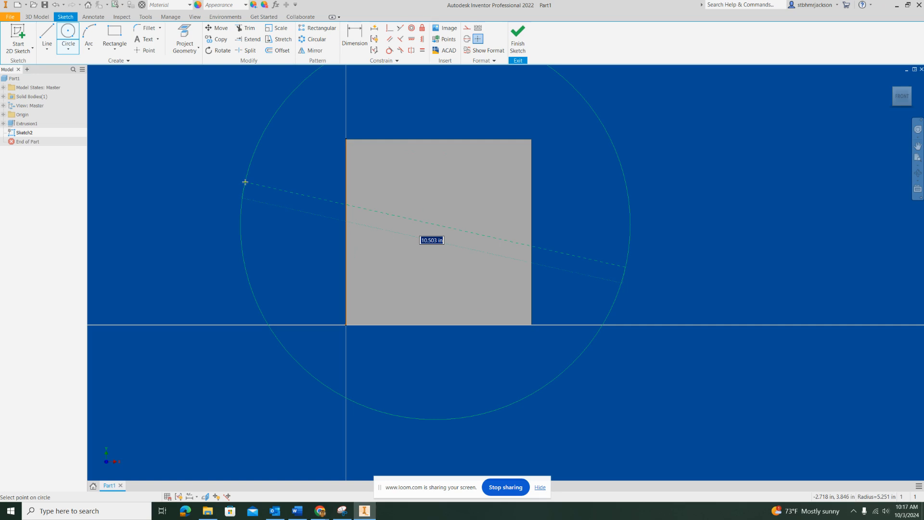
{"action": "type", "text": "3"}
{"action": "key", "text": "Return"}
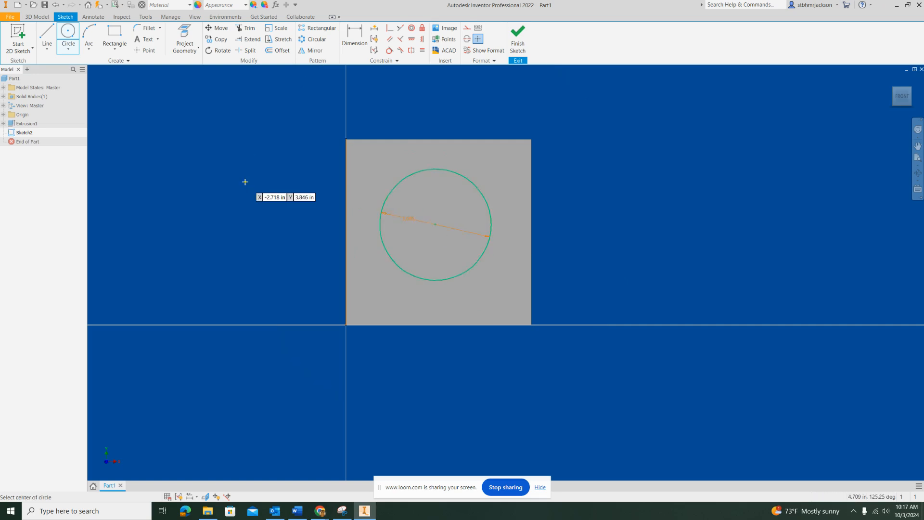
{"action": "scroll", "coordinate": [483, 195], "scroll_direction": "down", "scroll_amount": 3}
{"action": "scroll", "coordinate": [482, 195], "scroll_direction": "up", "scroll_amount": 2}
{"action": "scroll", "coordinate": [477, 199], "scroll_direction": "up", "scroll_amount": 2}
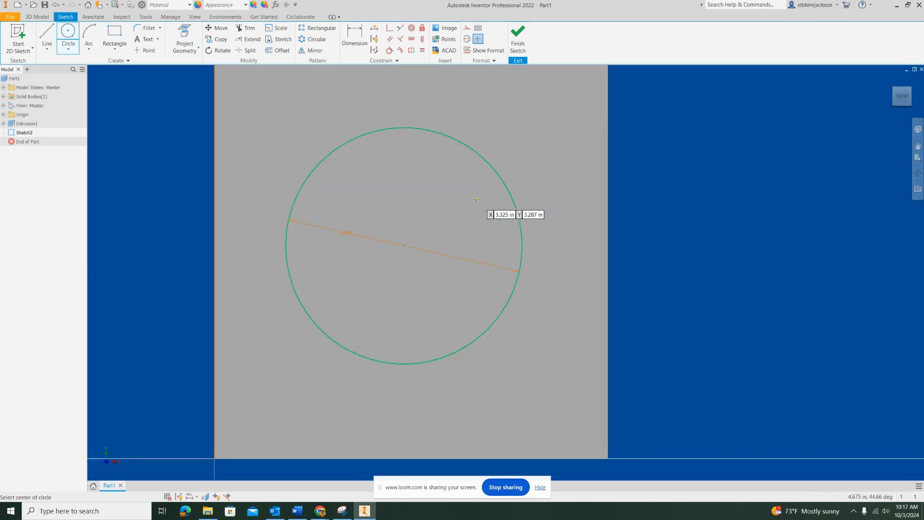
{"action": "scroll", "coordinate": [476, 198], "scroll_direction": "down", "scroll_amount": 2}
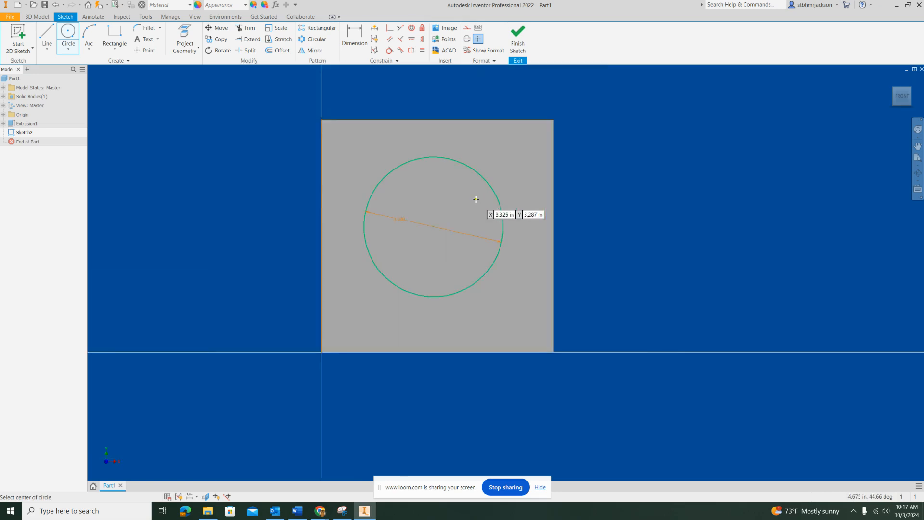
Dimension the circle's center from the plate's top edge and set the distance to 2.50 in
{"action": "left_click", "coordinate": [357, 35]}
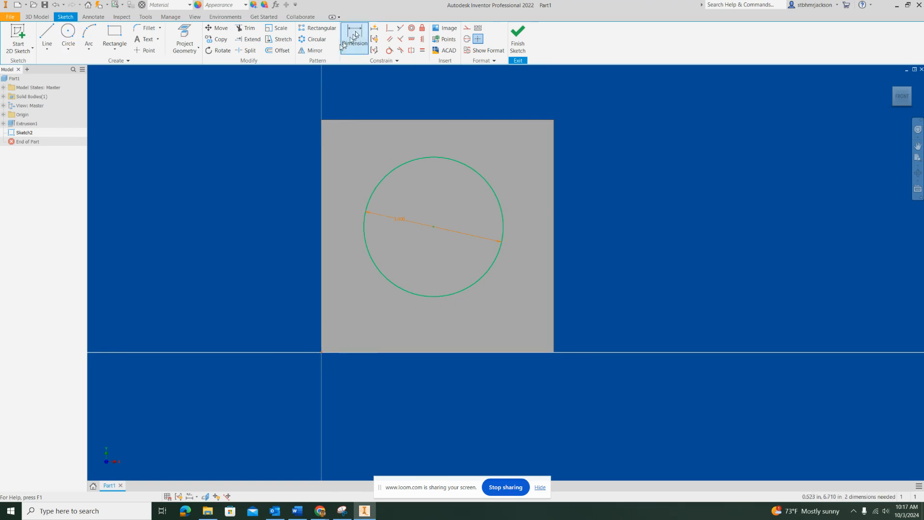
{"action": "left_click", "coordinate": [367, 120]}
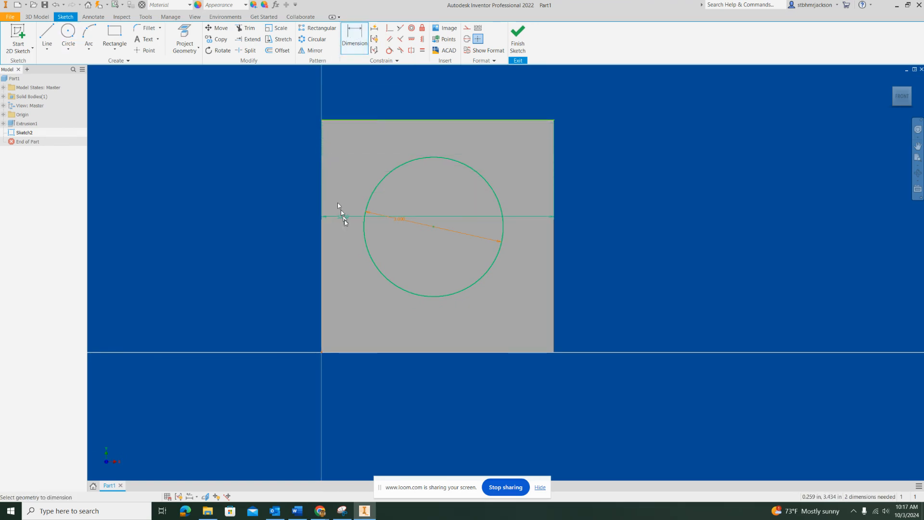
{"action": "left_click", "coordinate": [384, 185]}
{"action": "left_click", "coordinate": [384, 185]}
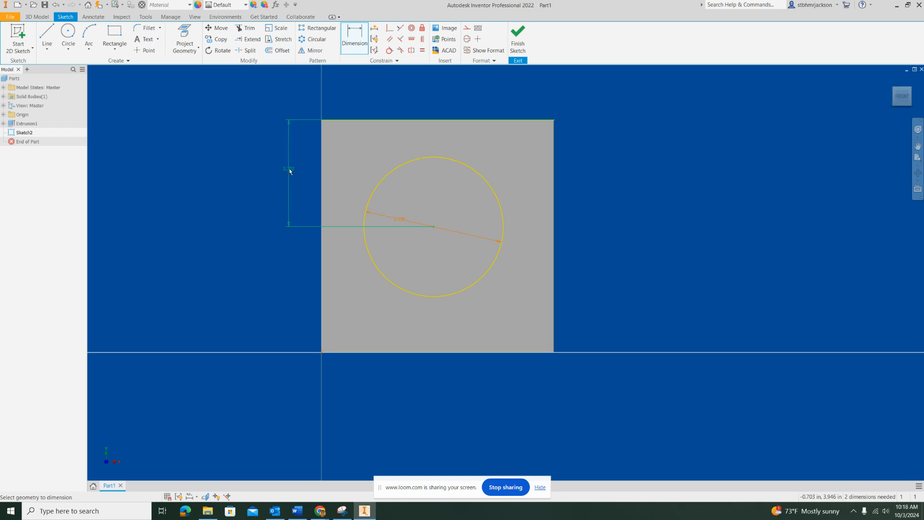
{"action": "left_click", "coordinate": [291, 172]}
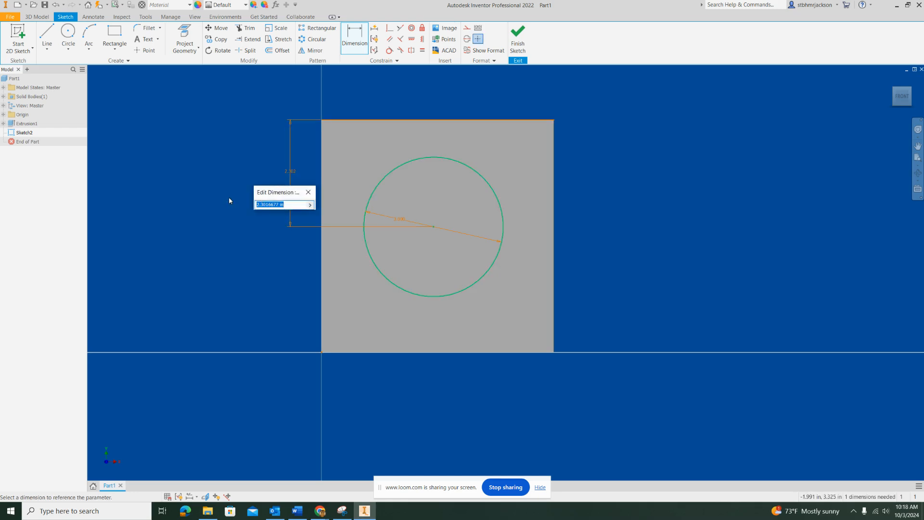
{"action": "type", "text": "2.50"}
{"action": "key", "text": "Return"}
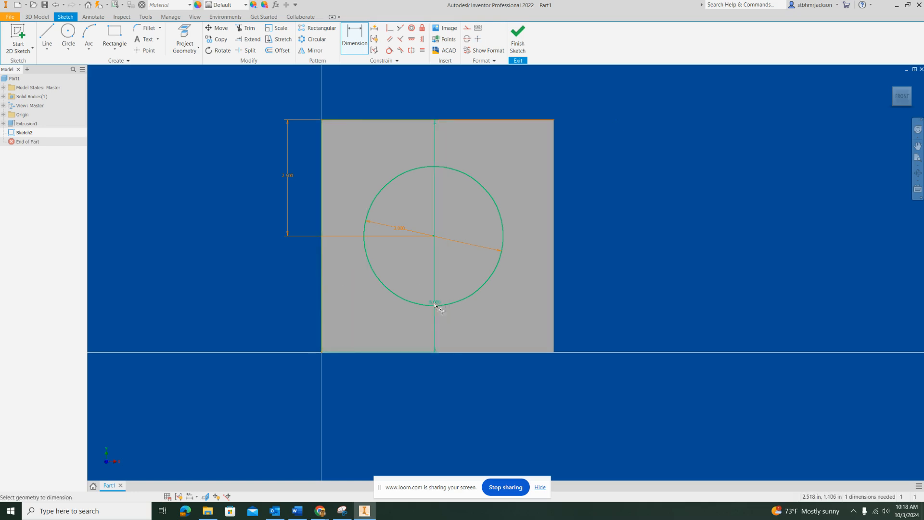
Dimension the circle's center from the plate's left edge and set the distance to 2.50 in
{"action": "left_click", "coordinate": [371, 268]}
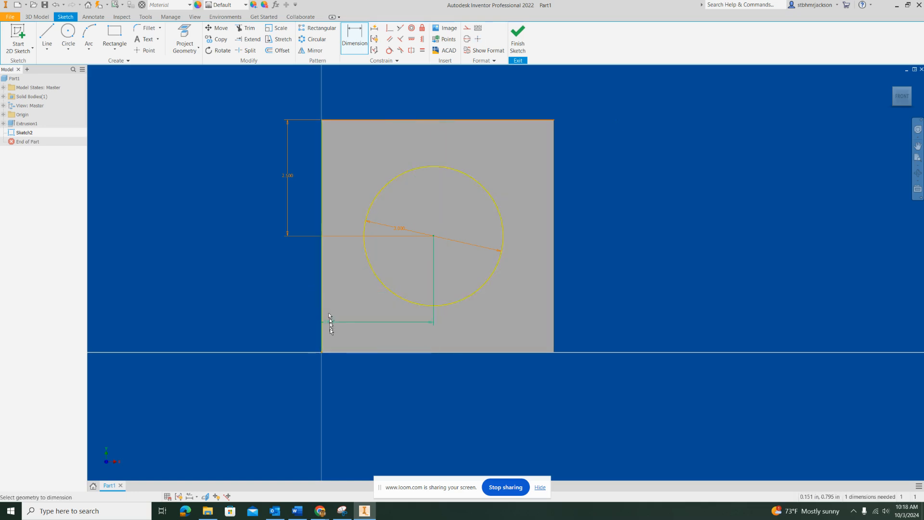
{"action": "left_click", "coordinate": [366, 386]}
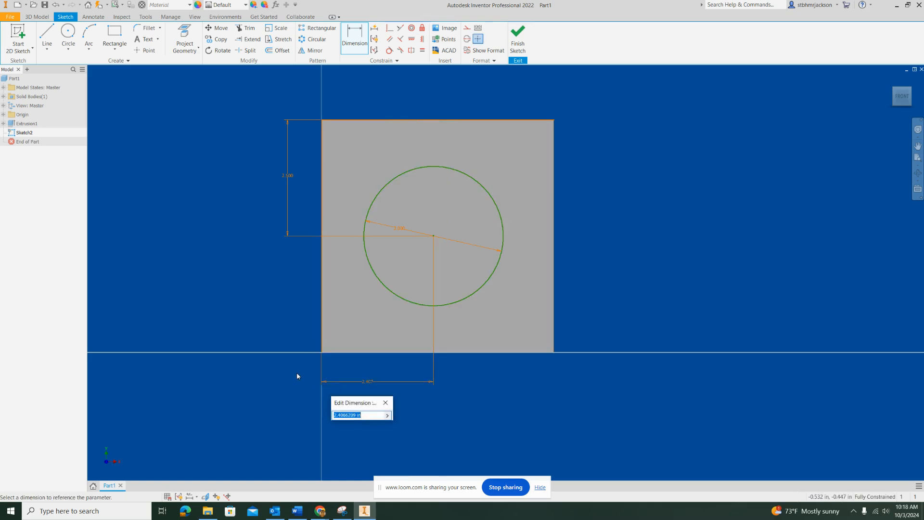
{"action": "type", "text": "2.50"}
{"action": "key", "text": "Return"}
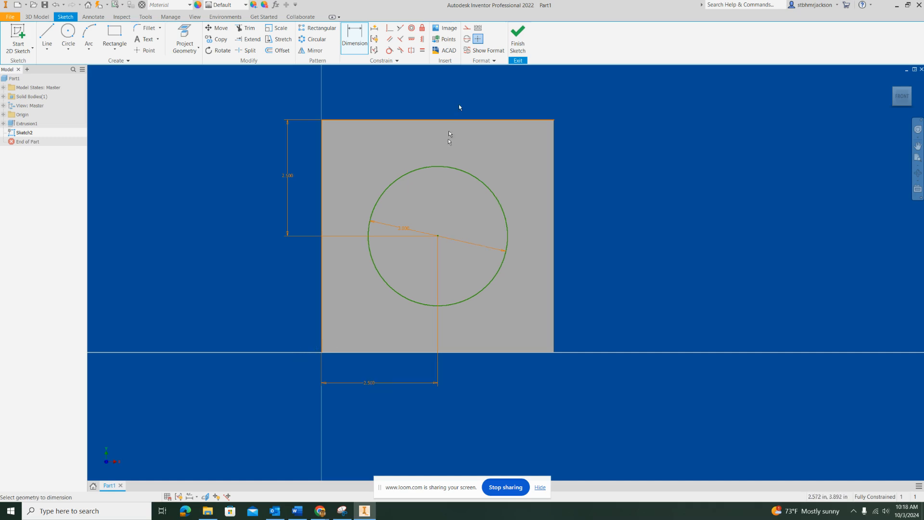
Finish the sketch and extrude the 3 in circle as a 0.25 in cut through the plate
{"action": "left_click", "coordinate": [517, 33]}
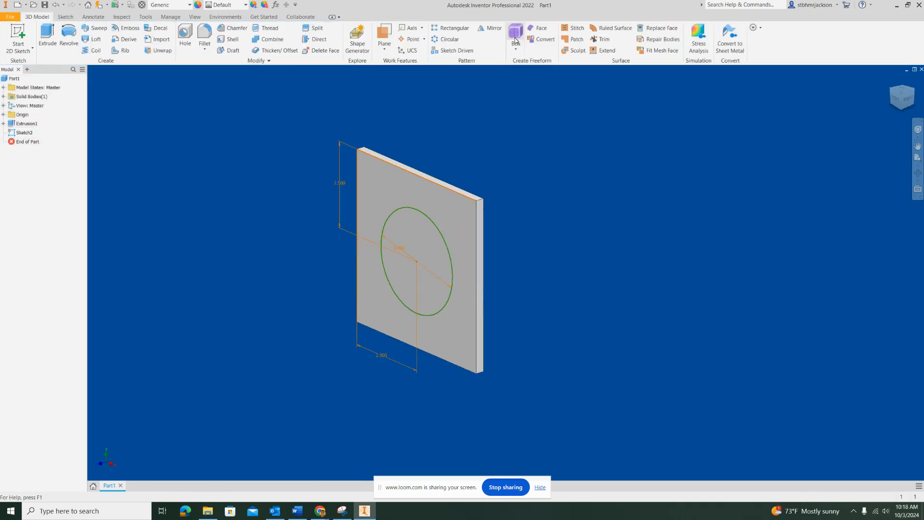
{"action": "left_click", "coordinate": [47, 34]}
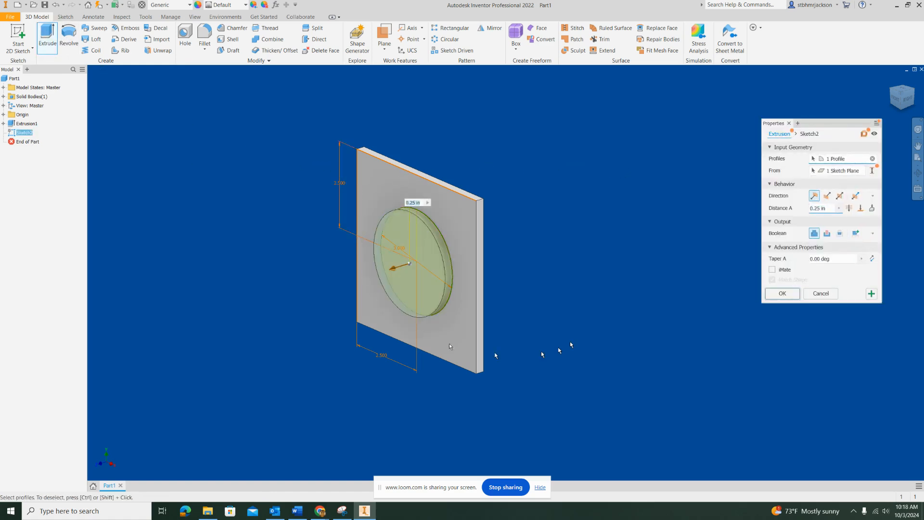
{"action": "left_click", "coordinate": [826, 236]}
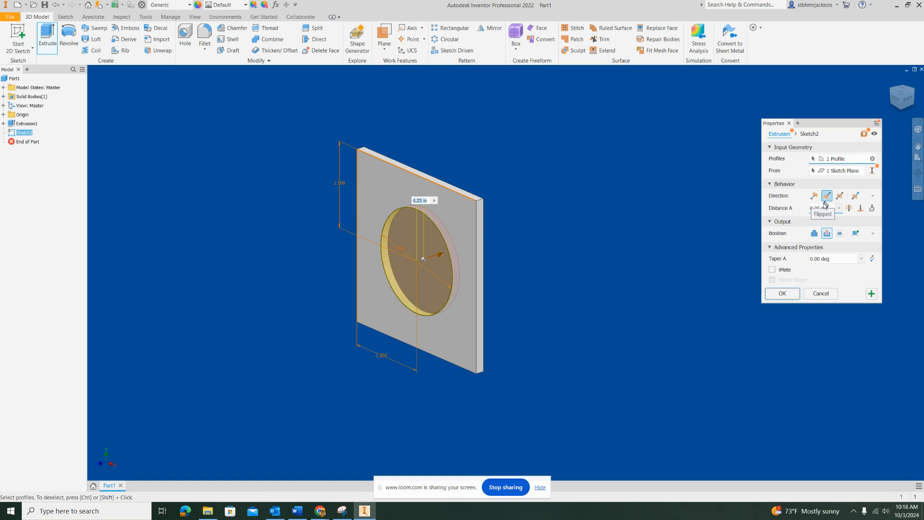
{"action": "left_click", "coordinate": [783, 295]}
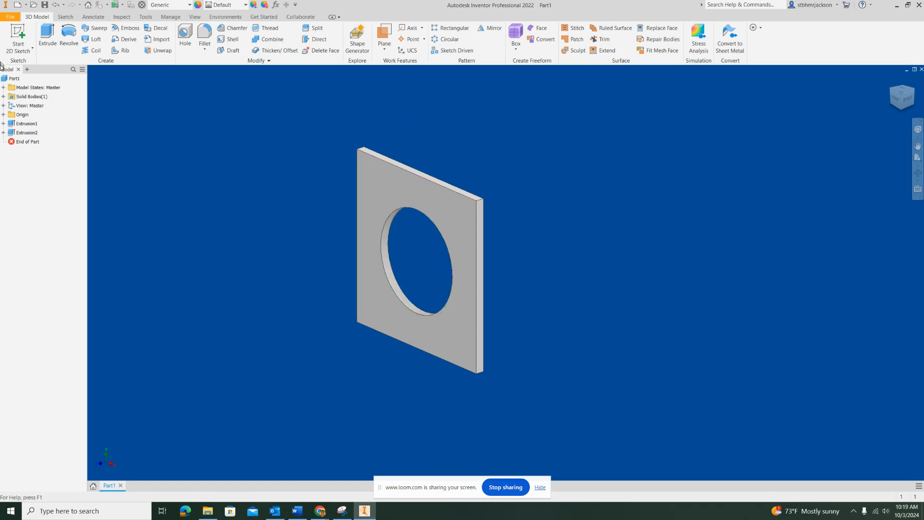
Start a 2D sketch on the plate's front face, around the large hole
{"action": "left_click", "coordinate": [20, 30]}
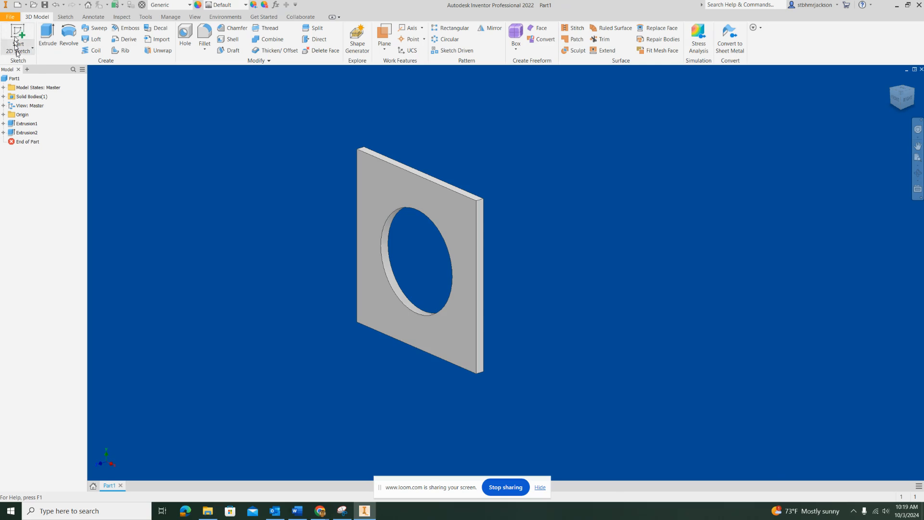
{"action": "left_click", "coordinate": [391, 180]}
{"action": "mouse_move", "coordinate": [533, 154]}
{"action": "middle_mouse_down"}
{"action": "mouse_move", "coordinate": [378, 189]}
{"action": "mouse_move", "coordinate": [347, 222]}
{"action": "middle_mouse_up"}
Draw four small circles on the front face, one near each corner of the plate
{"action": "left_click", "coordinate": [68, 32]}
{"action": "left_click", "coordinate": [351, 175]}
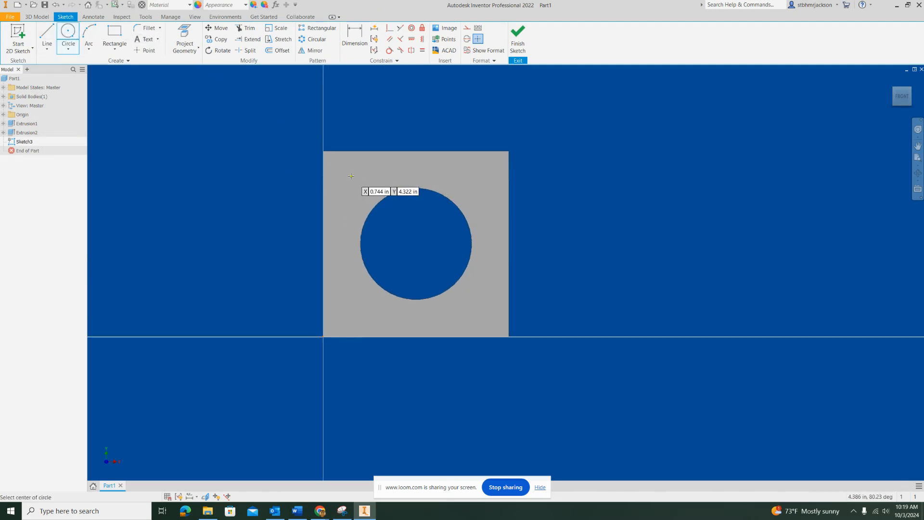
{"action": "left_click", "coordinate": [339, 187]}
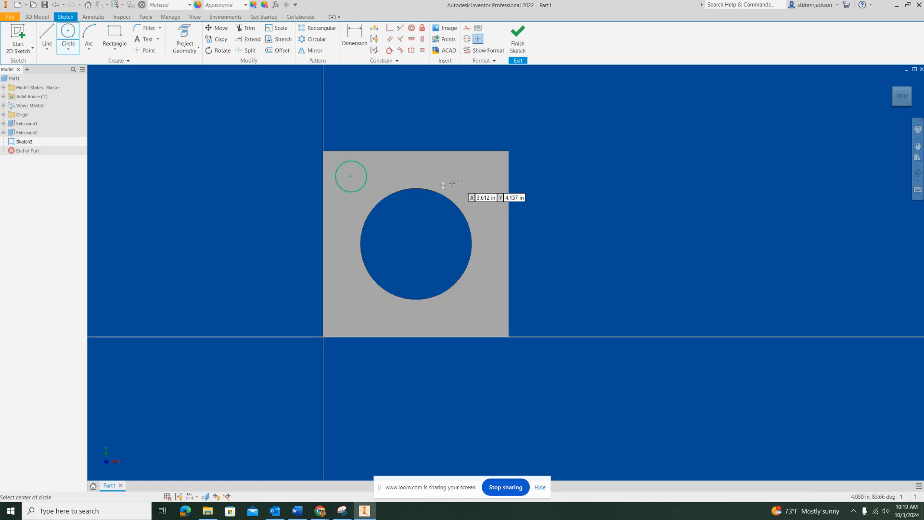
{"action": "left_click", "coordinate": [478, 176]}
{"action": "left_click", "coordinate": [481, 191]}
{"action": "left_click", "coordinate": [480, 307]}
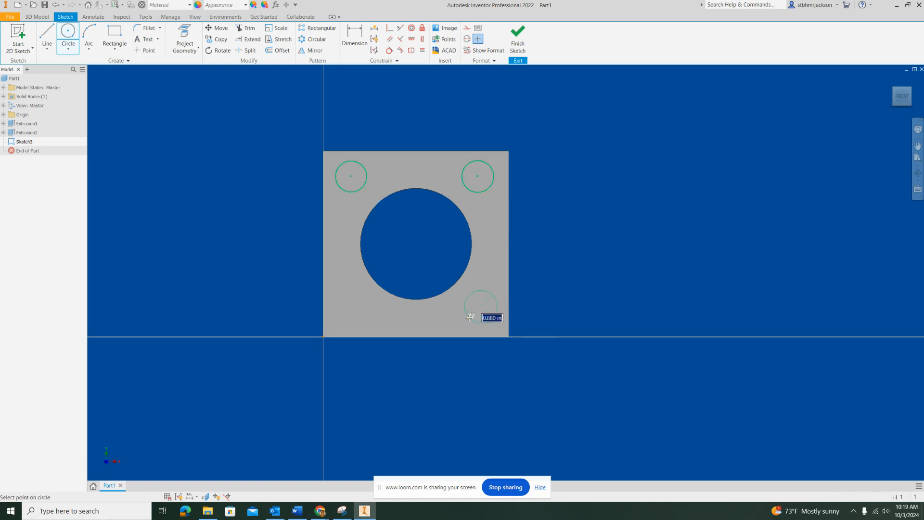
{"action": "left_click", "coordinate": [501, 316]}
{"action": "left_click", "coordinate": [356, 306]}
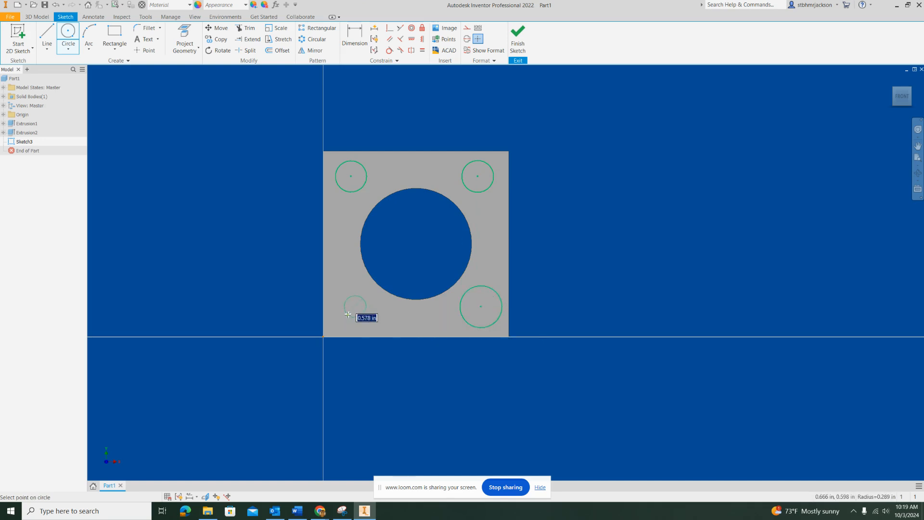
{"action": "left_click", "coordinate": [344, 318]}
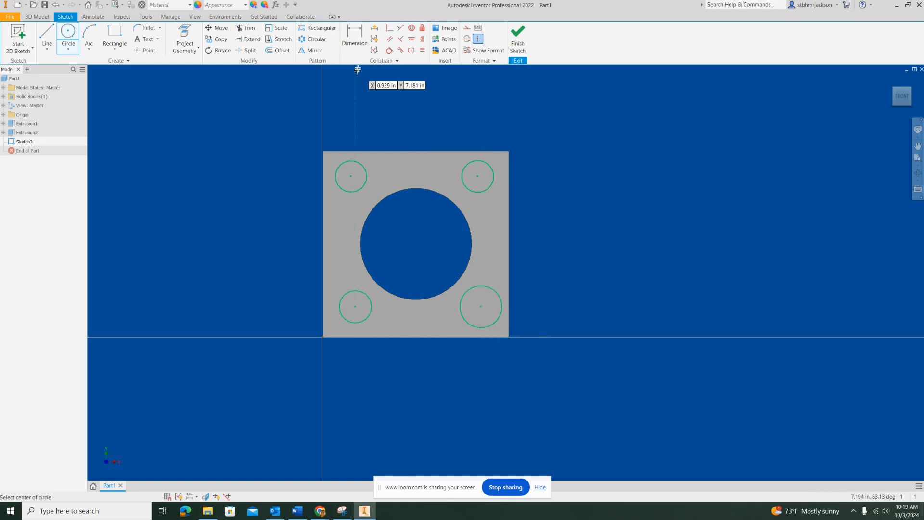
Dimension the upper-right corner circle and set its diameter to 0.75 in
{"action": "left_click", "coordinate": [361, 31]}
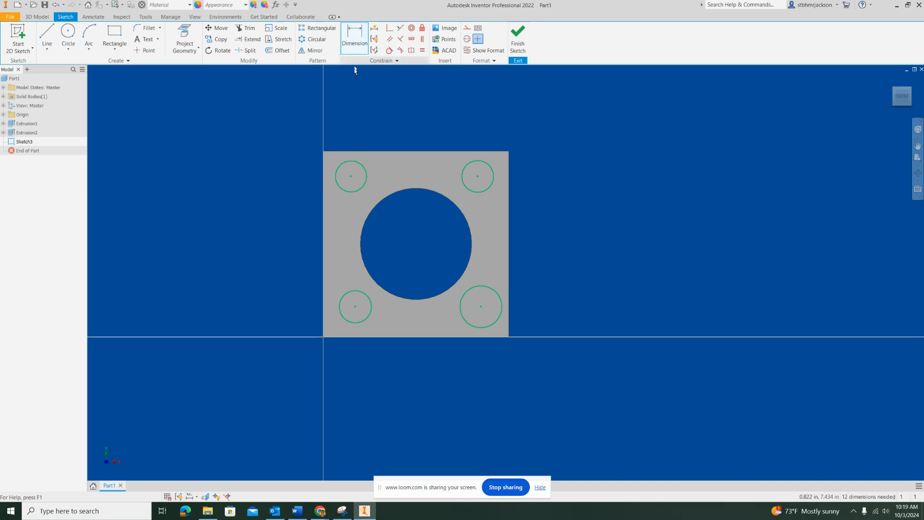
{"action": "left_click", "coordinate": [492, 164]}
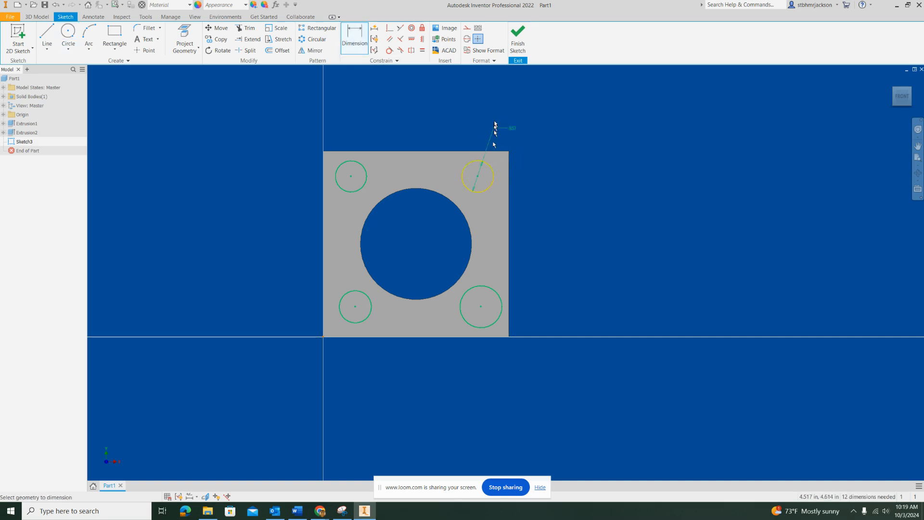
{"action": "left_click", "coordinate": [501, 122]}
{"action": "key", "text": "BackSpace"}
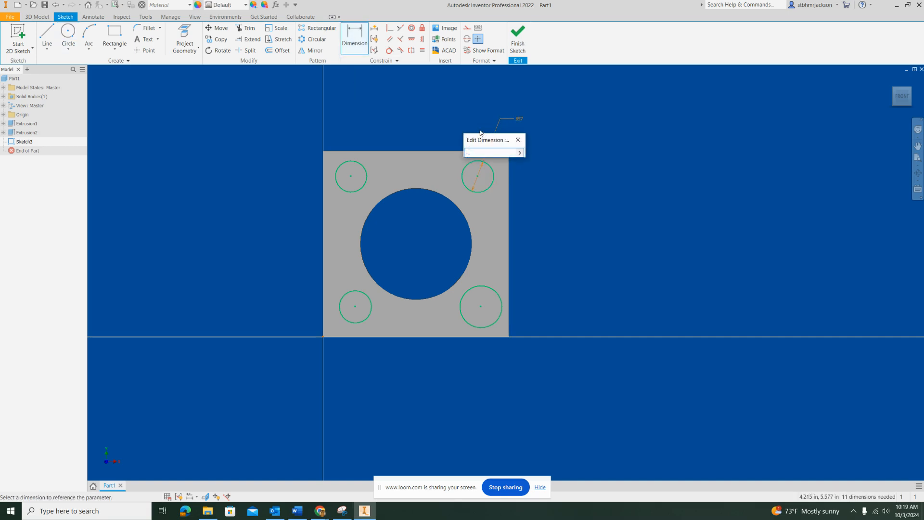
{"action": "type", "text": ".75"}
{"action": "key", "text": "Return"}
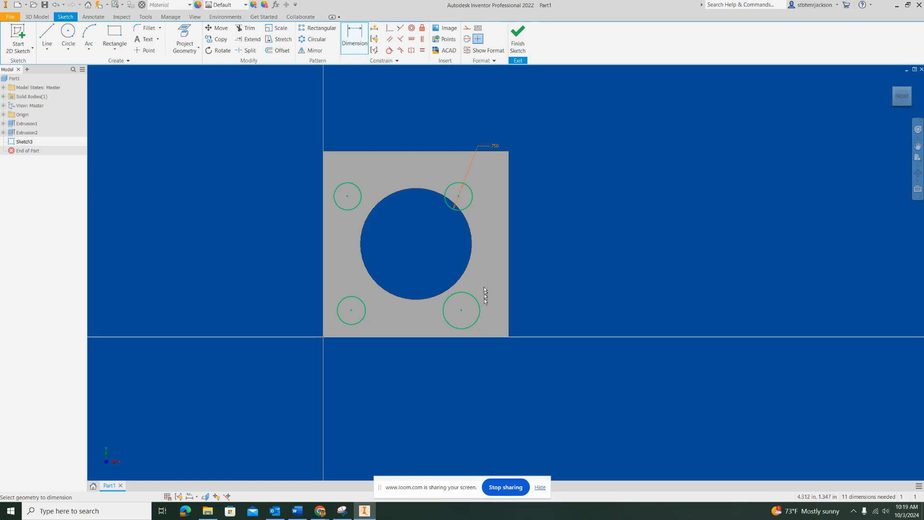
Dimension the two lower corner circles and set each diameter to 0.75 in
{"action": "left_click", "coordinate": [478, 321]}
{"action": "left_click", "coordinate": [475, 370]}
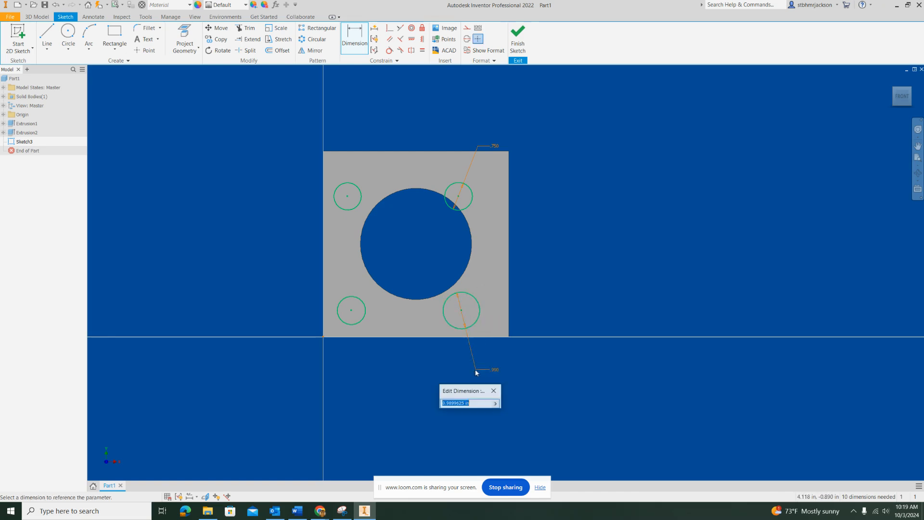
{"action": "type", "text": ".75"}
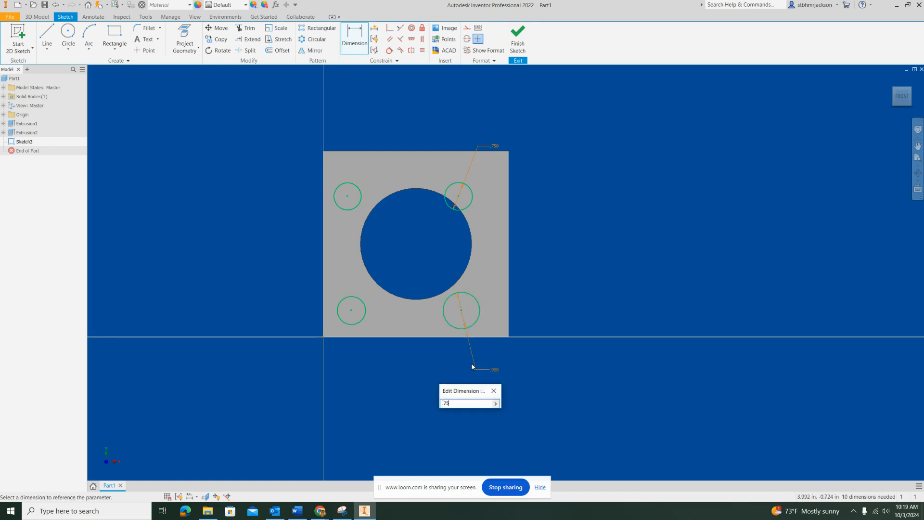
{"action": "key", "text": "Return"}
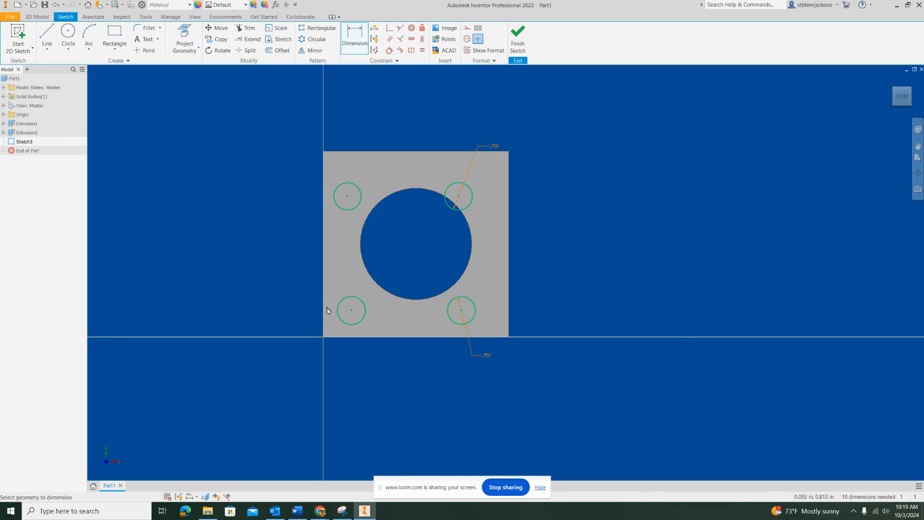
{"action": "left_click", "coordinate": [341, 323]}
{"action": "left_click", "coordinate": [337, 360]}
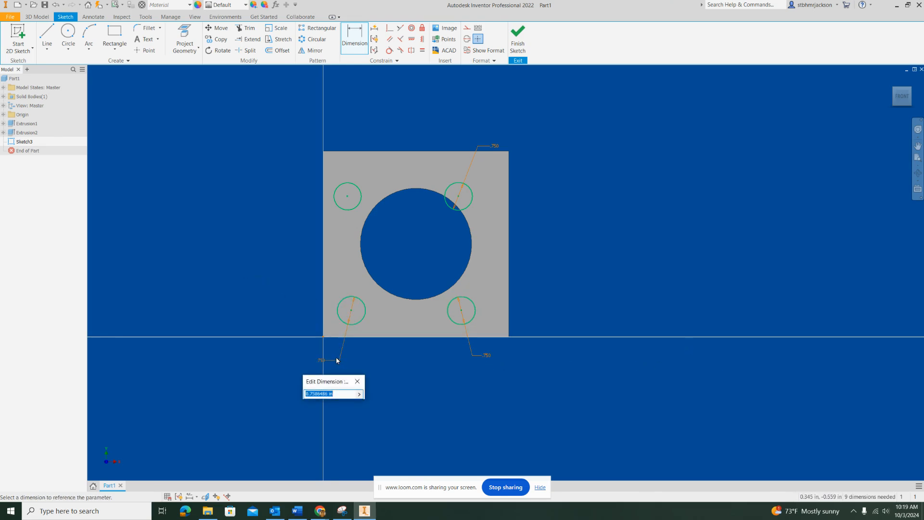
{"action": "key", "text": "BackSpace"}
{"action": "key", "text": "Return"}
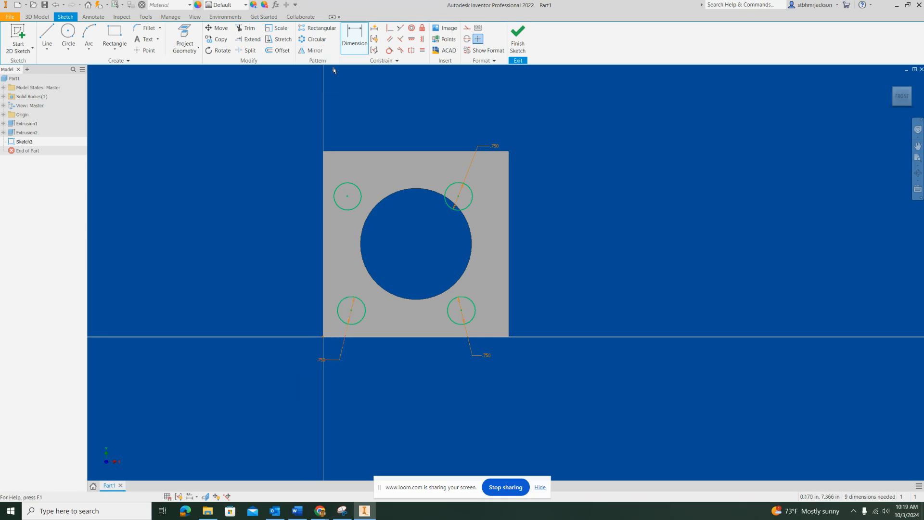
Dimension the upper-left corner circle and set its diameter to 0.75 in
{"action": "left_click", "coordinate": [356, 188]}
{"action": "left_click", "coordinate": [301, 157]}
{"action": "key", "text": "BackSpace"}
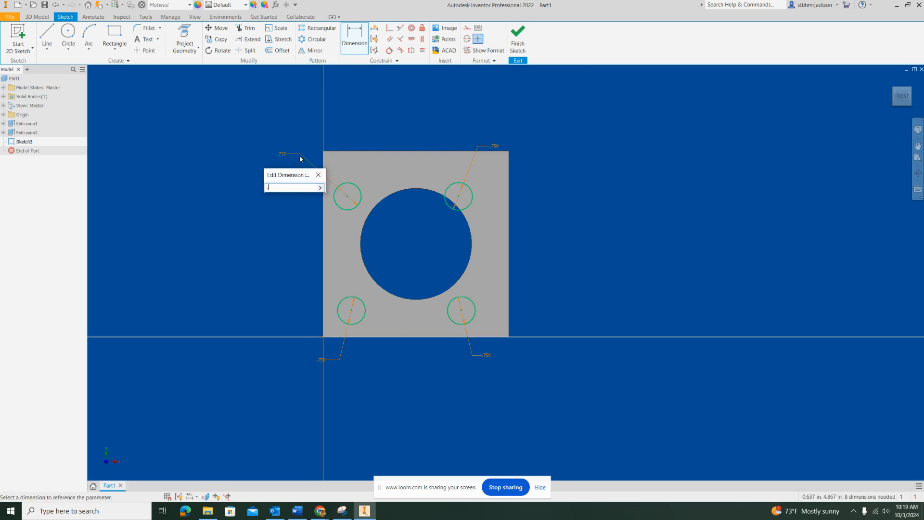
{"action": "type", "text": ".75"}
{"action": "key", "text": "Return"}
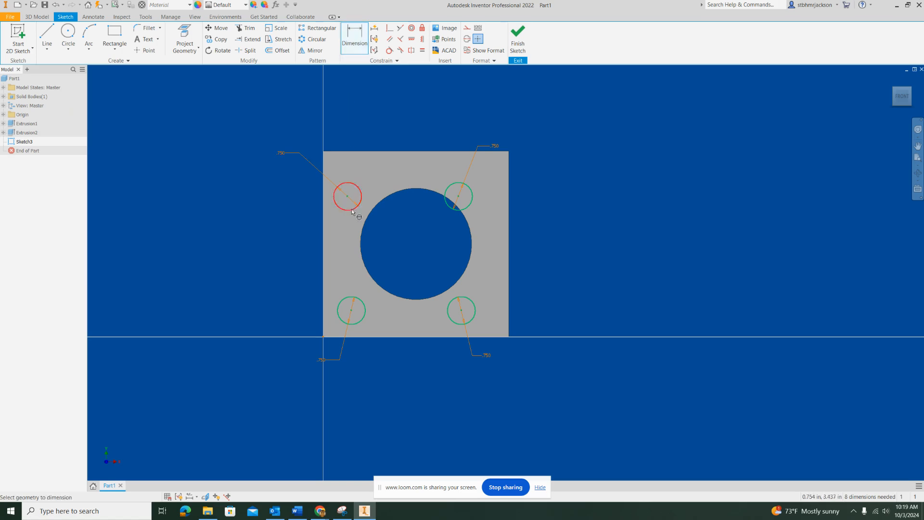
Dimension the upper-left circle's center from the plate's top edge and set the distance to 0.75 in
{"action": "left_click", "coordinate": [355, 152]}
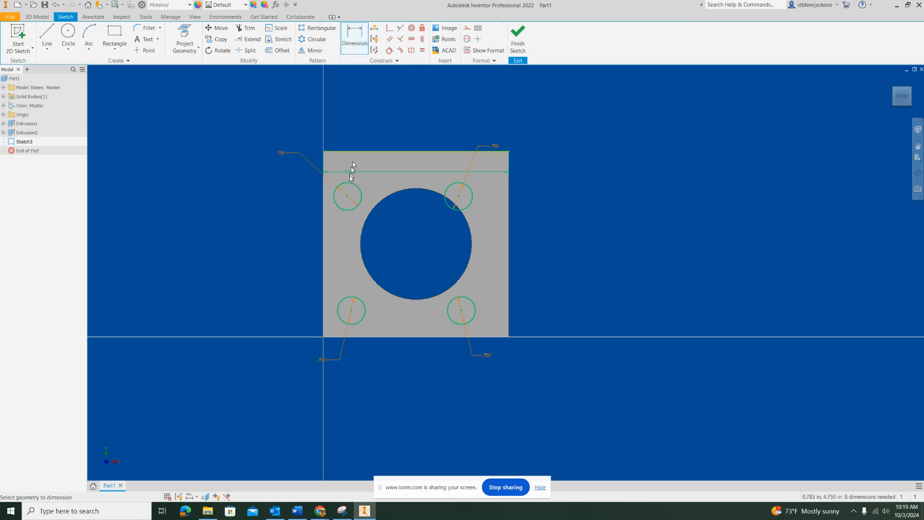
{"action": "left_click", "coordinate": [355, 192]}
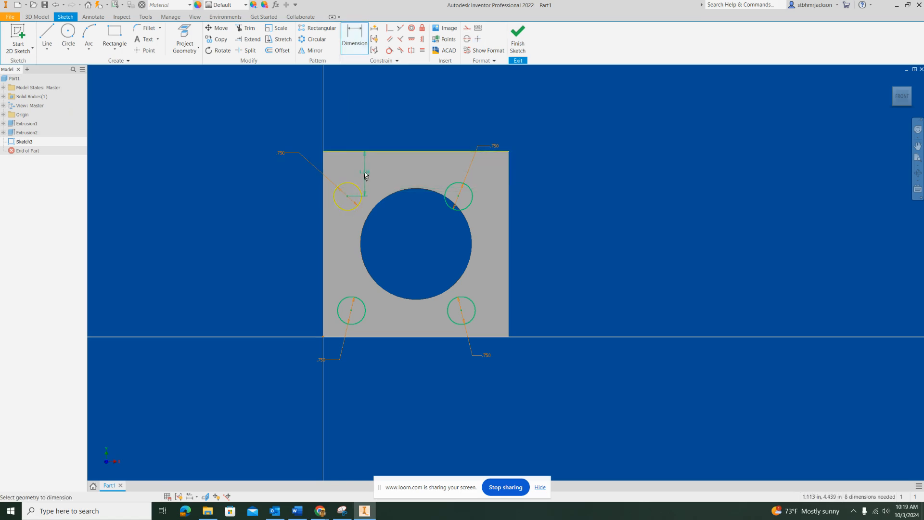
{"action": "left_click", "coordinate": [350, 179]}
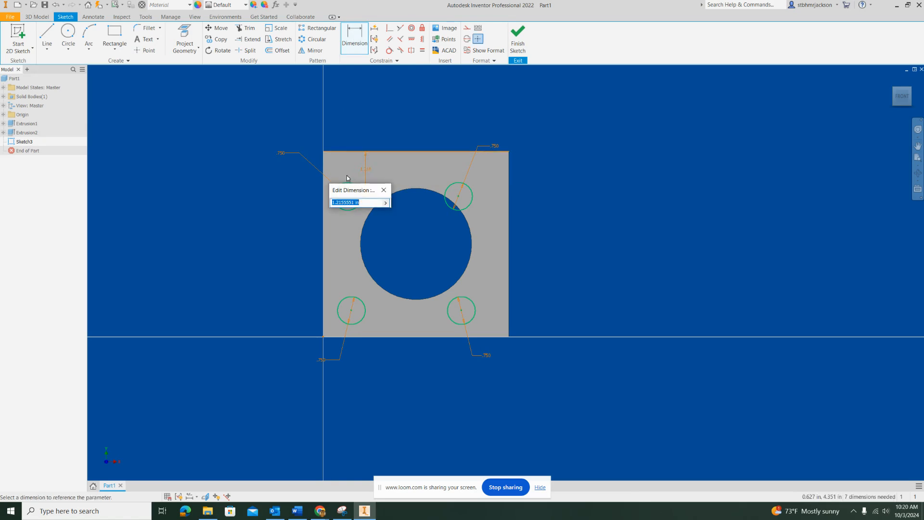
{"action": "key", "text": "BackSpace"}
{"action": "type", "text": ".75"}
{"action": "key", "text": "Return"}
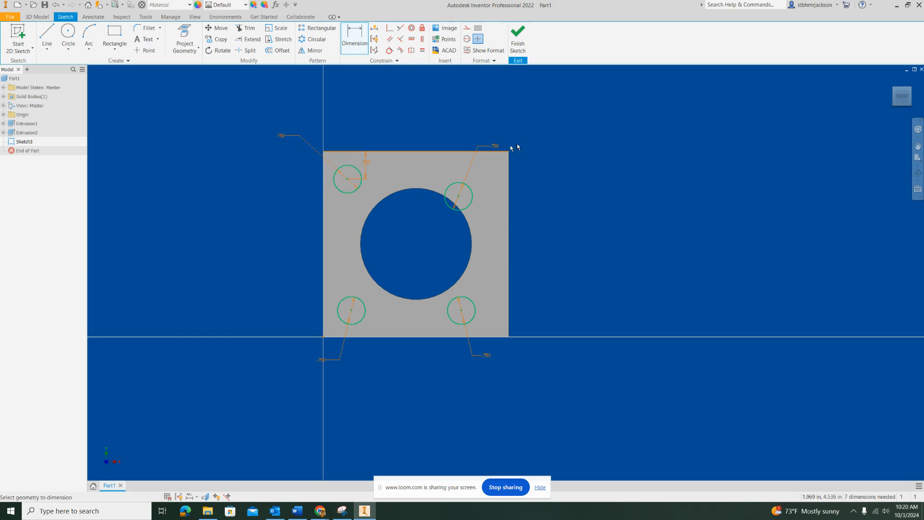
Dimension the upper-right circle's center from the plate's top edge and set the distance to 0.75 in
{"action": "left_click", "coordinate": [465, 190]}
{"action": "left_click", "coordinate": [483, 172]}
{"action": "key", "text": "BackSpace"}
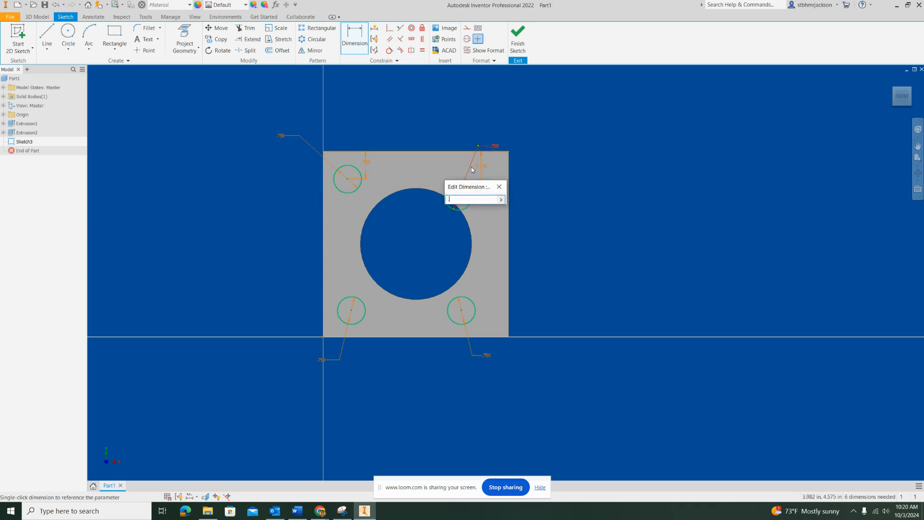
{"action": "key", "text": "Return"}
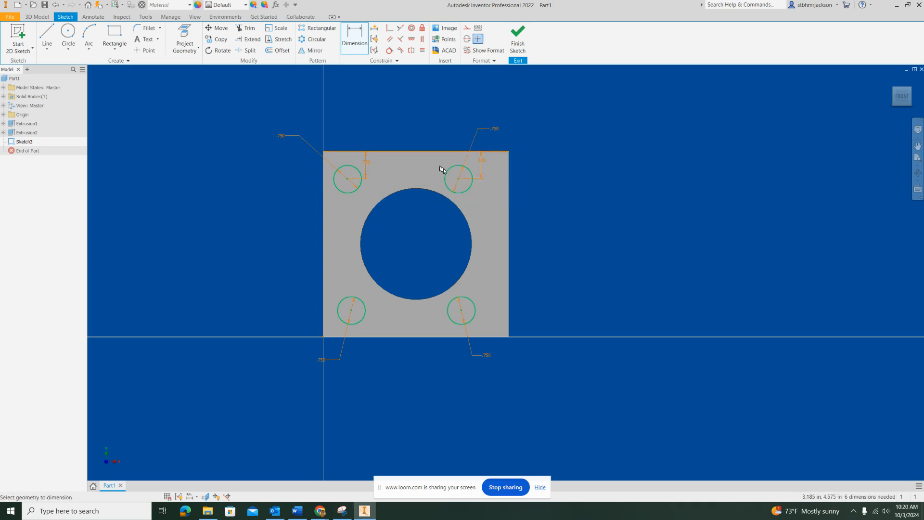
Dimension the upper-left circle's center from the plate's left edge and set the distance to 0.75 in
{"action": "scroll", "coordinate": [444, 169], "scroll_direction": "down", "scroll_amount": 5}
{"action": "scroll", "coordinate": [444, 170], "scroll_direction": "up", "scroll_amount": 10}
{"action": "middle_click_drag", "start_coordinate": [476, 162], "coordinate": [586, 197]}
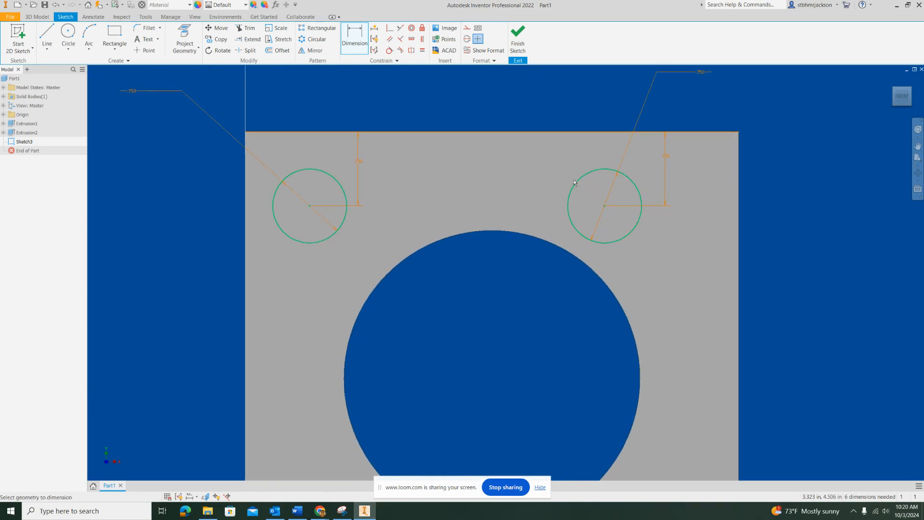
{"action": "left_click", "coordinate": [246, 198]}
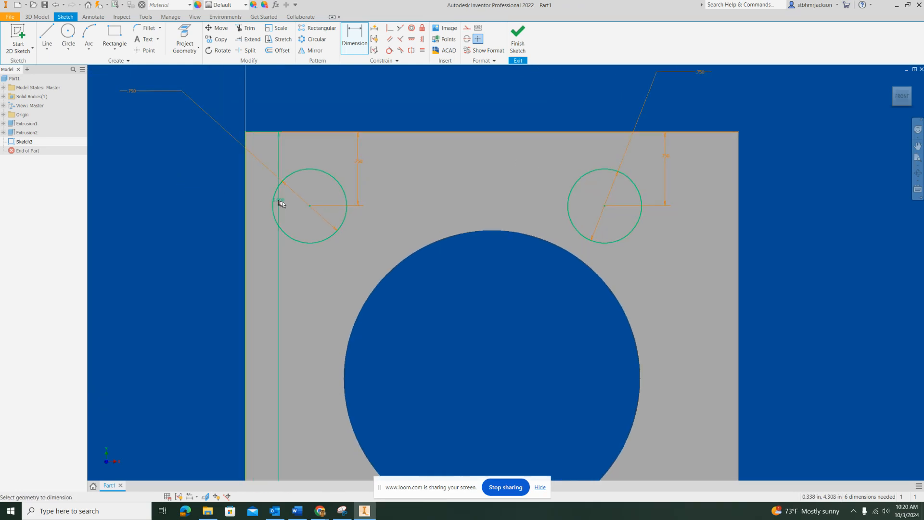
{"action": "left_click", "coordinate": [309, 208]}
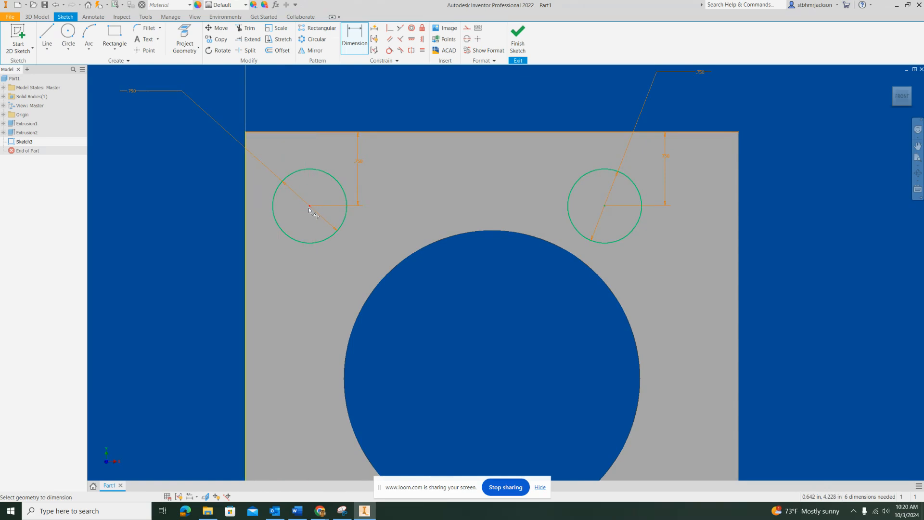
{"action": "left_click", "coordinate": [275, 268]}
{"action": "key", "text": "BackSpace"}
{"action": "type", "text": ".75"}
{"action": "key", "text": "Return"}
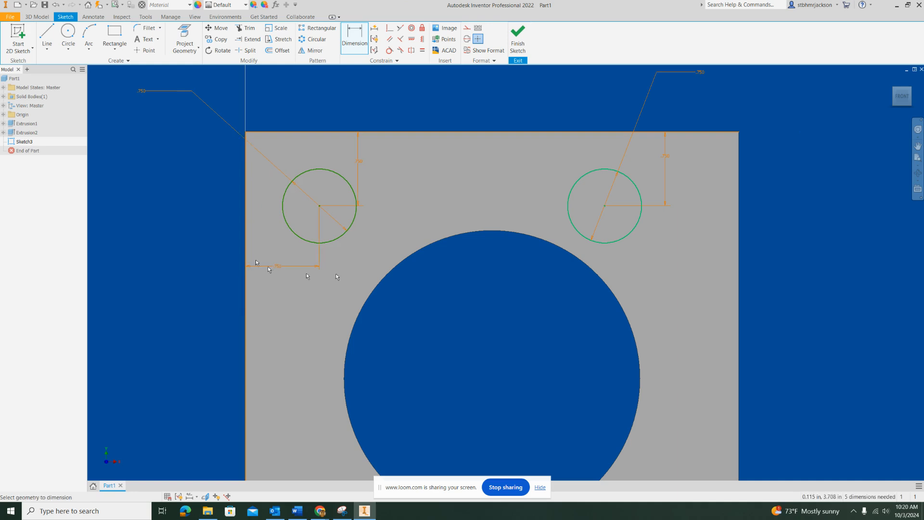
Dimension the upper-right circle's center from the plate's right edge and set the distance to 0.75 in
{"action": "left_click", "coordinate": [739, 243]}
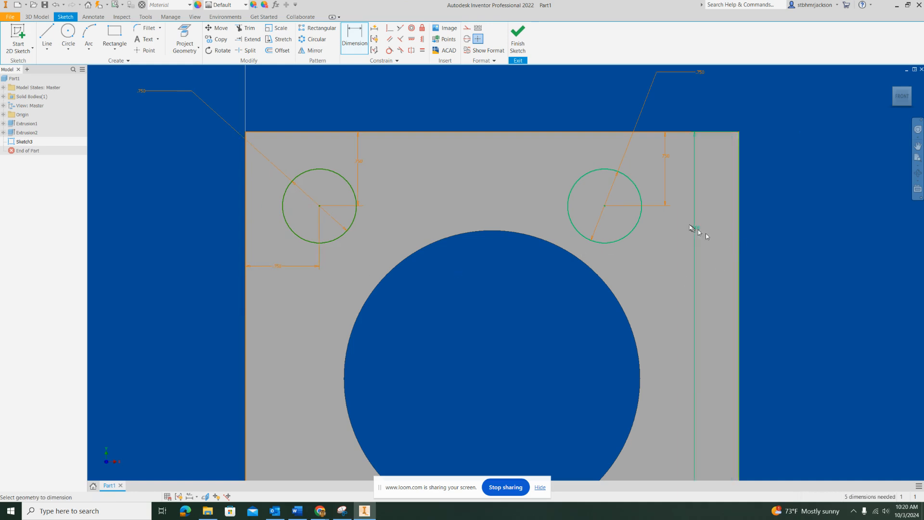
{"action": "left_click", "coordinate": [609, 209]}
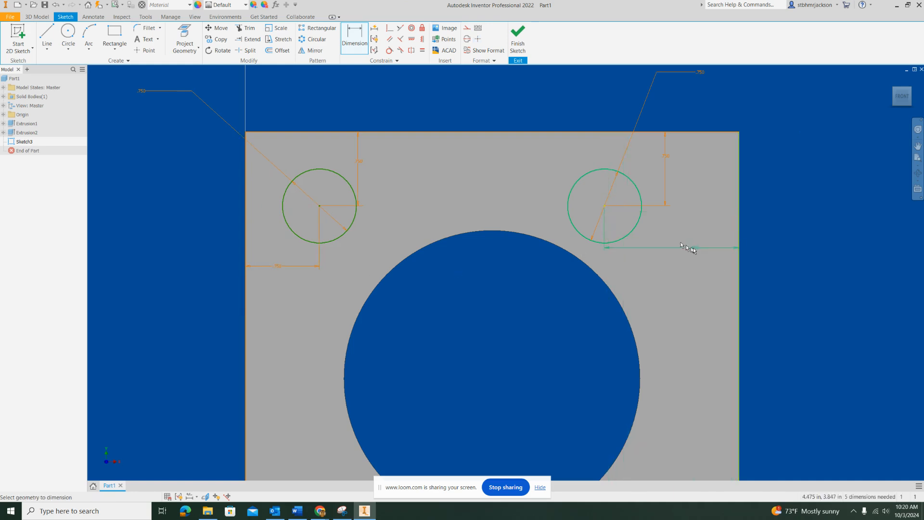
{"action": "left_click", "coordinate": [691, 255]}
{"action": "type", "text": ".75"}
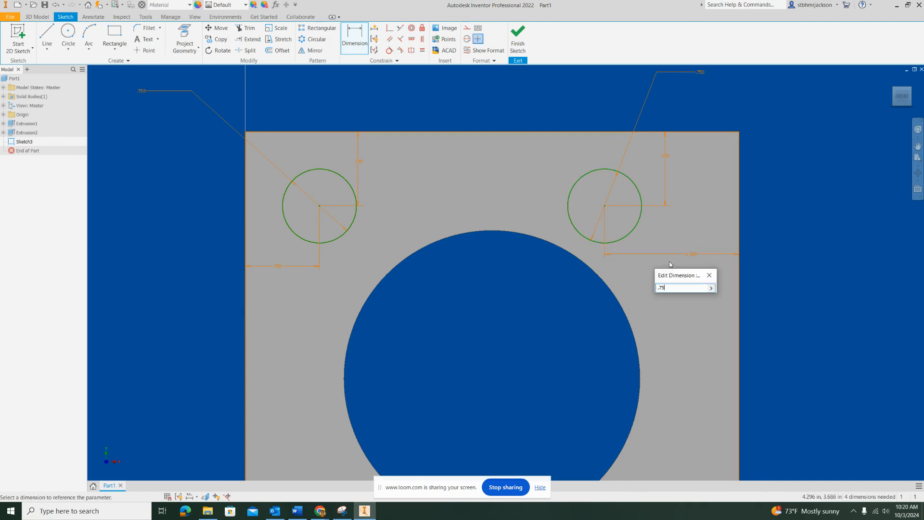
{"action": "key", "text": "Return"}
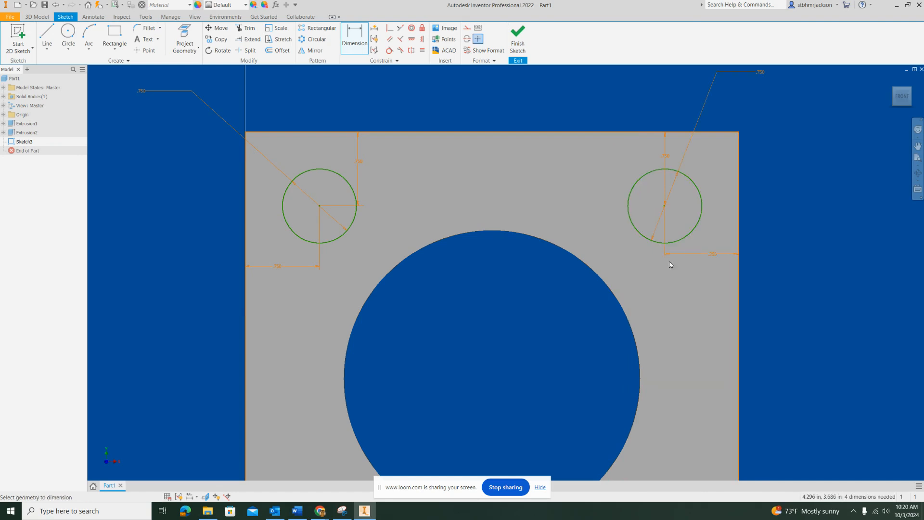
Dimension the lower-left circle's center from the plate's bottom edge and set the distance to 0.75 in
{"action": "middle_click_drag", "start_coordinate": [592, 372], "coordinate": [542, 25]}
{"action": "middle_click_drag", "start_coordinate": [524, 188], "coordinate": [536, 238]}
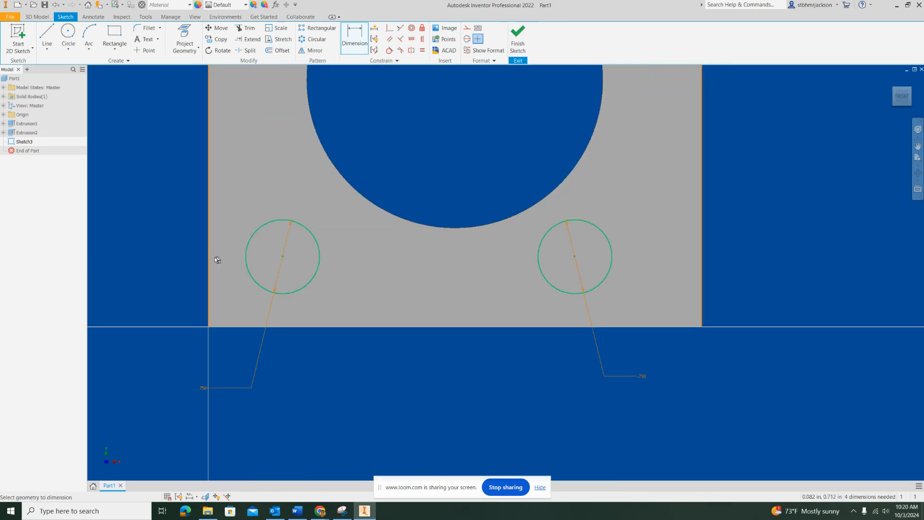
{"action": "left_click", "coordinate": [289, 326]}
{"action": "left_click", "coordinate": [283, 261]}
{"action": "left_click", "coordinate": [341, 289]}
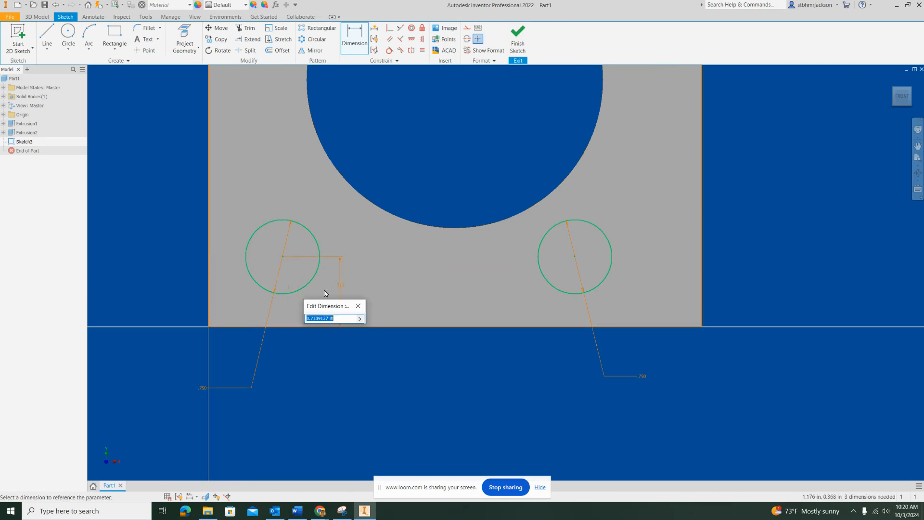
{"action": "type", "text": ".75"}
{"action": "left_click", "coordinate": [325, 291]}
Dimension the lower-left circle's center from the plate's left edge and set the distance to 0.75 in
{"action": "left_click", "coordinate": [209, 264]}
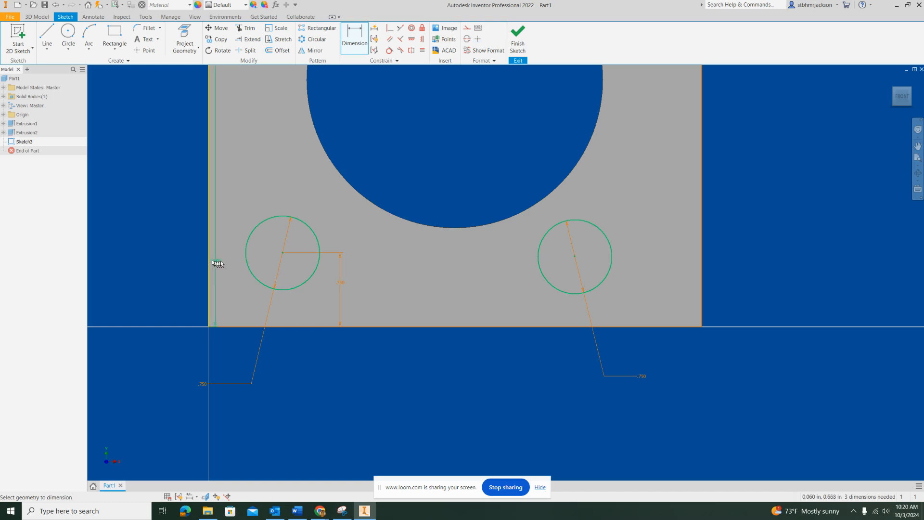
{"action": "left_click", "coordinate": [282, 252]}
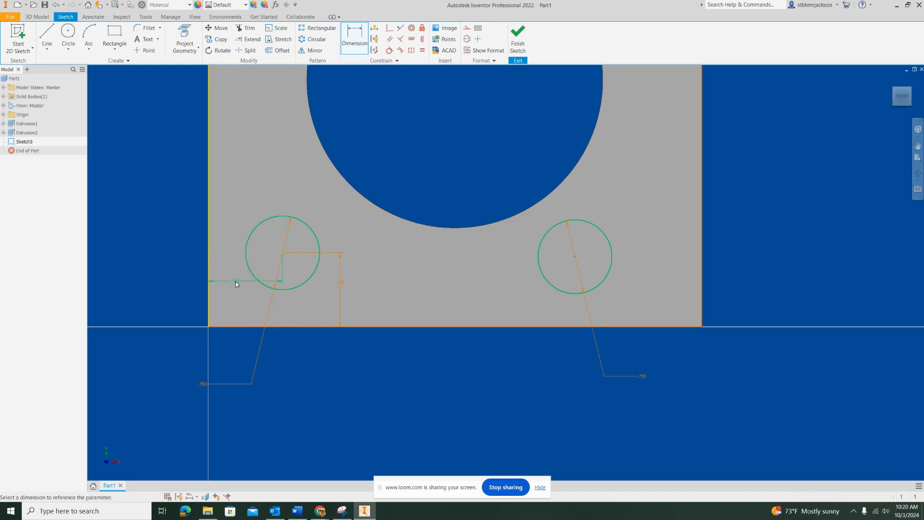
{"action": "left_click", "coordinate": [235, 281]}
{"action": "key", "text": "BackSpace"}
{"action": "type", "text": ".75"}
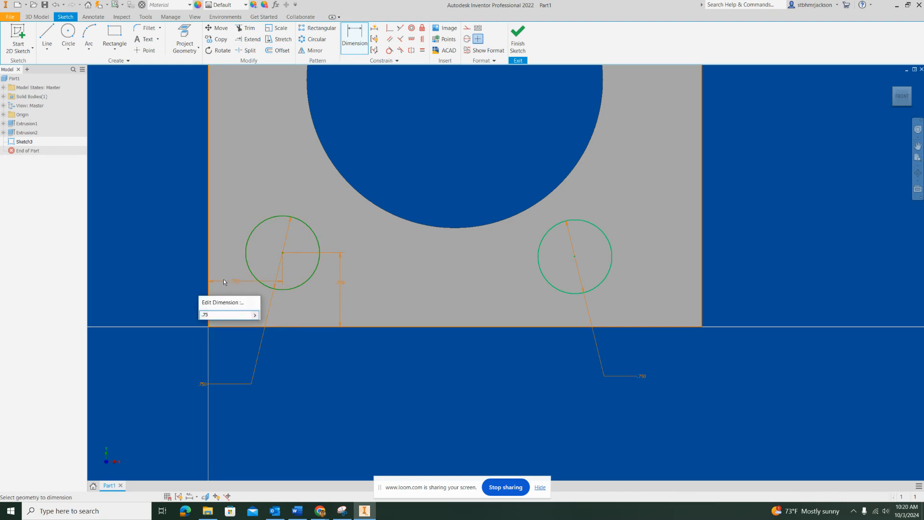
{"action": "key", "text": "Return"}
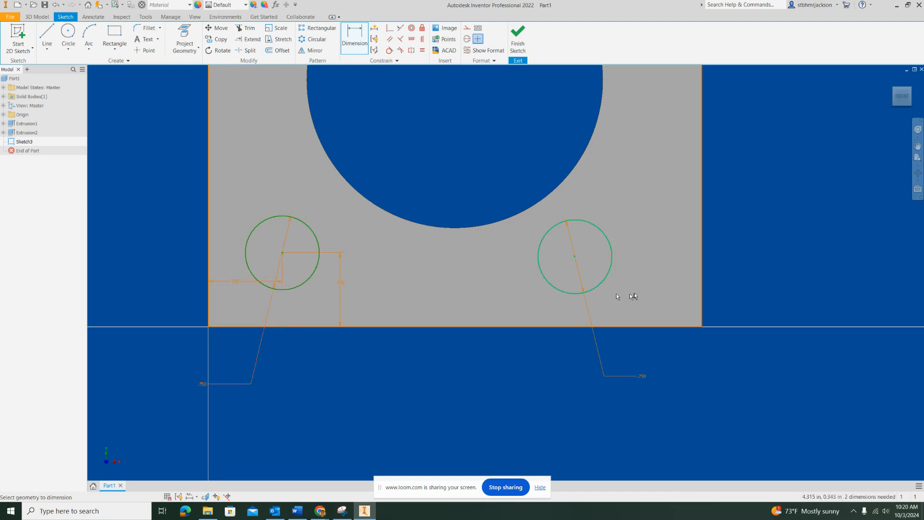
{"action": "left_click", "coordinate": [576, 261]}
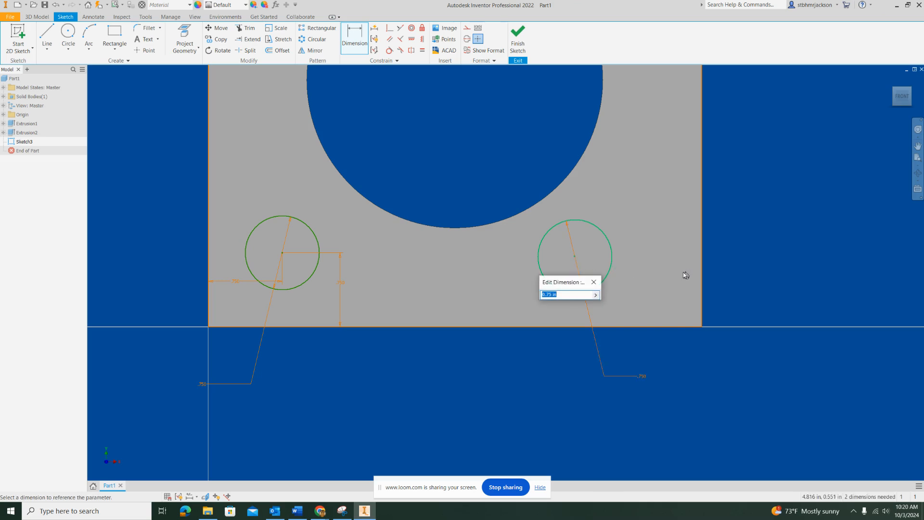
{"action": "key", "text": "Escape"}
{"action": "key", "text": "Escape"}
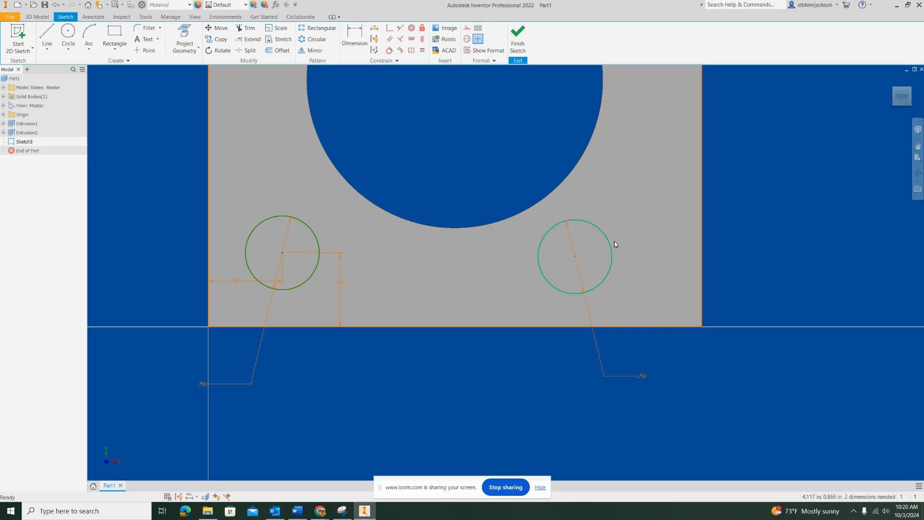
Dimension the lower-right circle's center from the plate's right edge and set the distance to 0.75 in
{"action": "left_click", "coordinate": [354, 30]}
{"action": "left_click", "coordinate": [613, 247]}
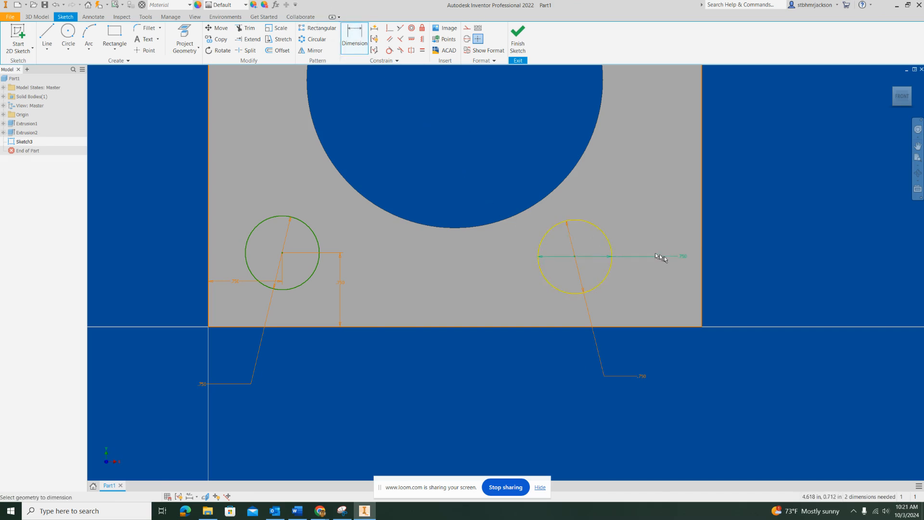
{"action": "left_click", "coordinate": [701, 266]}
{"action": "left_click", "coordinate": [671, 277]}
{"action": "type", "text": ".75"}
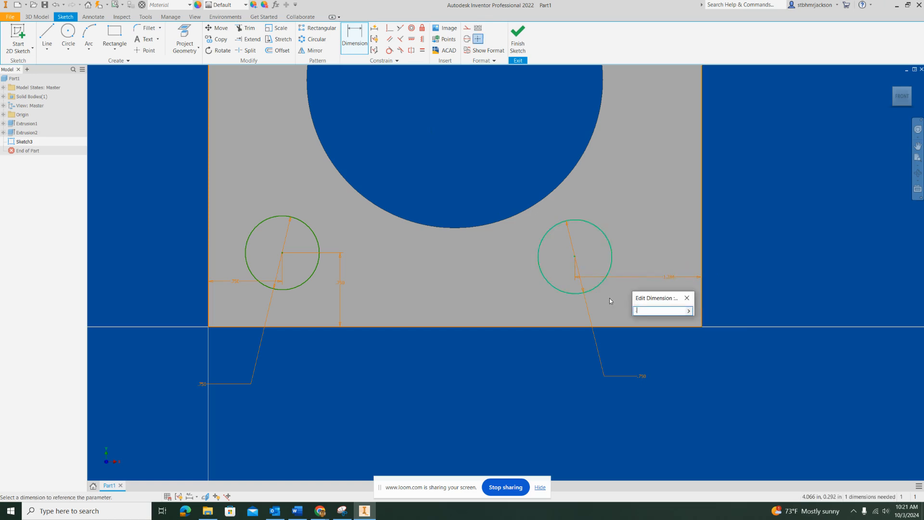
{"action": "key", "text": "Return"}
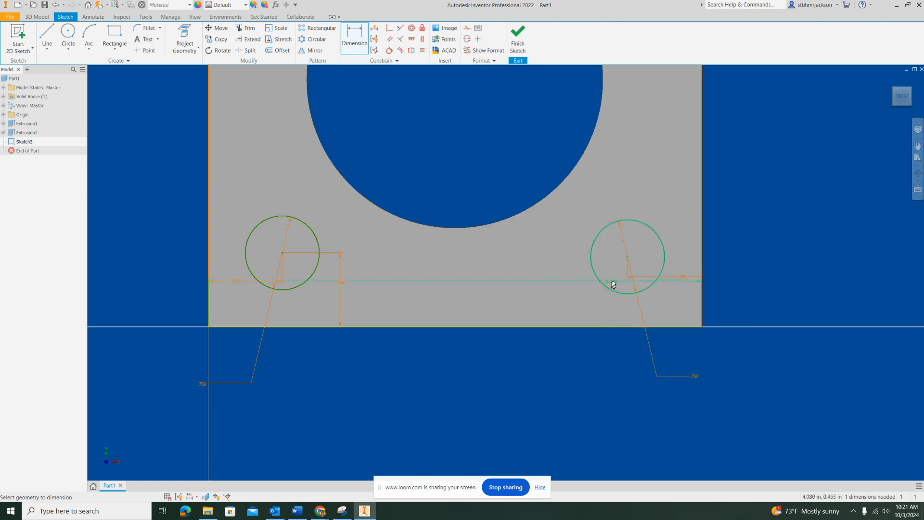
Dimension the lower-right circle's center 0.75 in from the plate's bottom edge and finish the sketch
{"action": "left_click", "coordinate": [611, 291]}
{"action": "left_click", "coordinate": [577, 326]}
{"action": "left_click", "coordinate": [557, 302]}
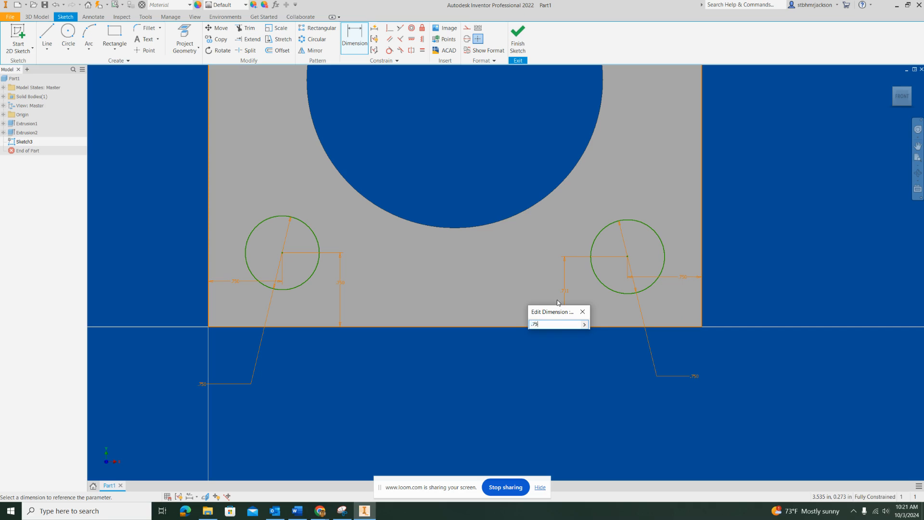
{"action": "key", "text": "Return"}
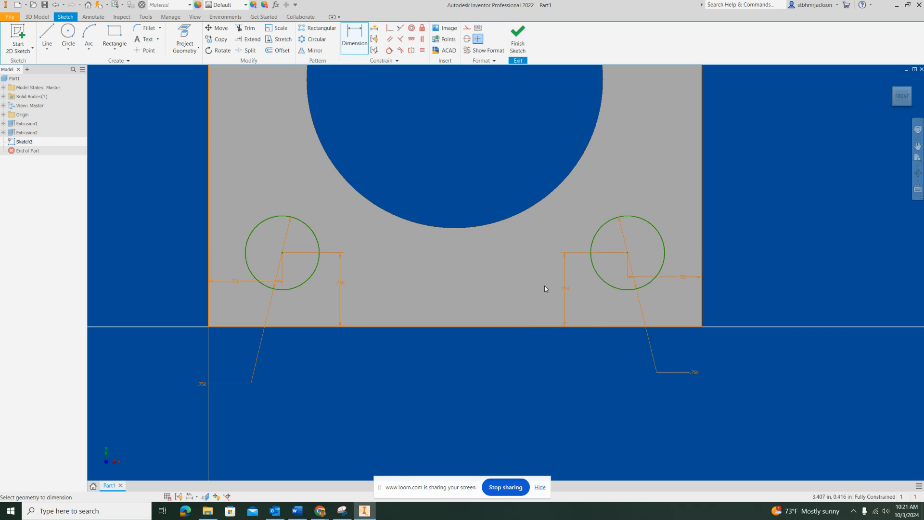
{"action": "scroll", "coordinate": [545, 285], "scroll_direction": "down", "scroll_amount": 3}
{"action": "middle_click_drag", "start_coordinate": [545, 284], "coordinate": [524, 353]}
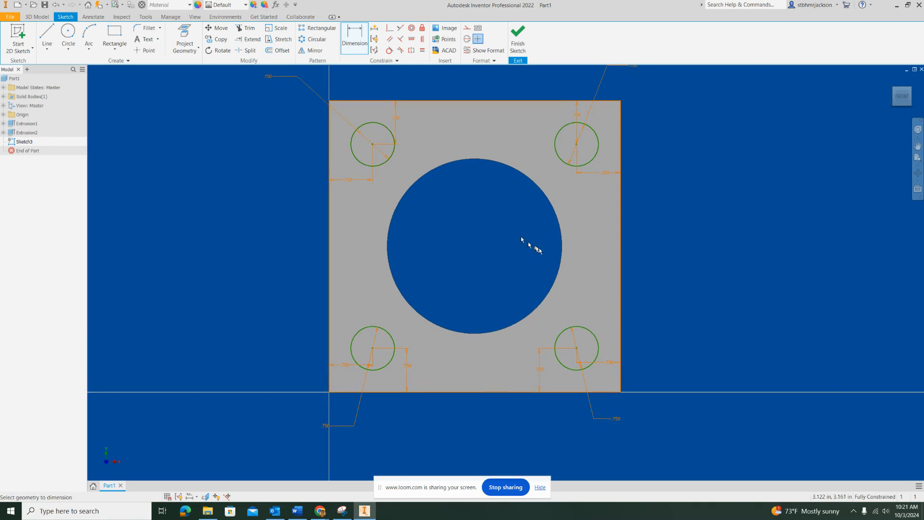
{"action": "left_click", "coordinate": [516, 40]}
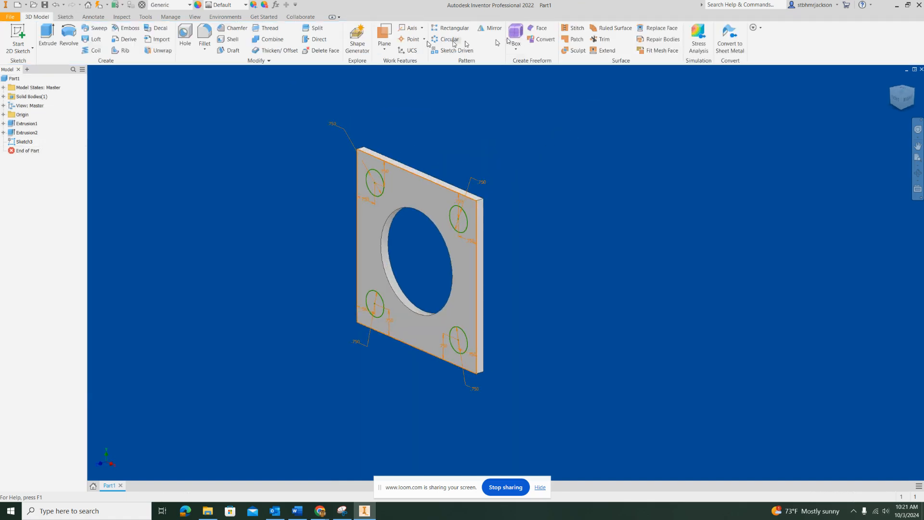
Extrude the four corner circles as a 0.25 in cut through the plate
{"action": "left_click", "coordinate": [48, 36]}
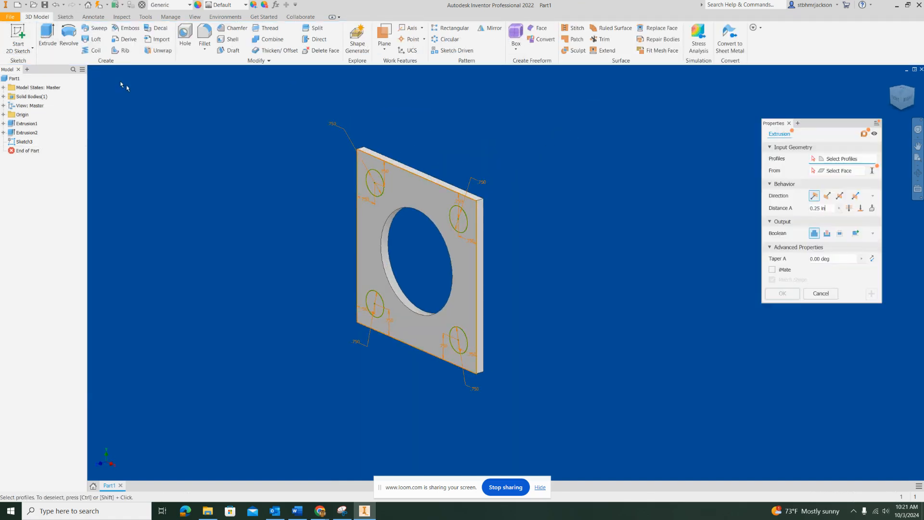
{"action": "left_click", "coordinate": [378, 180]}
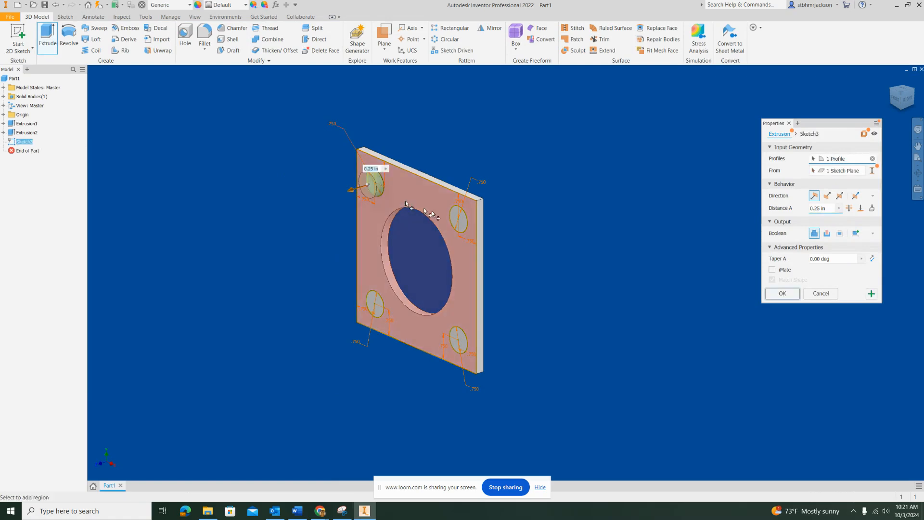
{"action": "left_click", "coordinate": [464, 219]}
{"action": "left_click", "coordinate": [460, 340]}
{"action": "left_click", "coordinate": [378, 313]}
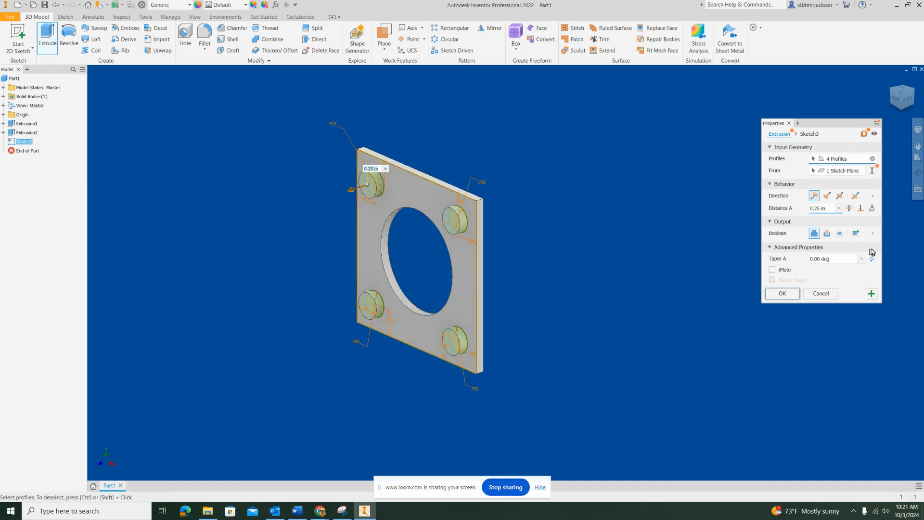
{"action": "left_click_drag", "start_coordinate": [827, 124], "coordinate": [575, 141]}
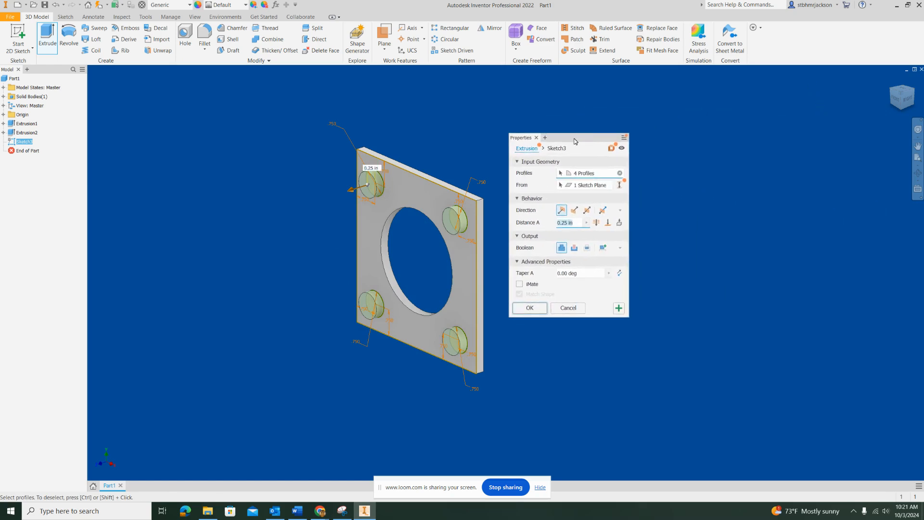
{"action": "left_click", "coordinate": [574, 247]}
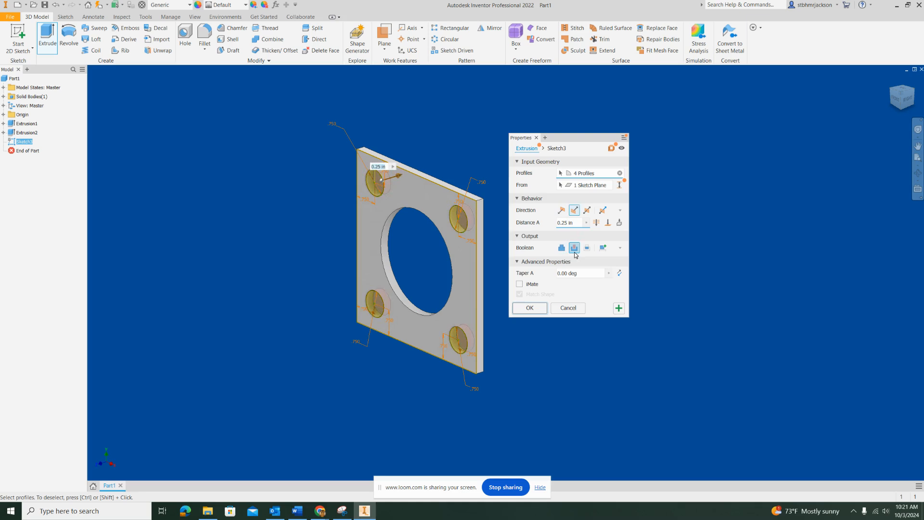
{"action": "left_click", "coordinate": [529, 309]}
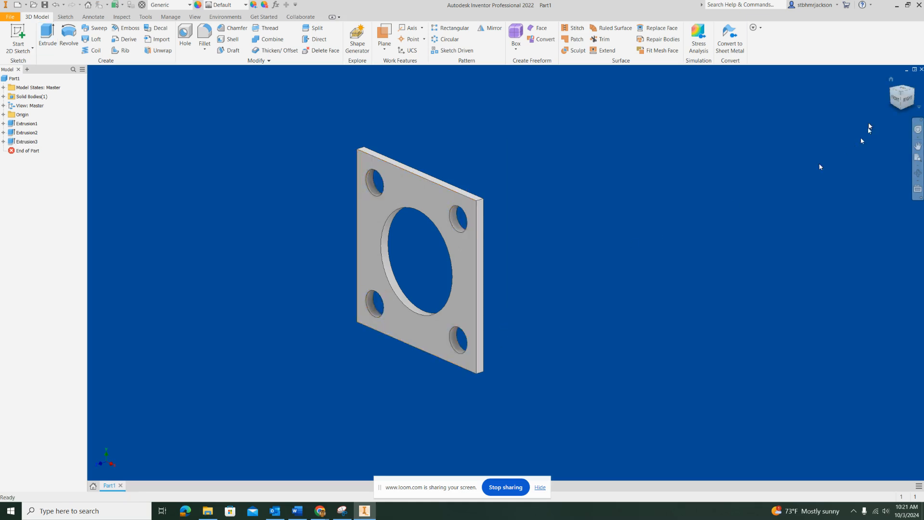
Save the part as BASE PLATE in the root of USB Drive (F:), keeping the Inventor part format
{"action": "middle_click_drag", "start_coordinate": [810, 139], "coordinate": [557, 245], "text": "shift"}
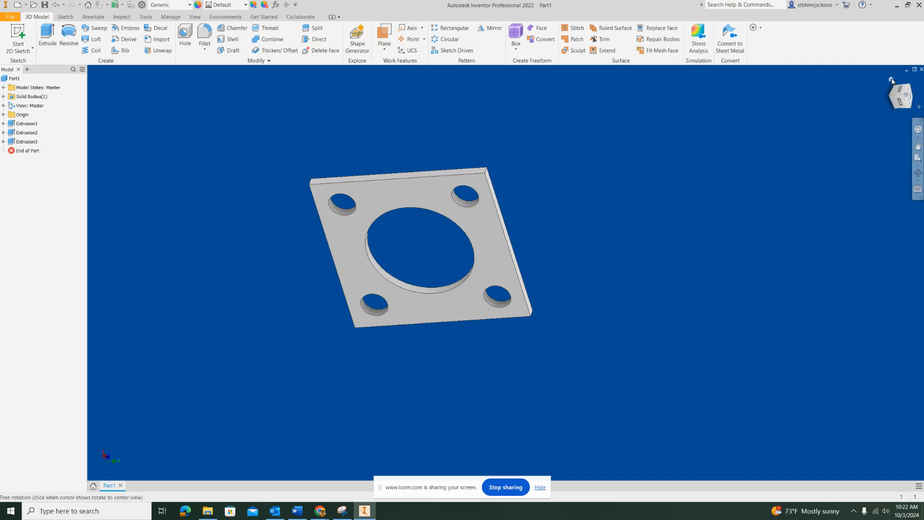
{"action": "left_click", "coordinate": [891, 80]}
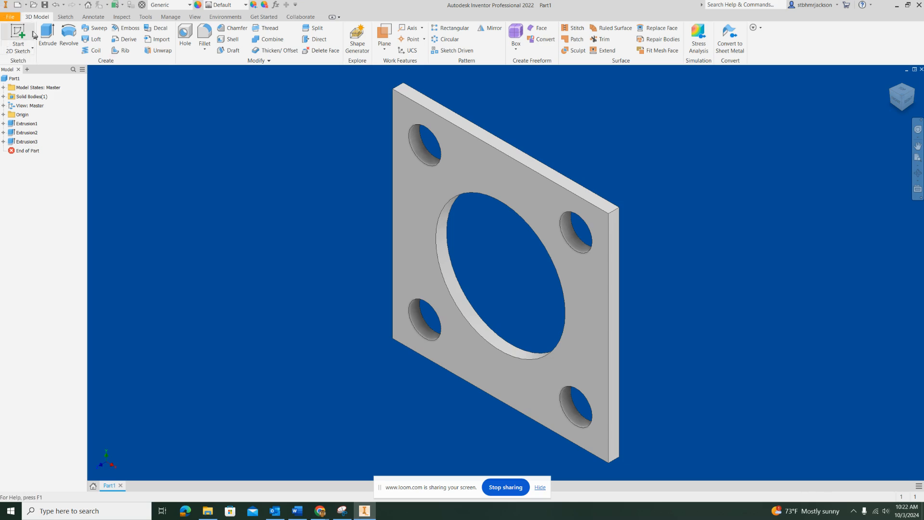
{"action": "left_click", "coordinate": [8, 18]}
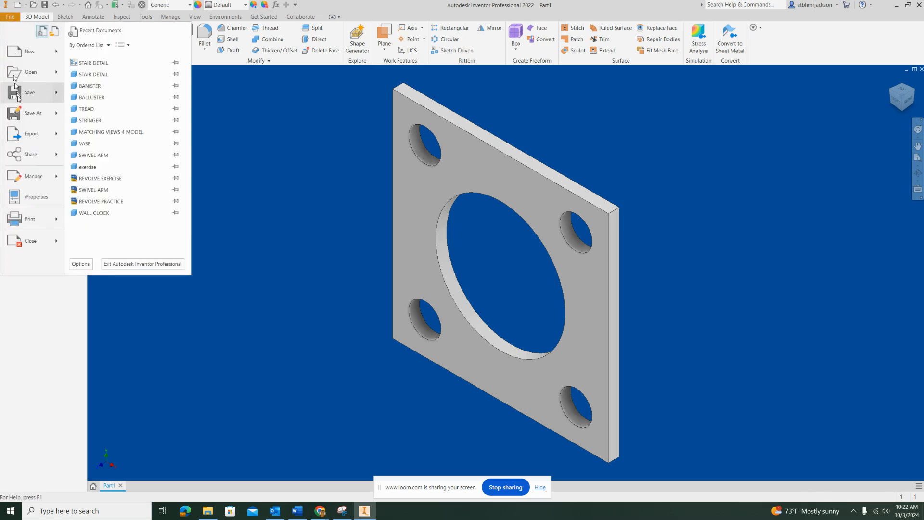
{"action": "left_click", "coordinate": [33, 114]}
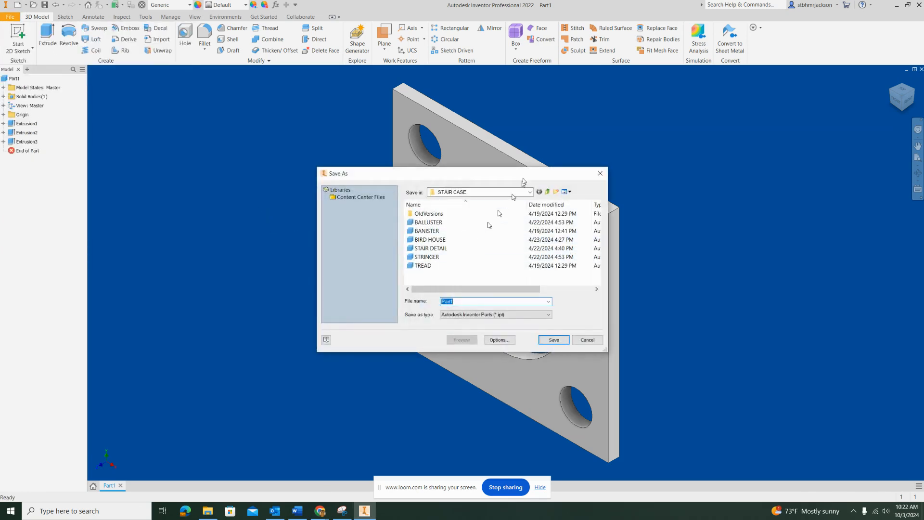
{"action": "left_click", "coordinate": [547, 193]}
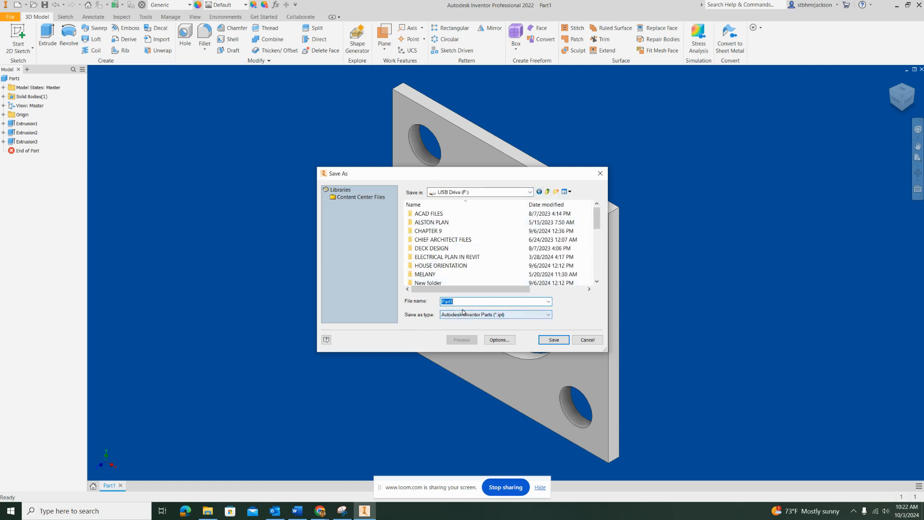
{"action": "type", "text": "b"}
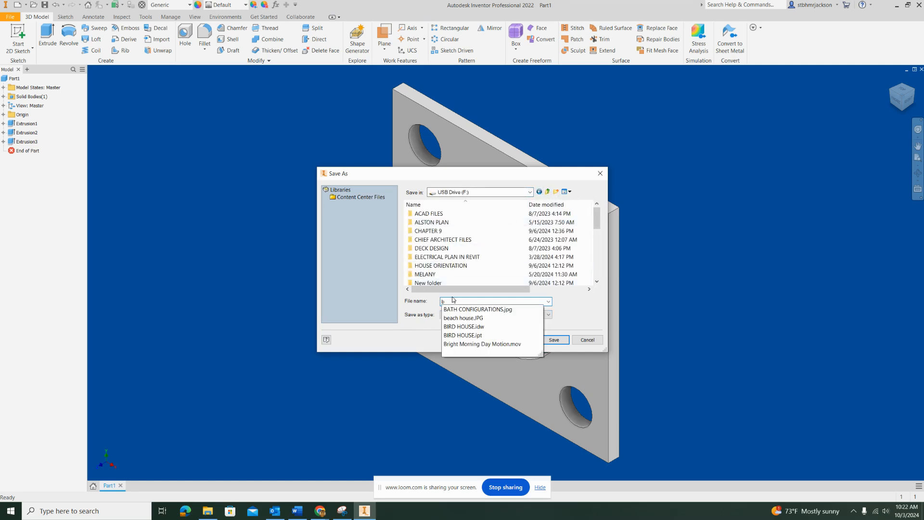
{"action": "key", "text": "BackSpace"}
{"action": "type", "text": "BASE PLATE"}
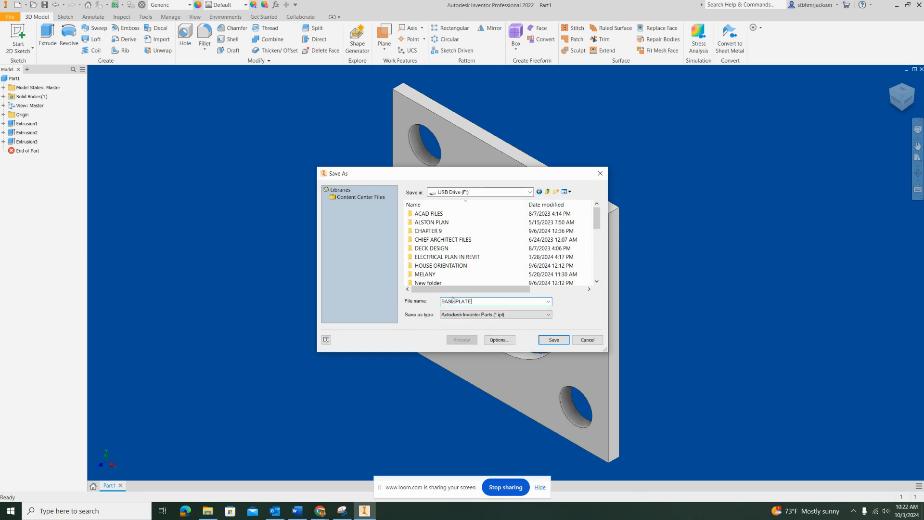
{"action": "left_click", "coordinate": [554, 341]}
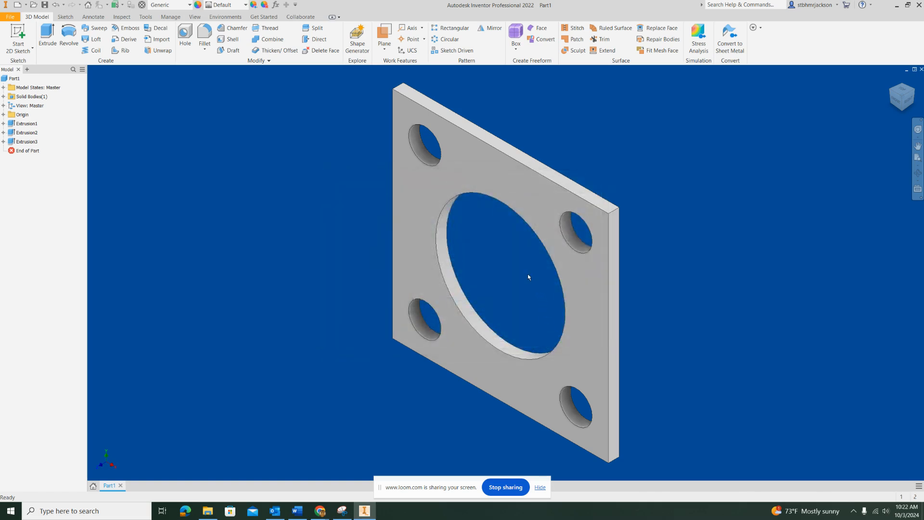
Create a new drawing from the Standard.idw template
{"action": "left_click", "coordinate": [10, 18]}
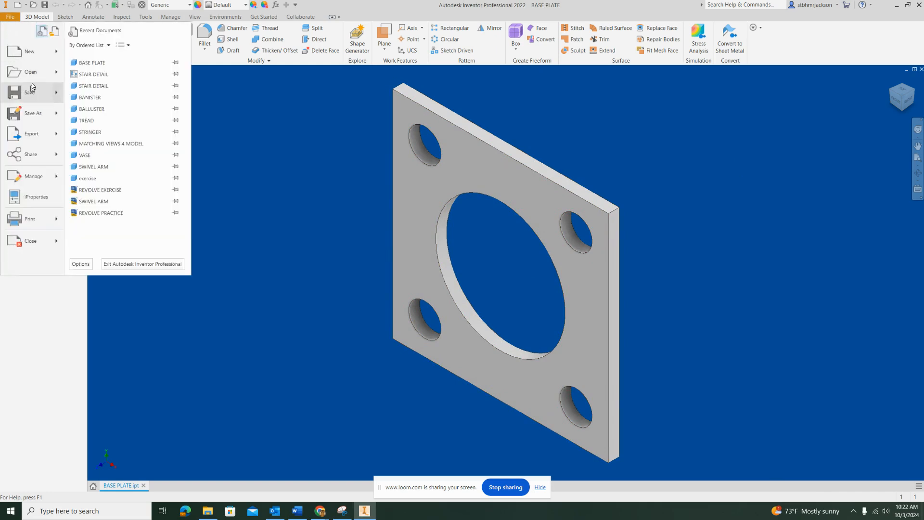
{"action": "left_click", "coordinate": [30, 57]}
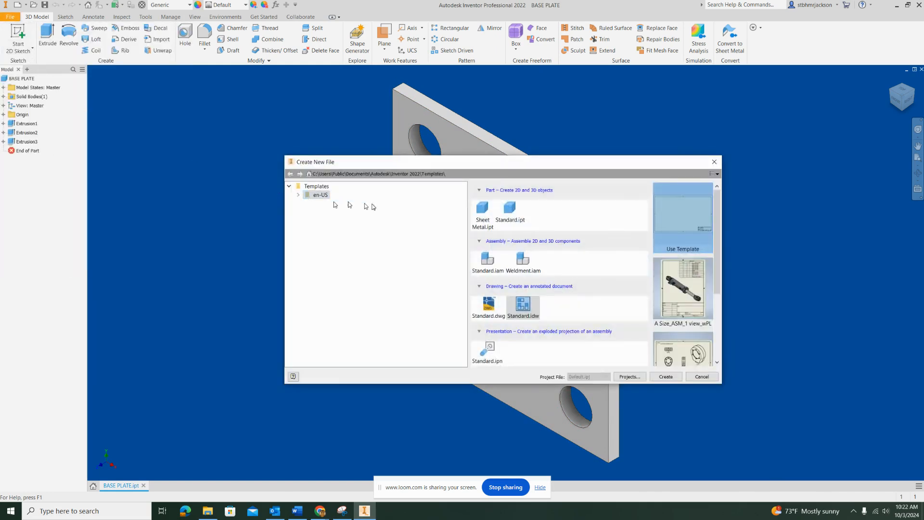
{"action": "left_click", "coordinate": [525, 307]}
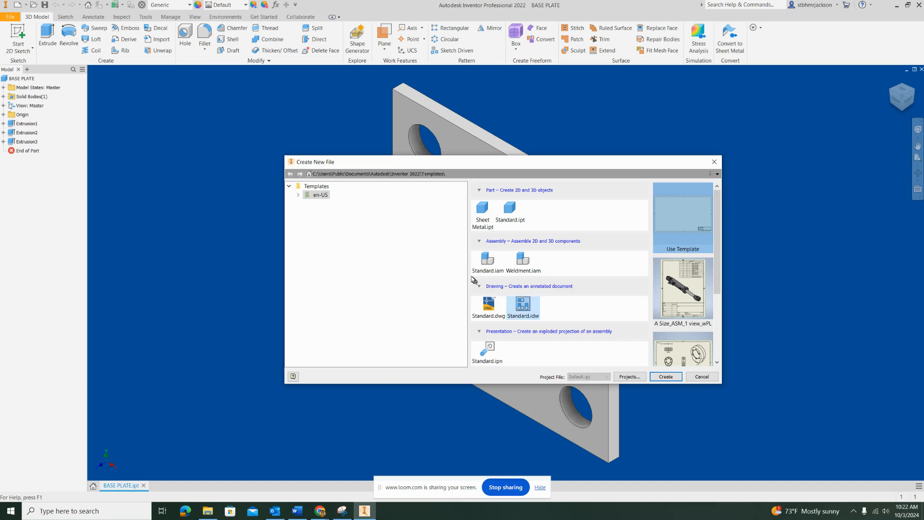
{"action": "left_click_drag", "start_coordinate": [468, 277], "coordinate": [333, 261]}
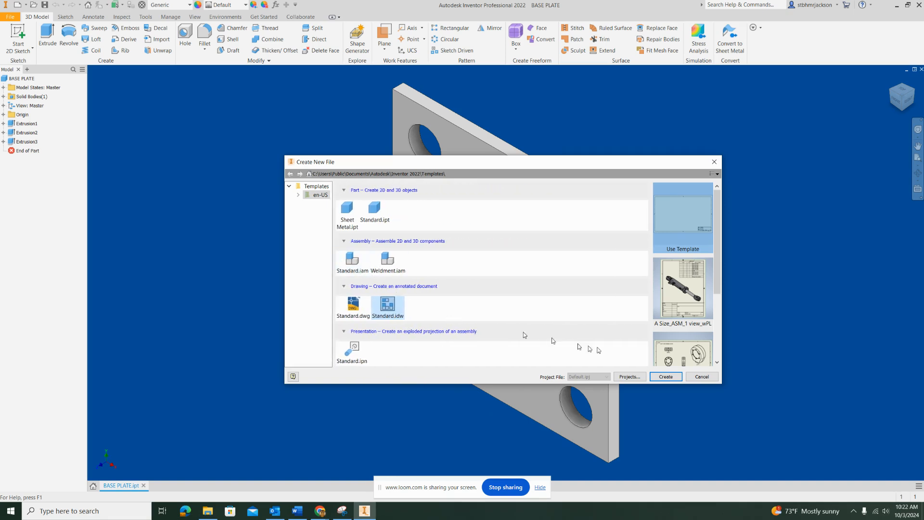
{"action": "left_click", "coordinate": [666, 377]}
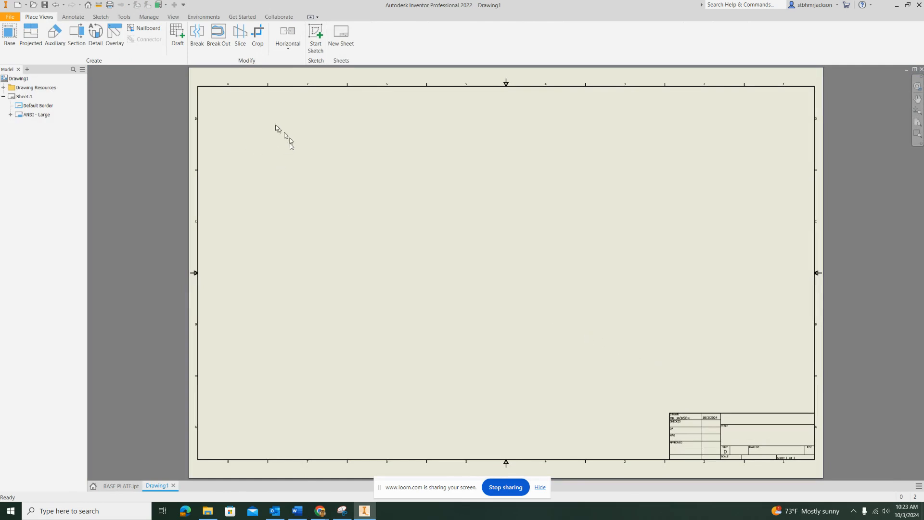
Change the drawing sheet's size to B
{"action": "right_click", "coordinate": [23, 97]}
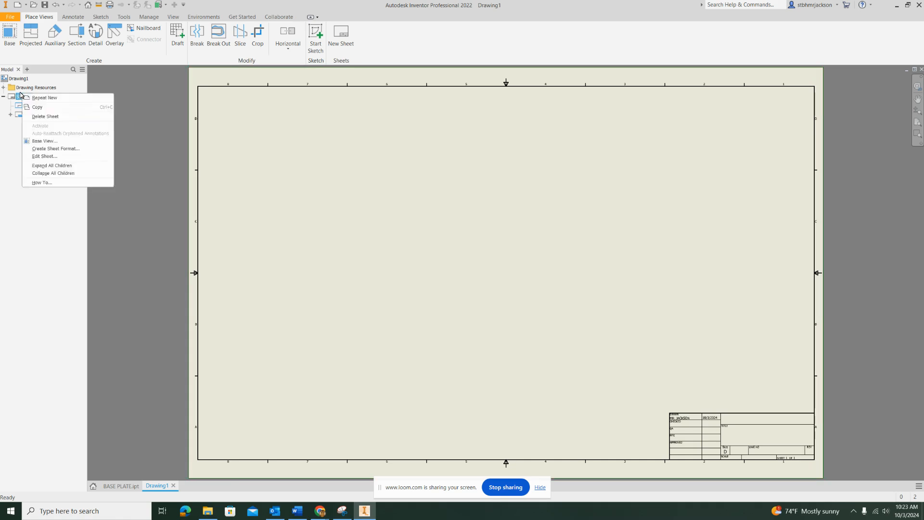
{"action": "left_click", "coordinate": [45, 156]}
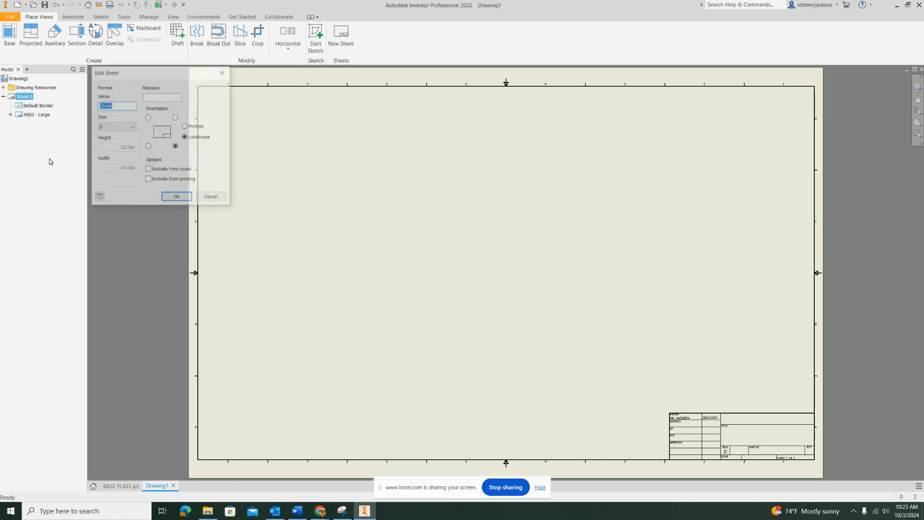
{"action": "left_click", "coordinate": [125, 128]}
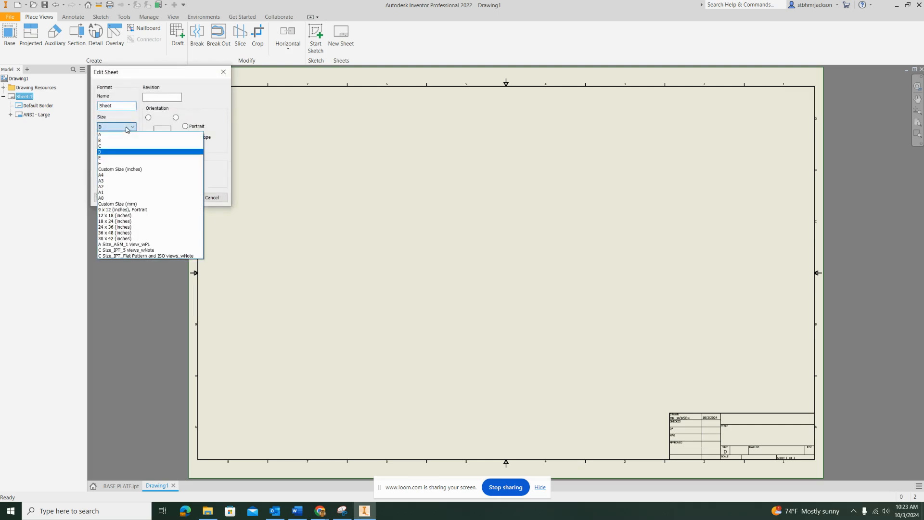
{"action": "left_click", "coordinate": [118, 139]}
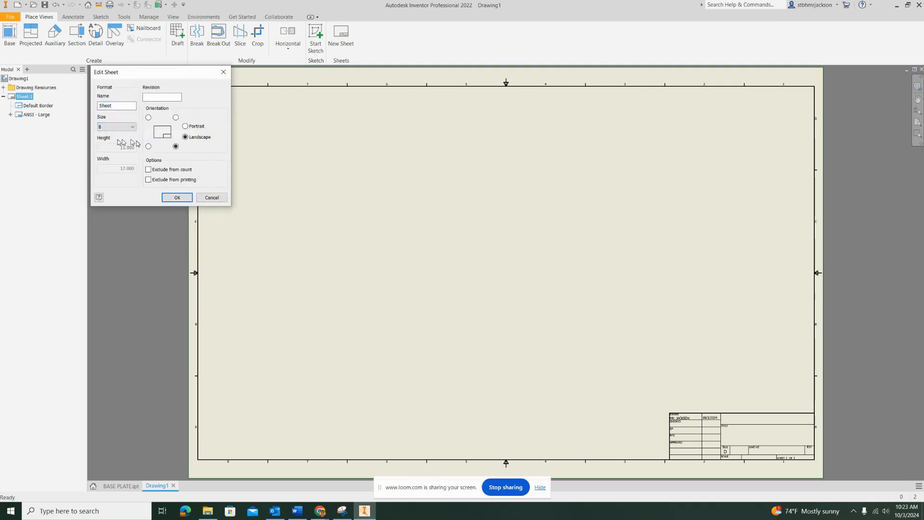
{"action": "left_click", "coordinate": [174, 198]}
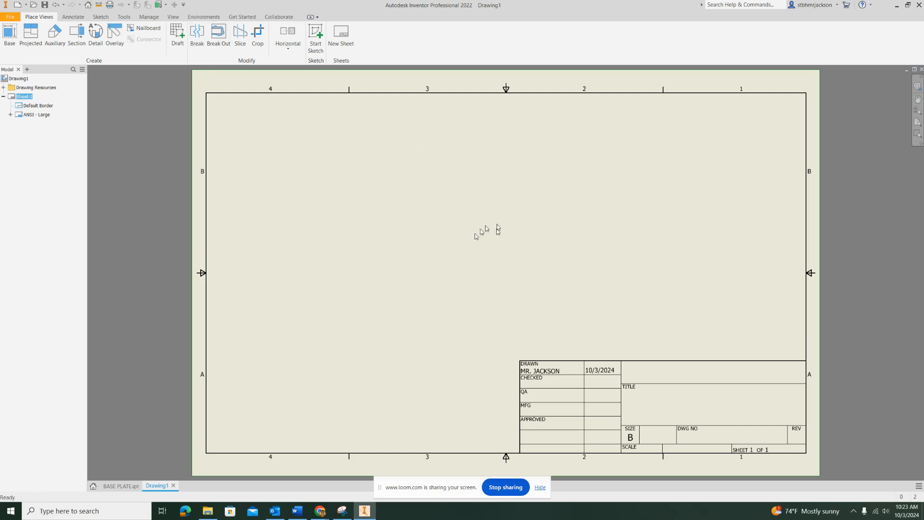
Discard the started base view and set the sheet's orientation to portrait
{"action": "left_click", "coordinate": [10, 35]}
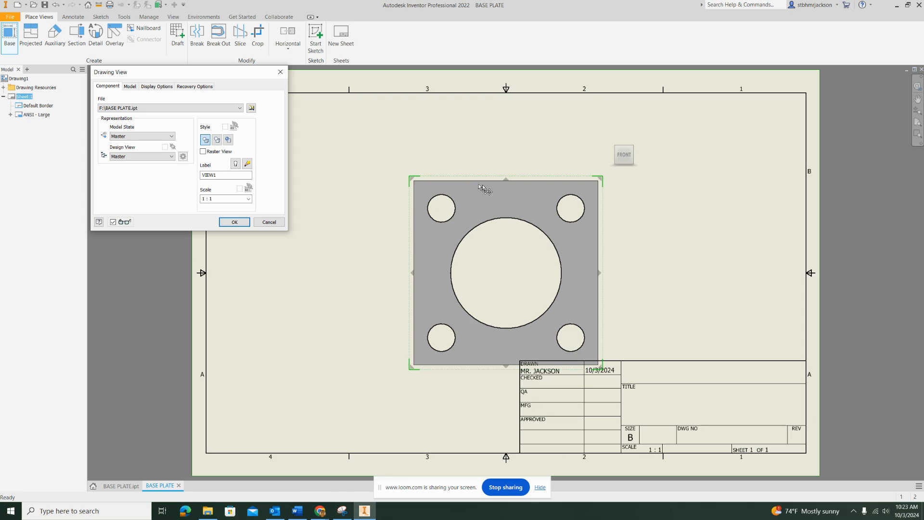
{"action": "left_click", "coordinate": [275, 223]}
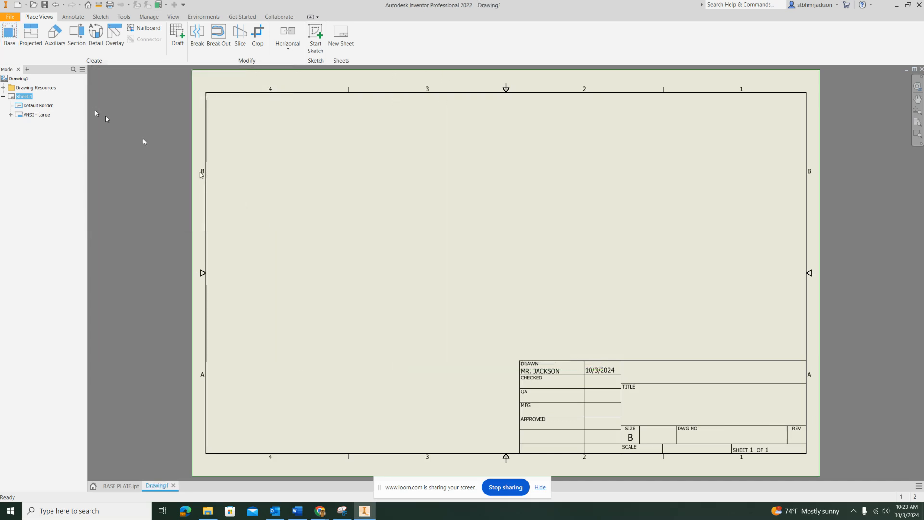
{"action": "right_click", "coordinate": [25, 98]}
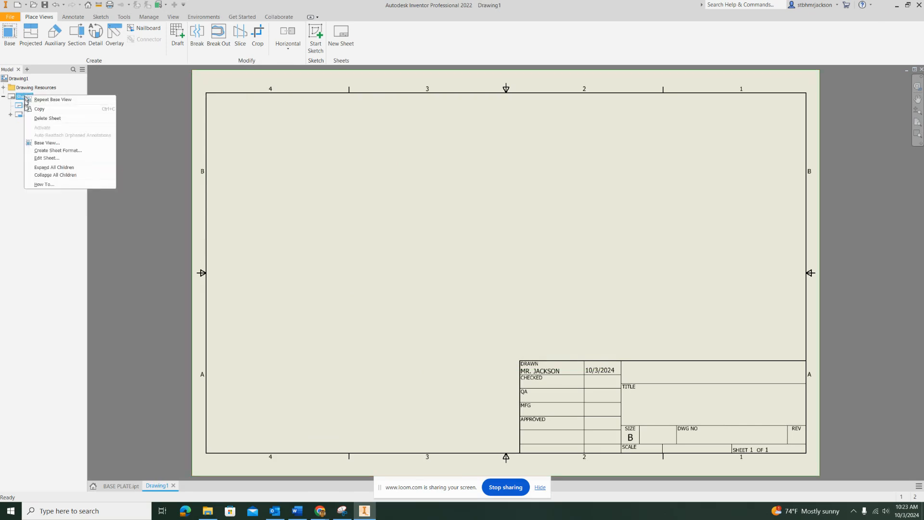
{"action": "left_click", "coordinate": [47, 158]}
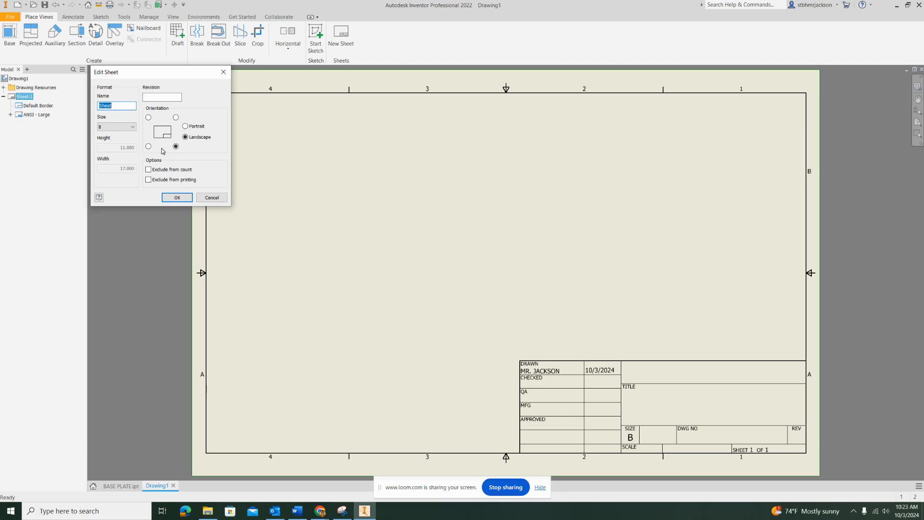
{"action": "left_click", "coordinate": [185, 126]}
{"action": "left_click", "coordinate": [177, 197]}
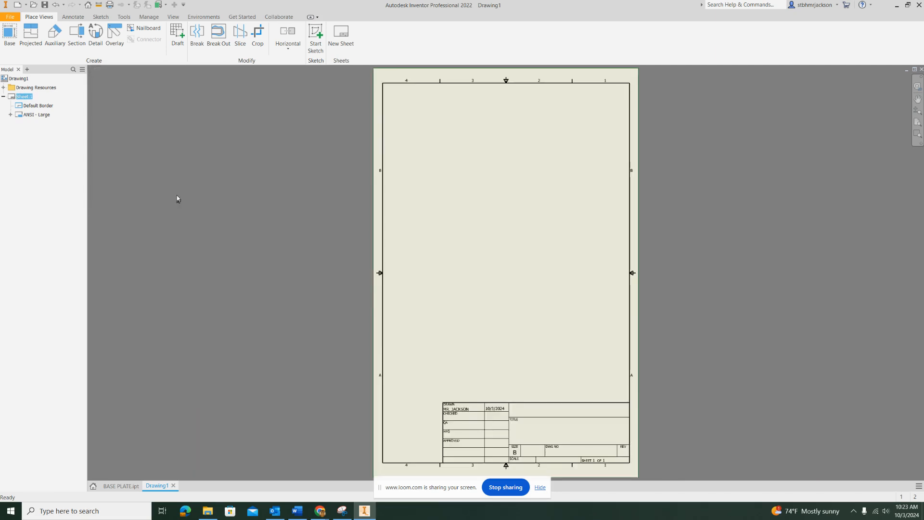
Place a front base view of BASE PLATE.ipt at 1:1 scale in the middle of the sheet
{"action": "left_click", "coordinate": [12, 33]}
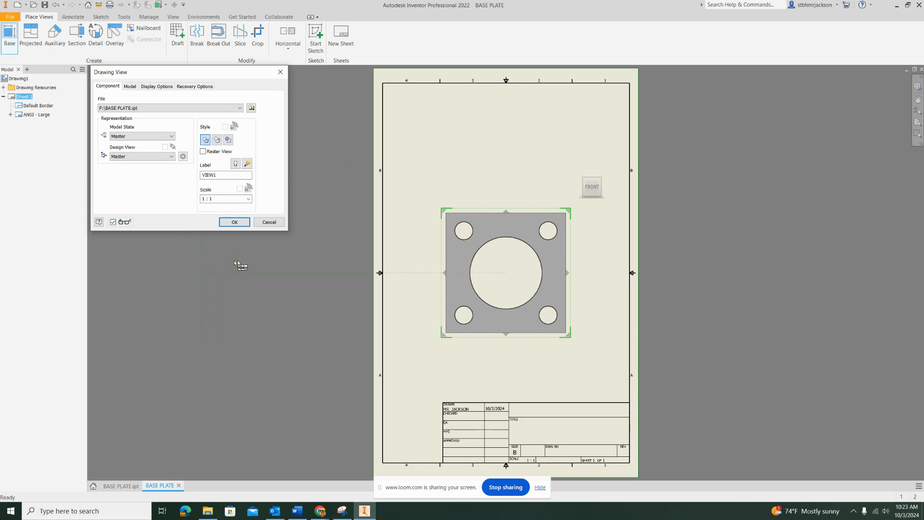
{"action": "left_click", "coordinate": [235, 223]}
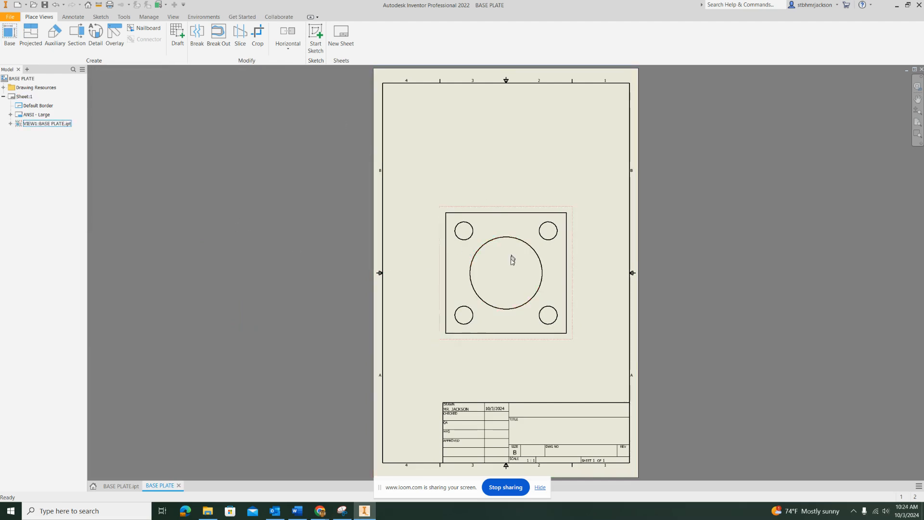
{"action": "scroll", "coordinate": [514, 280], "scroll_direction": "down", "scroll_amount": 5}
{"action": "scroll", "coordinate": [518, 287], "scroll_direction": "up", "scroll_amount": 5}
{"action": "scroll", "coordinate": [514, 287], "scroll_direction": "down", "scroll_amount": 1}
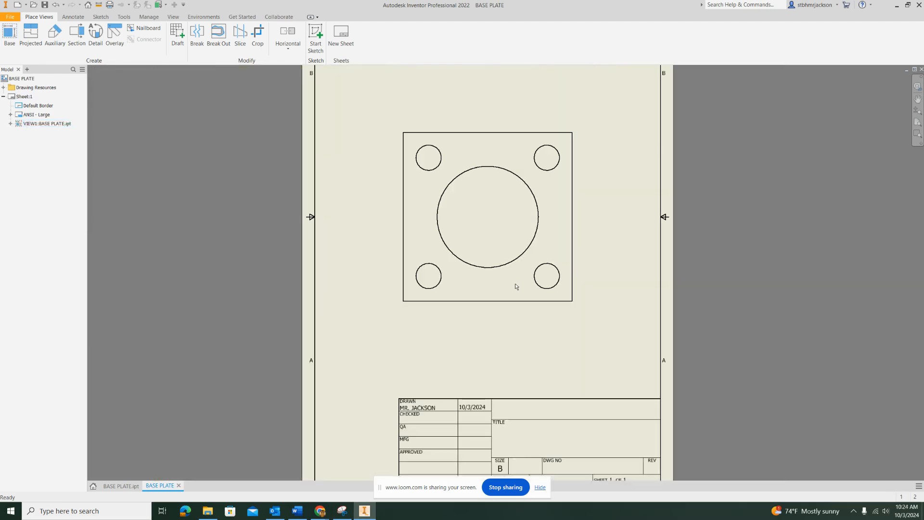
{"action": "left_click_drag", "start_coordinate": [513, 257], "coordinate": [460, 346]}
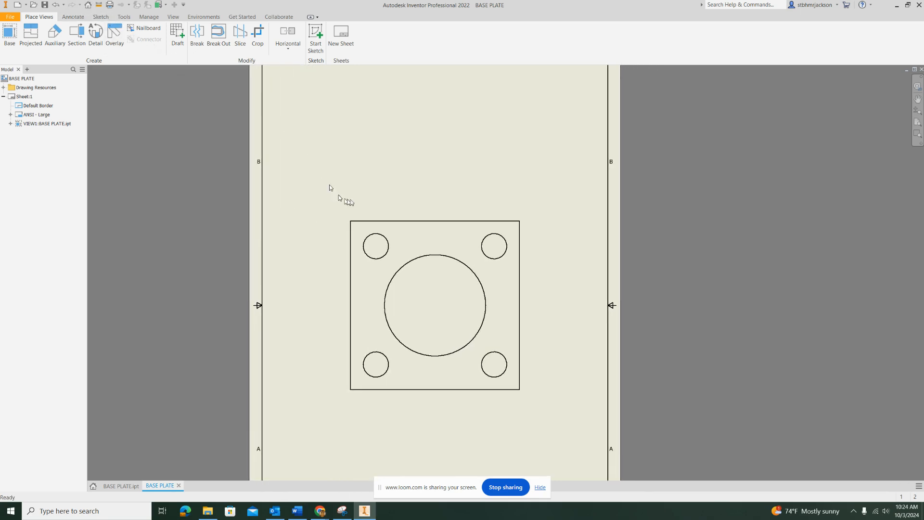
Add center marks to the four corner holes and the large central hole in the front view
{"action": "left_click", "coordinate": [75, 18]}
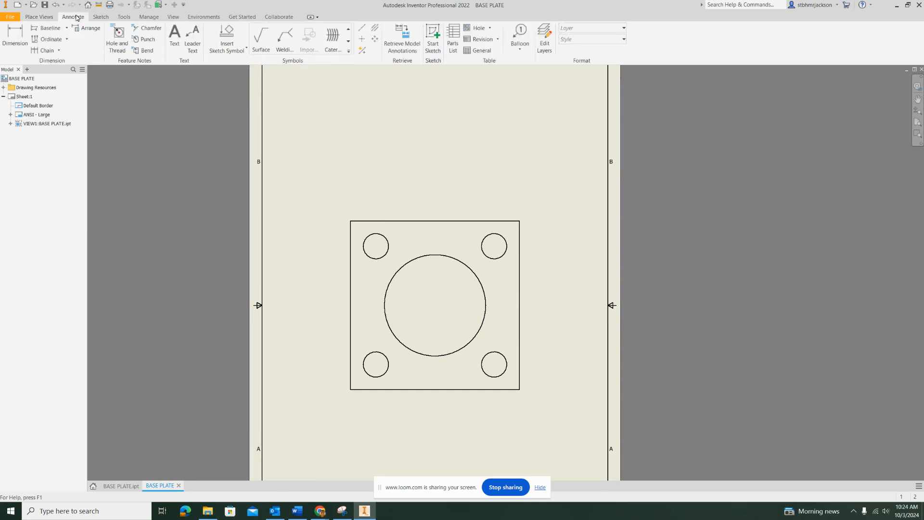
{"action": "left_click", "coordinate": [363, 39]}
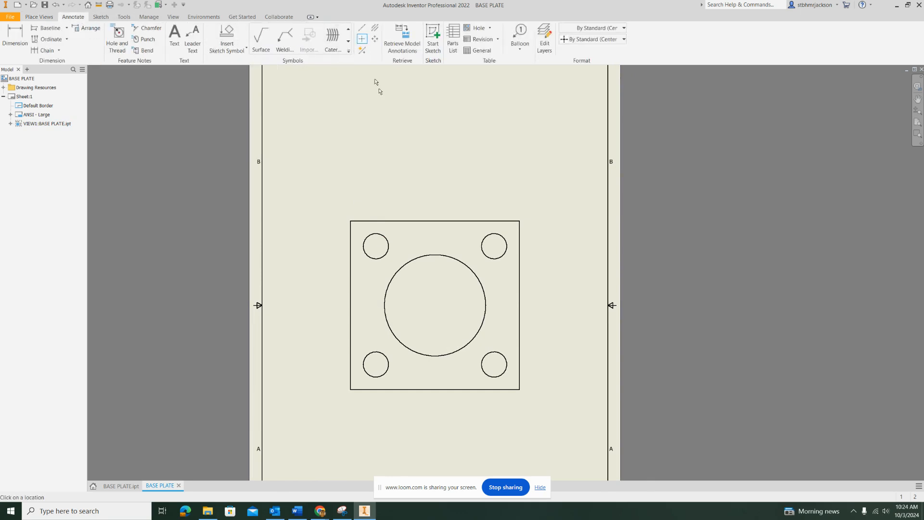
{"action": "left_click", "coordinate": [386, 239]}
{"action": "left_click", "coordinate": [485, 244]}
{"action": "left_click", "coordinate": [506, 358]}
{"action": "left_click", "coordinate": [388, 367]}
{"action": "left_click", "coordinate": [385, 302]}
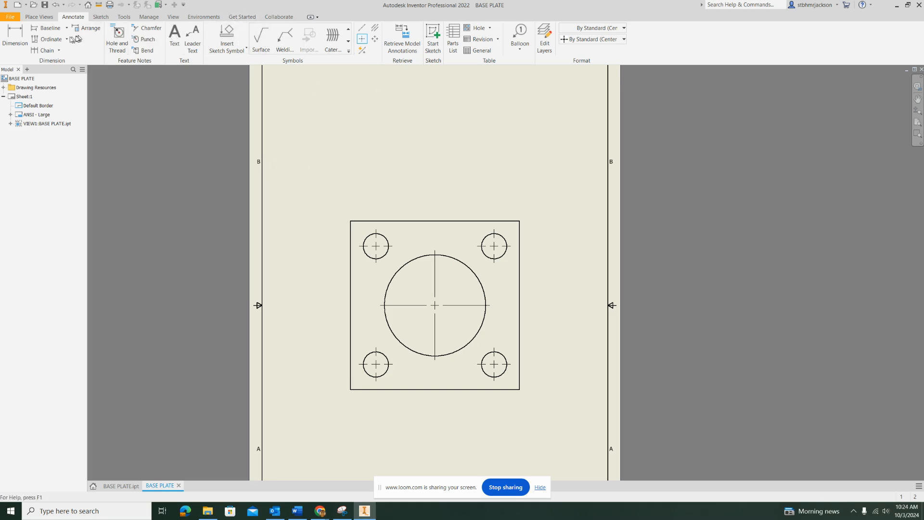
Dimension the horizontal distance from the plate's left edge to the upper-left hole's center, placing it above the view
{"action": "left_click", "coordinate": [17, 35]}
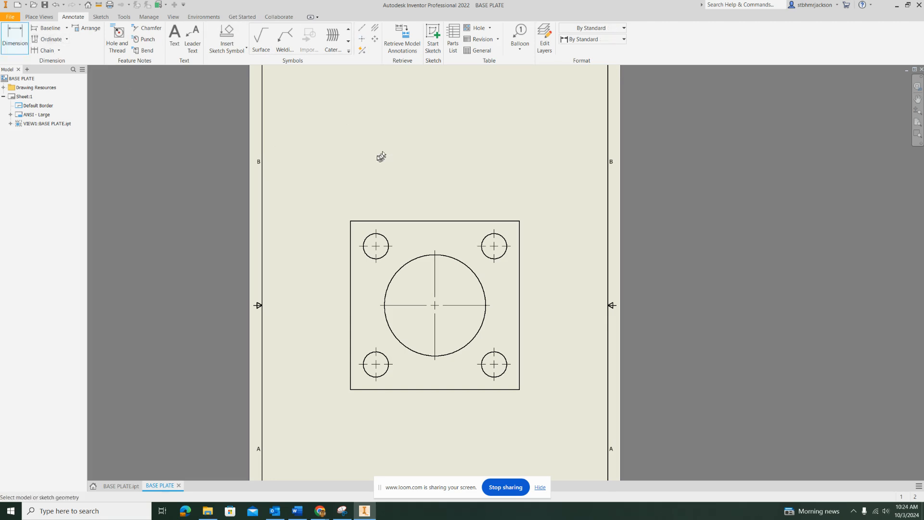
{"action": "left_click", "coordinate": [349, 244]}
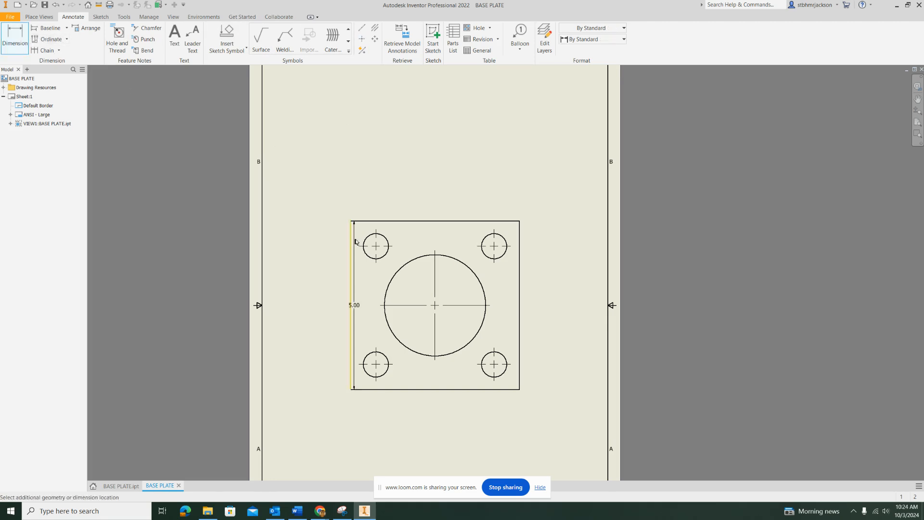
{"action": "left_click", "coordinate": [368, 242]}
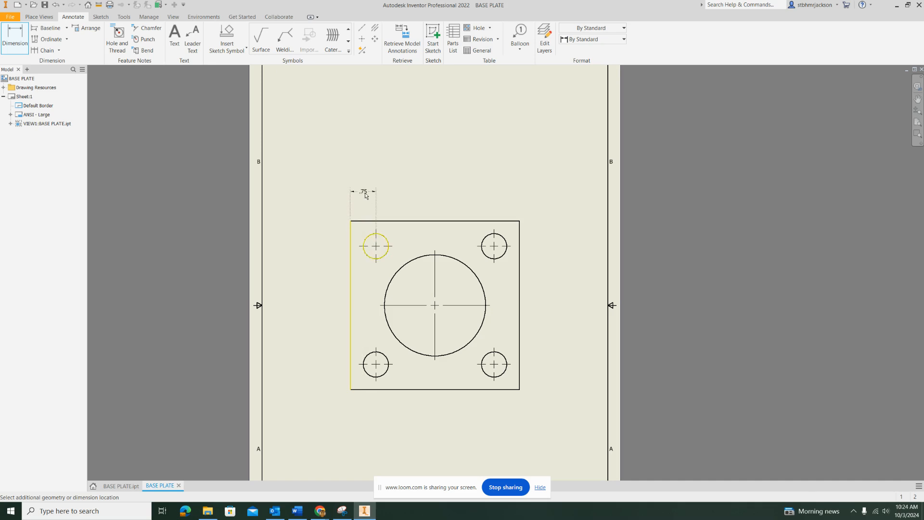
{"action": "left_click", "coordinate": [366, 201]}
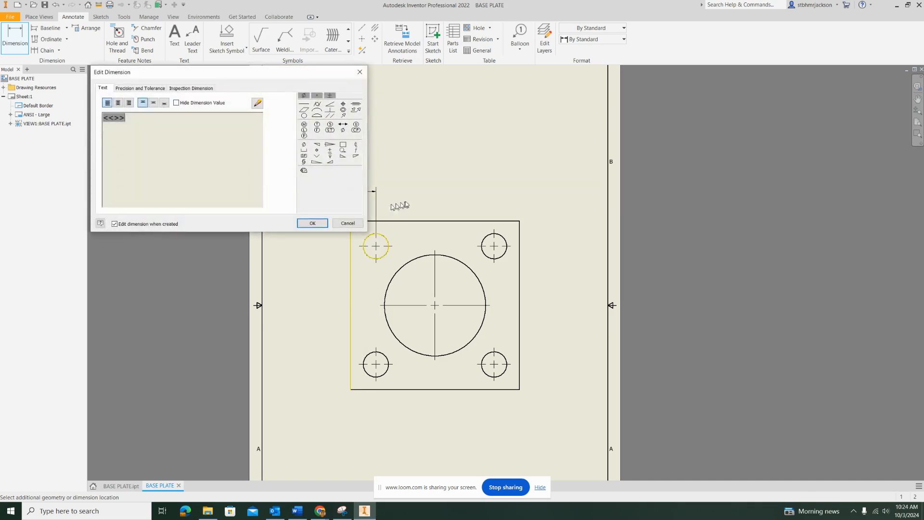
{"action": "left_click", "coordinate": [312, 222]}
Dimension the horizontal distance between the centers of the two upper corner holes, placing it above the view
{"action": "left_click", "coordinate": [387, 240]}
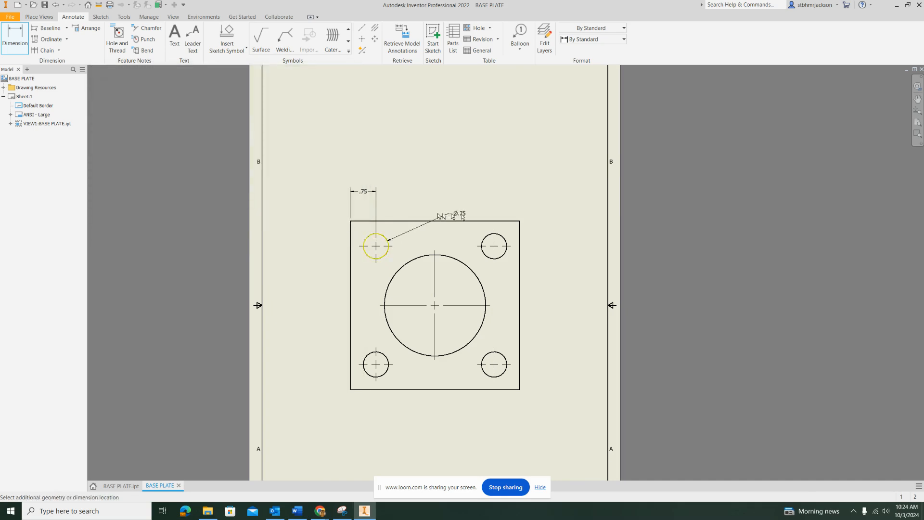
{"action": "left_click", "coordinate": [482, 240]}
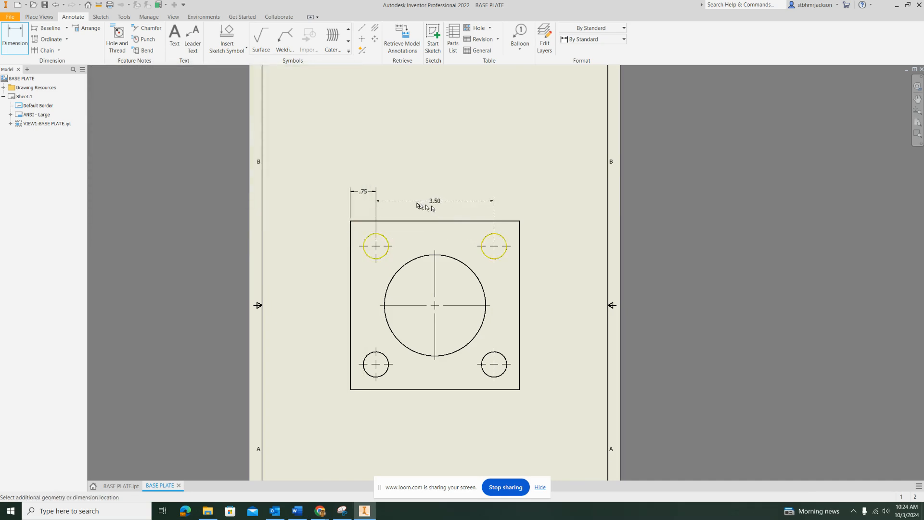
{"action": "left_click", "coordinate": [416, 195]}
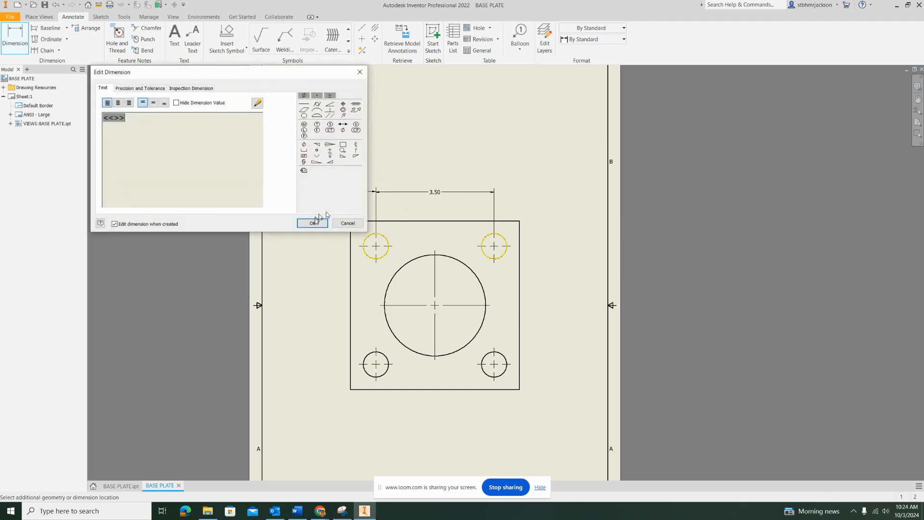
{"action": "left_click", "coordinate": [314, 222]}
Align the dimension between the two upper holes with the neighboring edge-to-hole dimension line
{"action": "scroll", "coordinate": [370, 195], "scroll_direction": "down", "scroll_amount": 5}
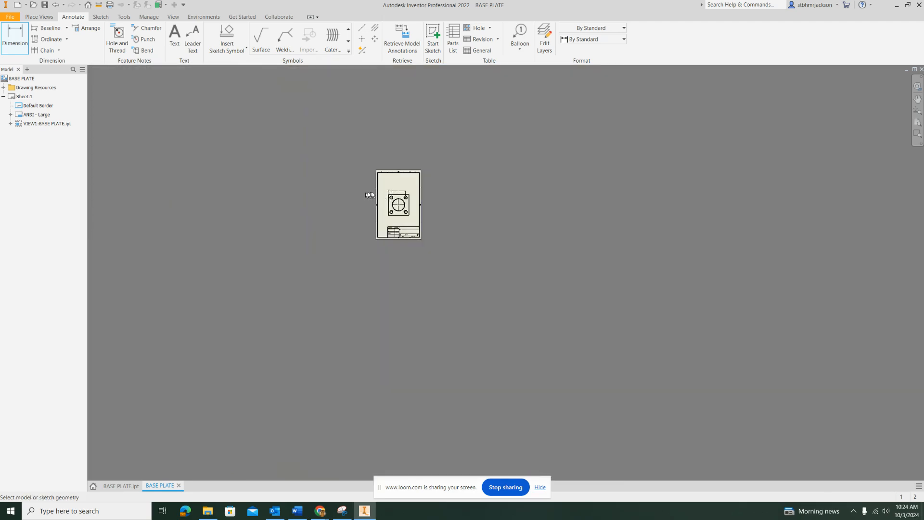
{"action": "scroll", "coordinate": [370, 195], "scroll_direction": "up", "scroll_amount": 10}
{"action": "middle_click_drag", "start_coordinate": [503, 159], "coordinate": [348, 254]}
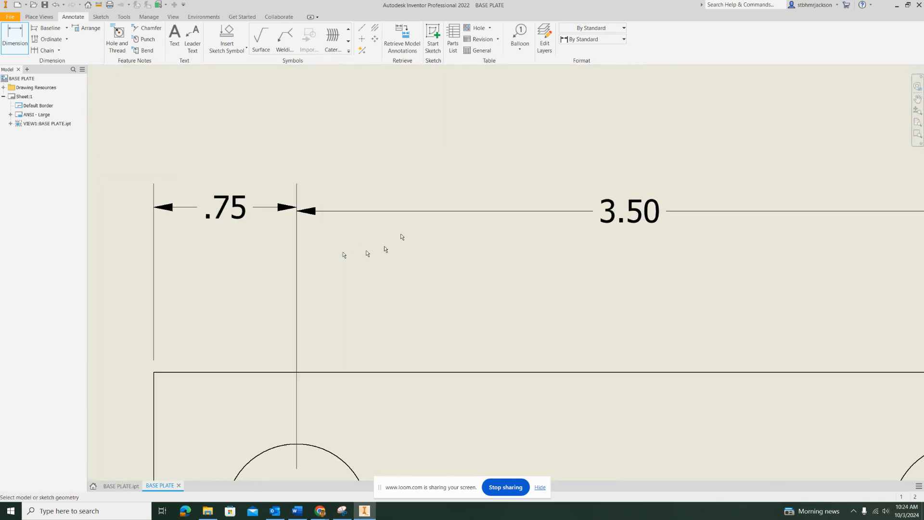
{"action": "double_click", "coordinate": [401, 215]}
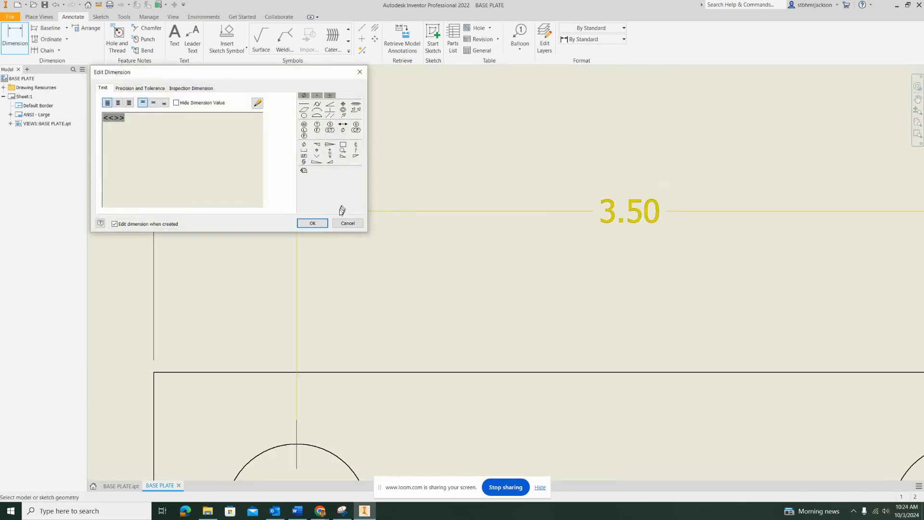
{"action": "left_click", "coordinate": [345, 222]}
{"action": "key", "text": "Escape"}
{"action": "left_click_drag", "start_coordinate": [404, 213], "coordinate": [402, 208]}
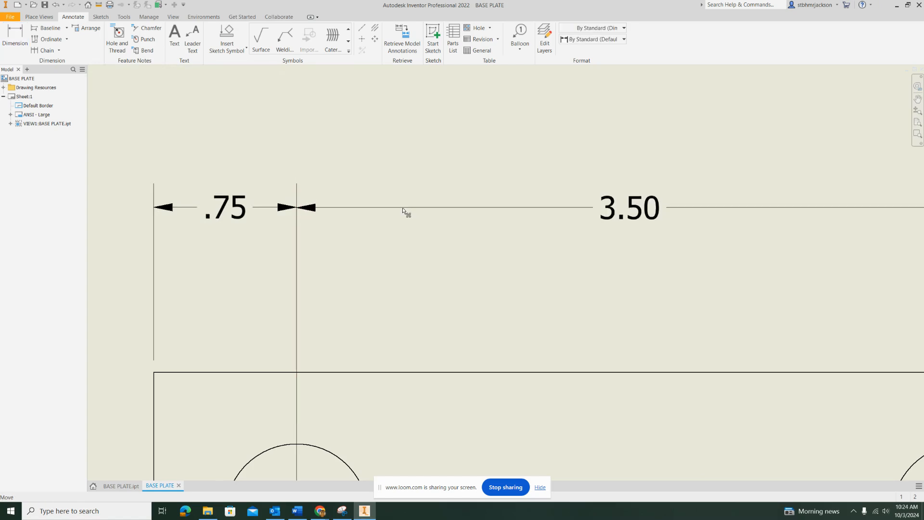
Dimension the plate's overall width along its top edge, placing it above the existing horizontal dimensions
{"action": "scroll", "coordinate": [401, 240], "scroll_direction": "down", "scroll_amount": 5}
{"action": "scroll", "coordinate": [398, 238], "scroll_direction": "up", "scroll_amount": 7}
{"action": "scroll", "coordinate": [398, 238], "scroll_direction": "up", "scroll_amount": 2}
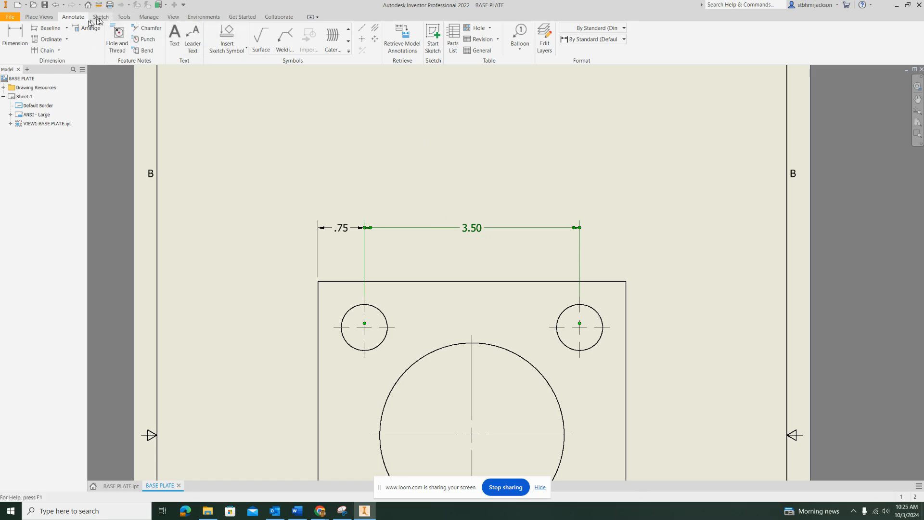
{"action": "left_click", "coordinate": [28, 33]}
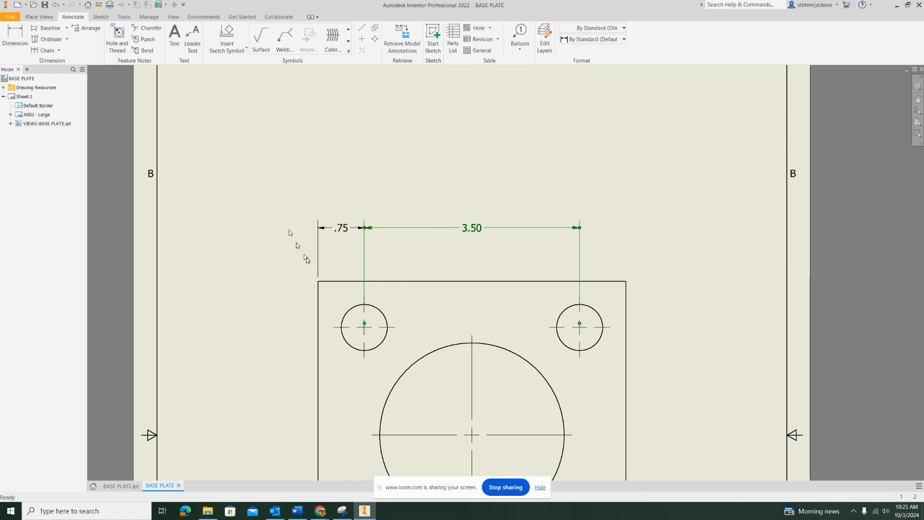
{"action": "left_click", "coordinate": [12, 38]}
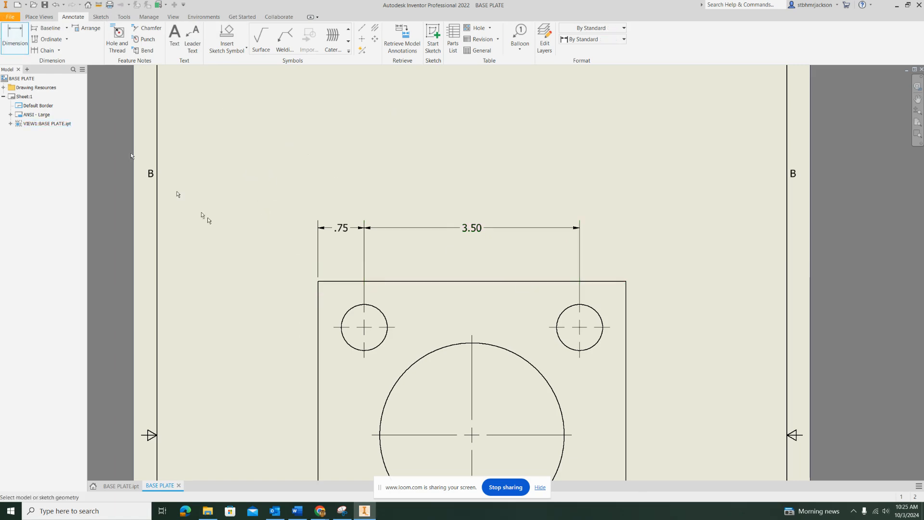
{"action": "left_click", "coordinate": [327, 283]}
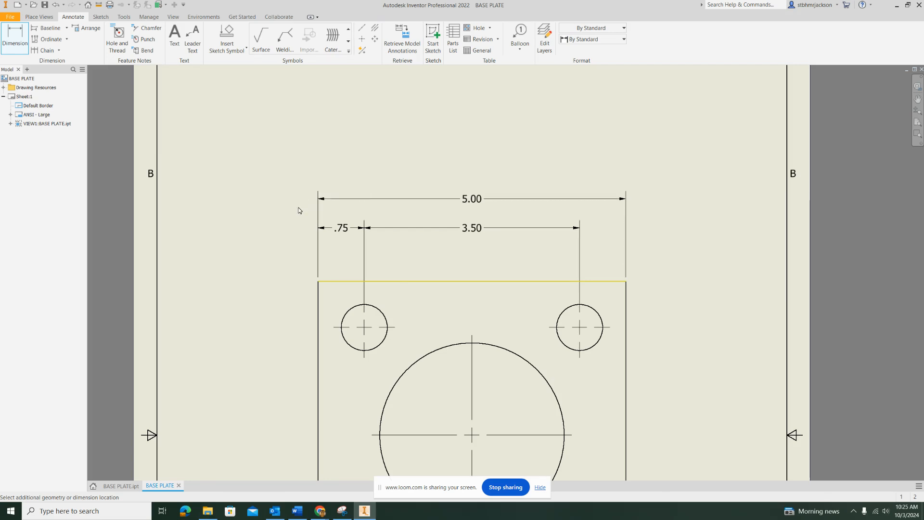
{"action": "left_click", "coordinate": [302, 209]}
{"action": "left_click", "coordinate": [316, 224]}
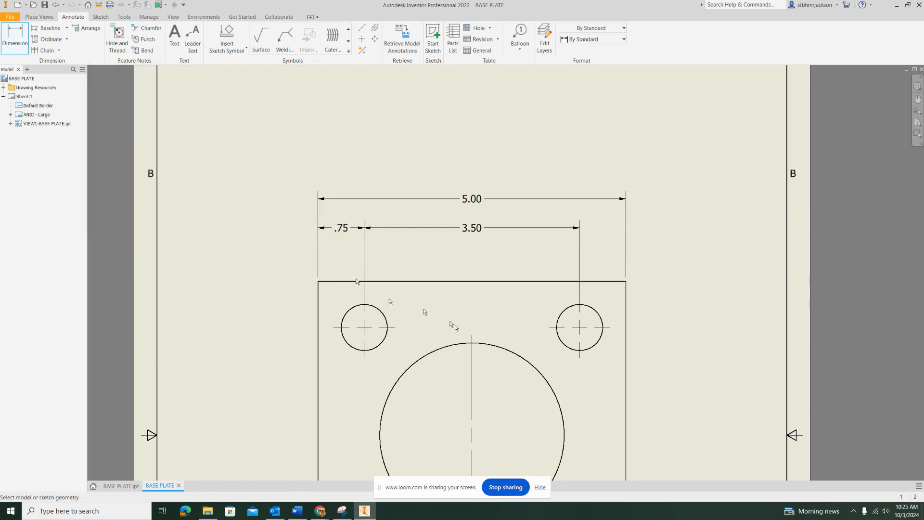
Delete the horizontal dimension between the two upper corner holes
{"action": "middle_click_drag", "start_coordinate": [472, 336], "coordinate": [469, 149]}
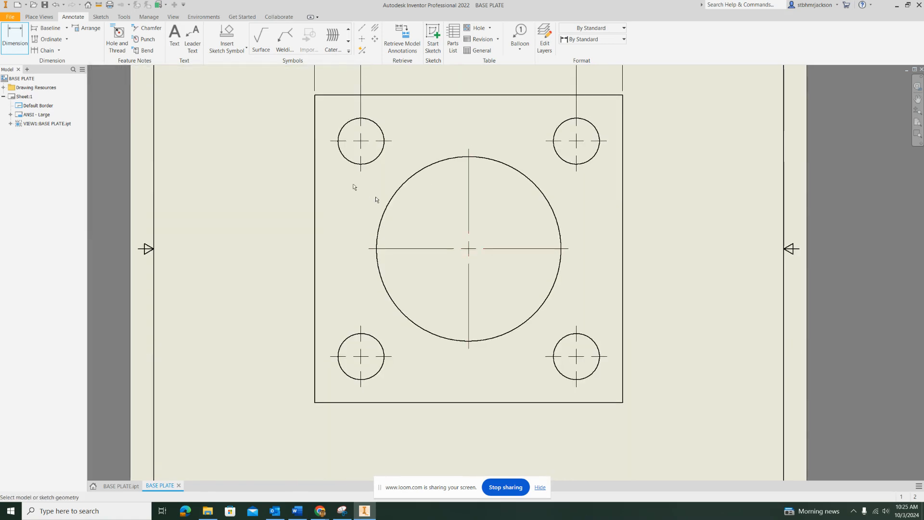
{"action": "mouse_move", "coordinate": [342, 182]}
{"action": "middle_mouse_down"}
{"action": "mouse_move", "coordinate": [369, 241]}
{"action": "mouse_move", "coordinate": [367, 262]}
{"action": "mouse_move", "coordinate": [360, 230]}
{"action": "mouse_move", "coordinate": [365, 276]}
{"action": "middle_mouse_up"}
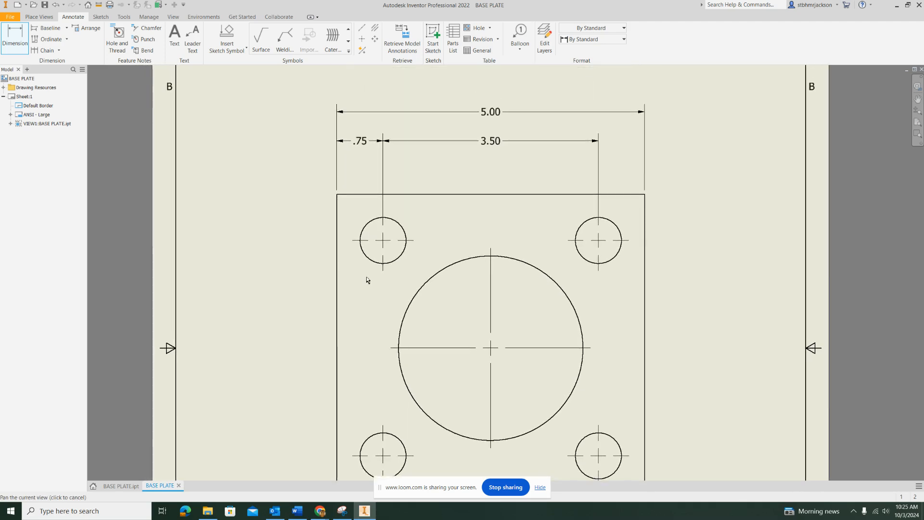
{"action": "left_click", "coordinate": [513, 147]}
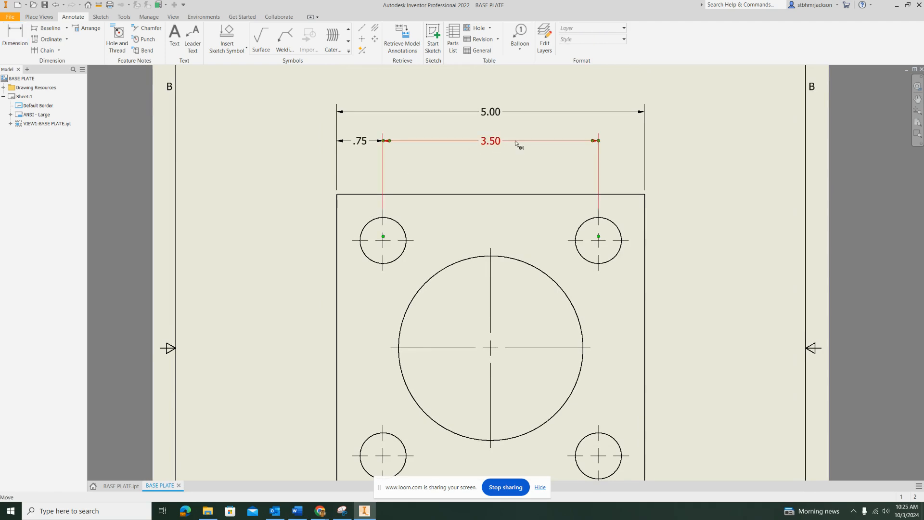
{"action": "key", "text": "Delete"}
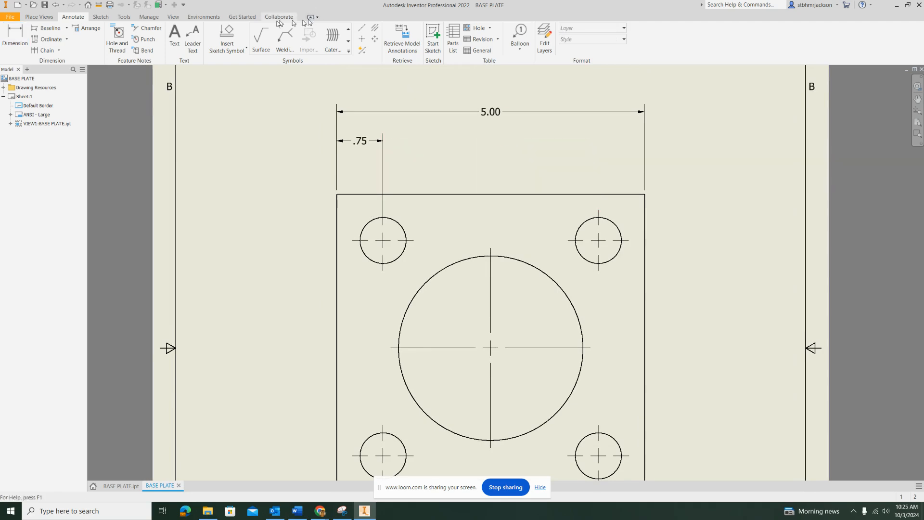
Dimension the horizontal distance from the upper-left hole's center to the large central hole's center, in line with the edge-to-hole dimension
{"action": "left_click", "coordinate": [15, 36]}
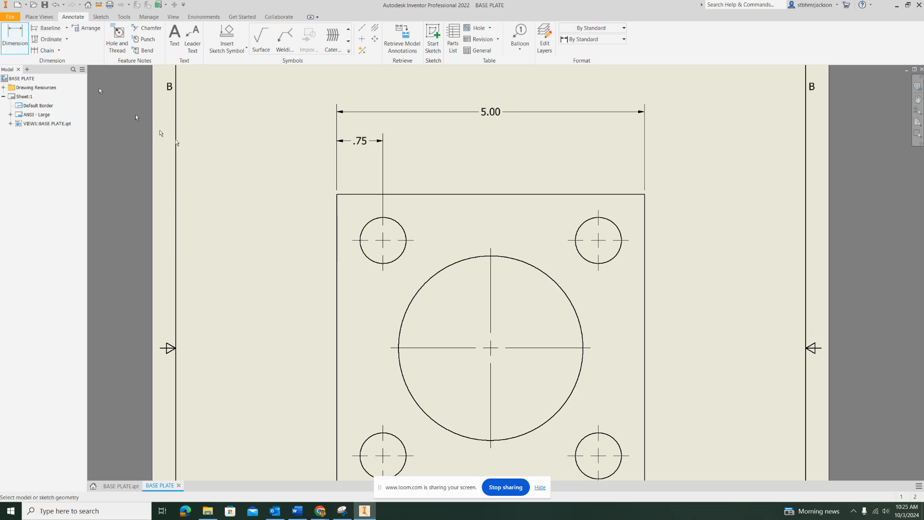
{"action": "left_click", "coordinate": [404, 228]}
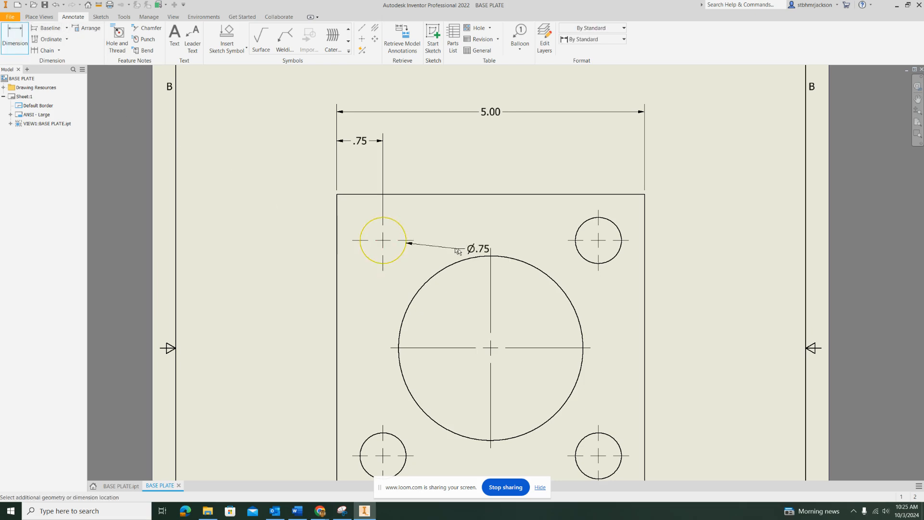
{"action": "left_click", "coordinate": [461, 256]}
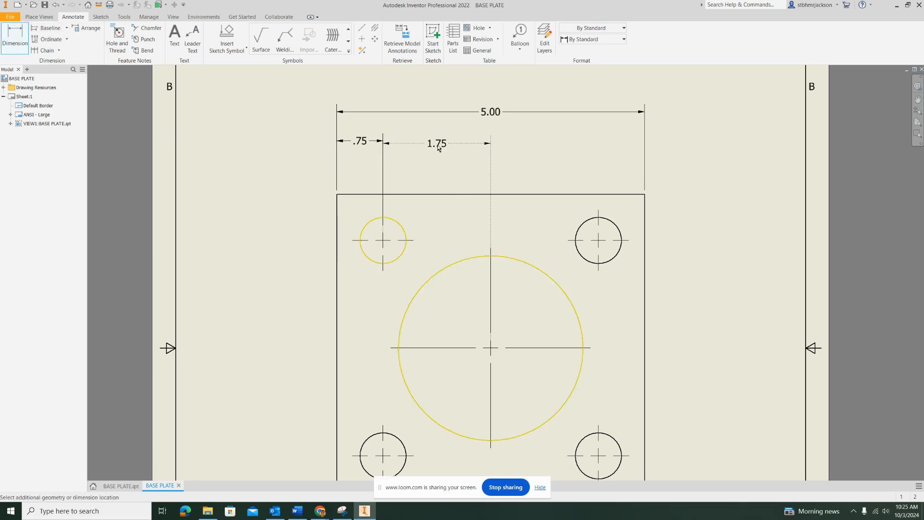
{"action": "left_click", "coordinate": [397, 144]}
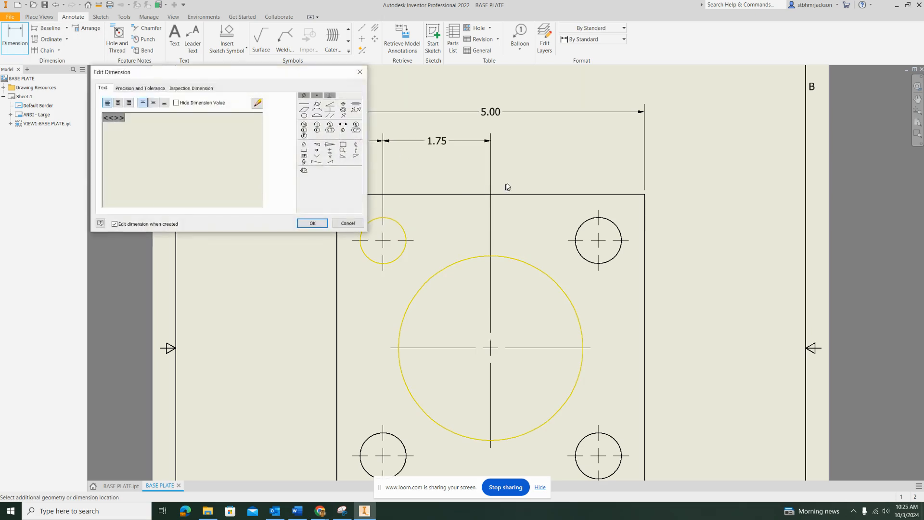
{"action": "left_click", "coordinate": [313, 223]}
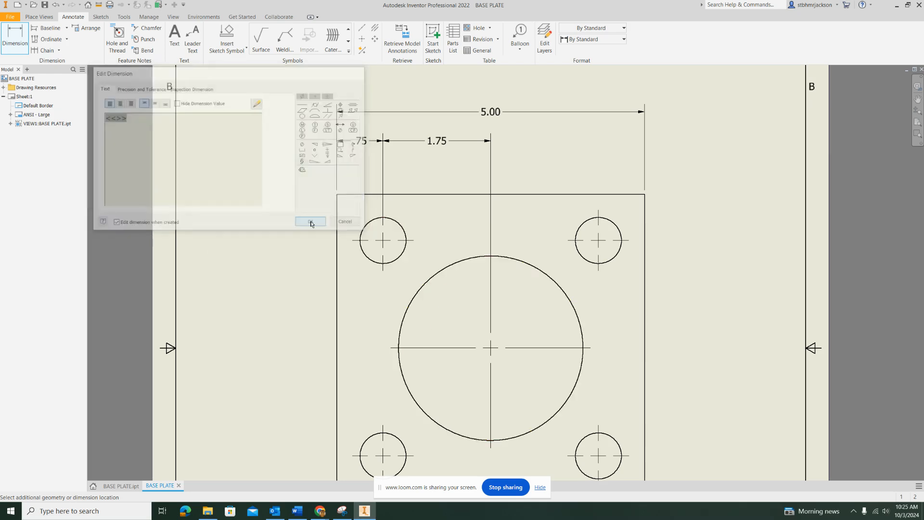
Dimension the horizontal distance from the large central hole's center to the upper-right hole's center, continuing the same dimension line
{"action": "left_click", "coordinate": [519, 264]}
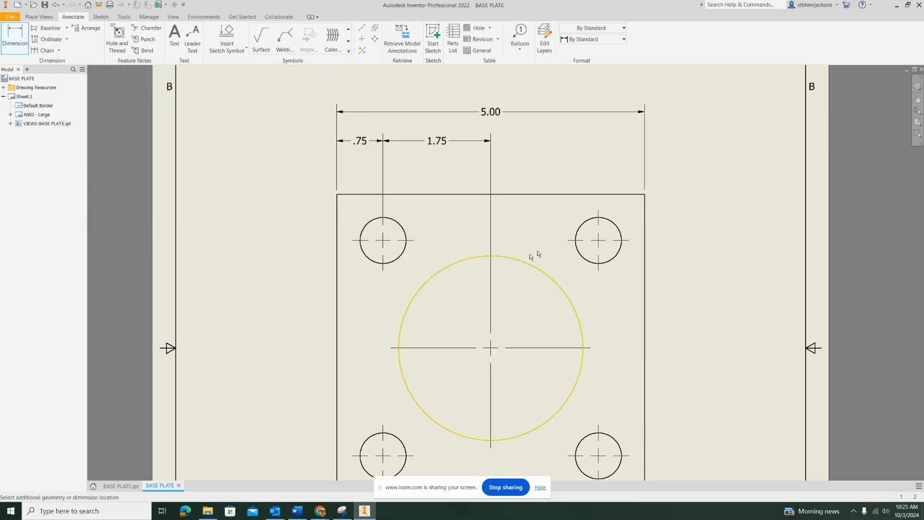
{"action": "left_click", "coordinate": [579, 226]}
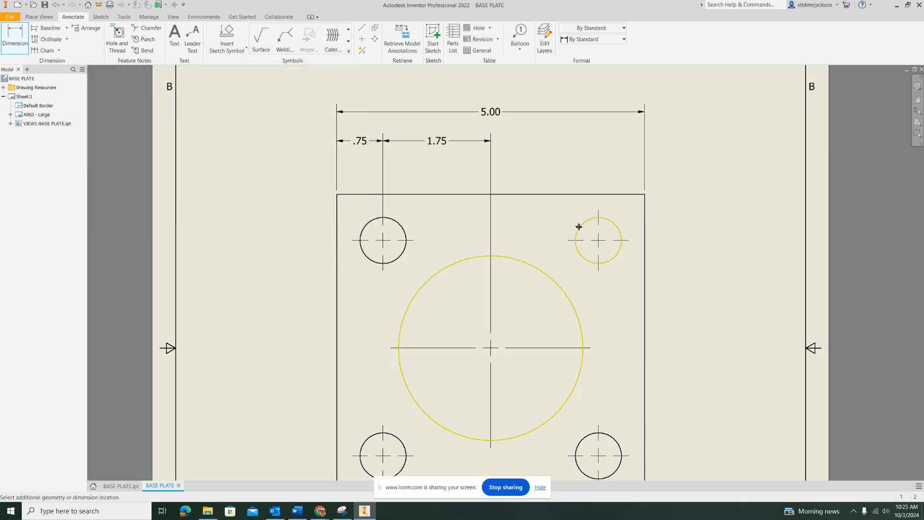
{"action": "left_click", "coordinate": [492, 143]}
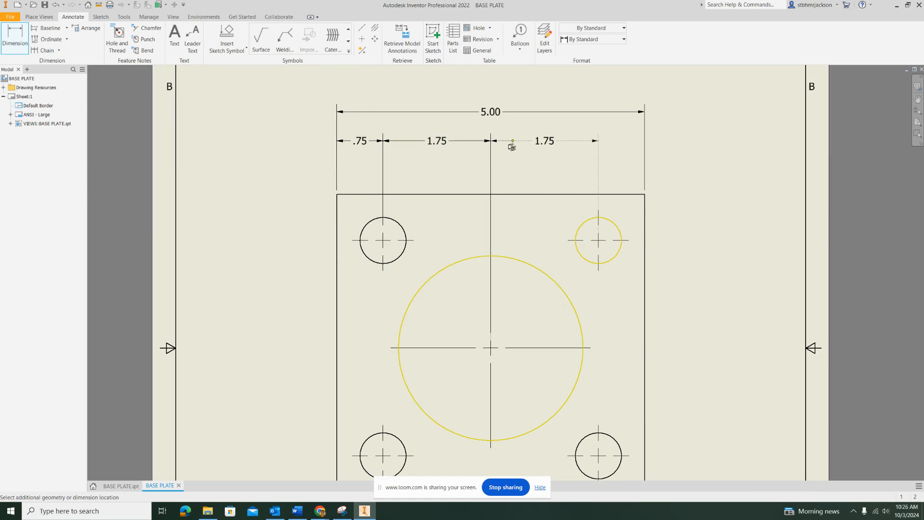
{"action": "left_click", "coordinate": [513, 146]}
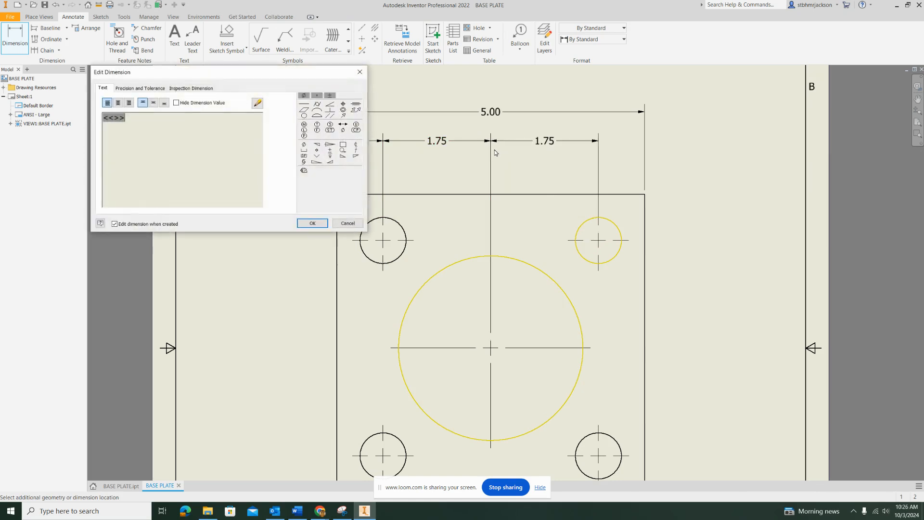
{"action": "left_click", "coordinate": [313, 223]}
Dimension the vertical distance from the plate's top edge to the upper-left hole's center, placing it left of the view
{"action": "middle_click_drag", "start_coordinate": [443, 310], "coordinate": [517, 247]}
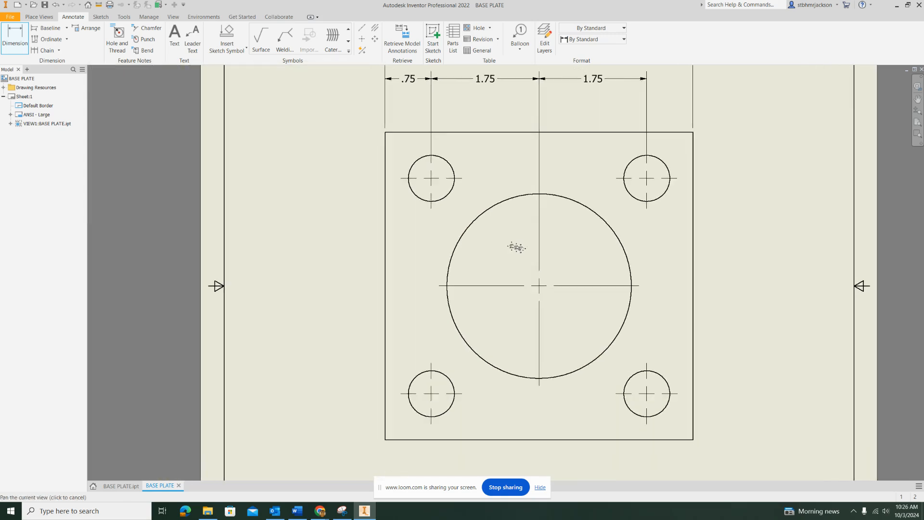
{"action": "scroll", "coordinate": [457, 255], "scroll_direction": "down", "scroll_amount": 3}
{"action": "scroll", "coordinate": [458, 254], "scroll_direction": "up", "scroll_amount": 5}
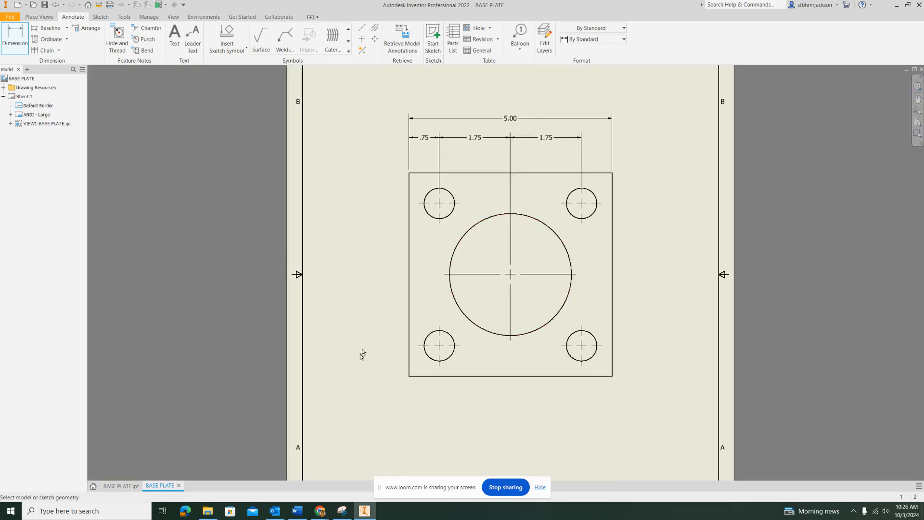
{"action": "left_click", "coordinate": [410, 173]}
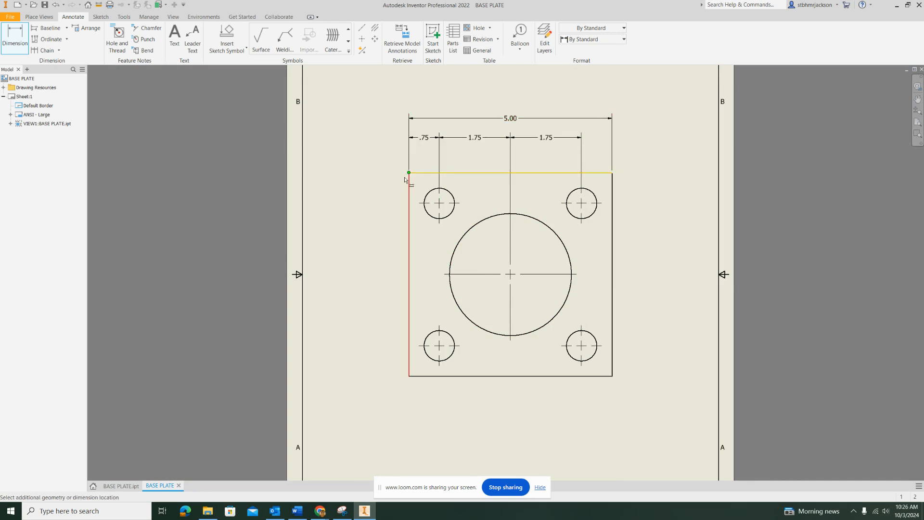
{"action": "left_click", "coordinate": [427, 199]}
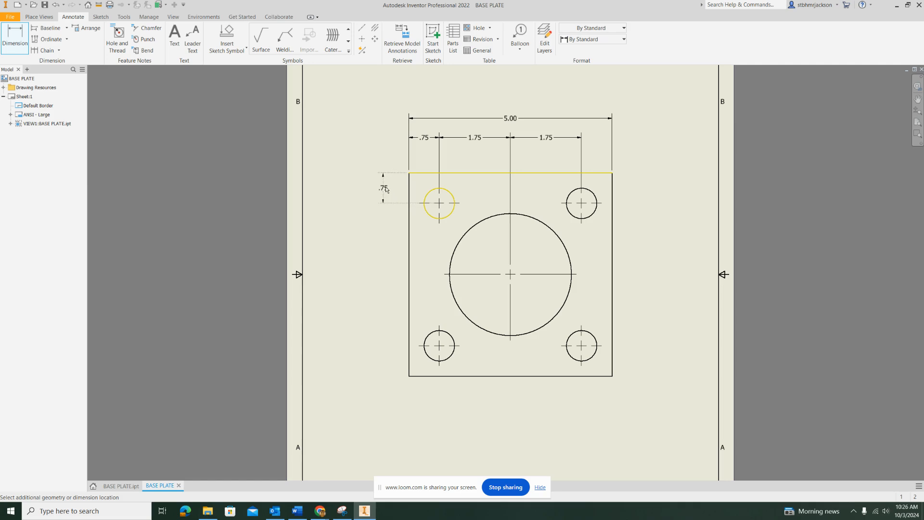
{"action": "left_click", "coordinate": [387, 192]}
{"action": "left_click", "coordinate": [314, 223]}
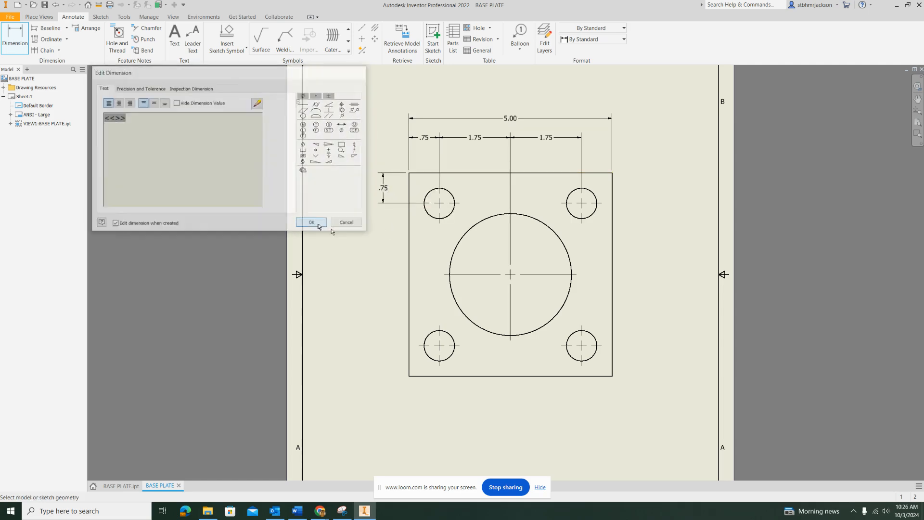
Dimension the vertical distance from the upper-left hole's center to the large central hole's center, in line with the top-edge dimension
{"action": "left_click", "coordinate": [429, 219]}
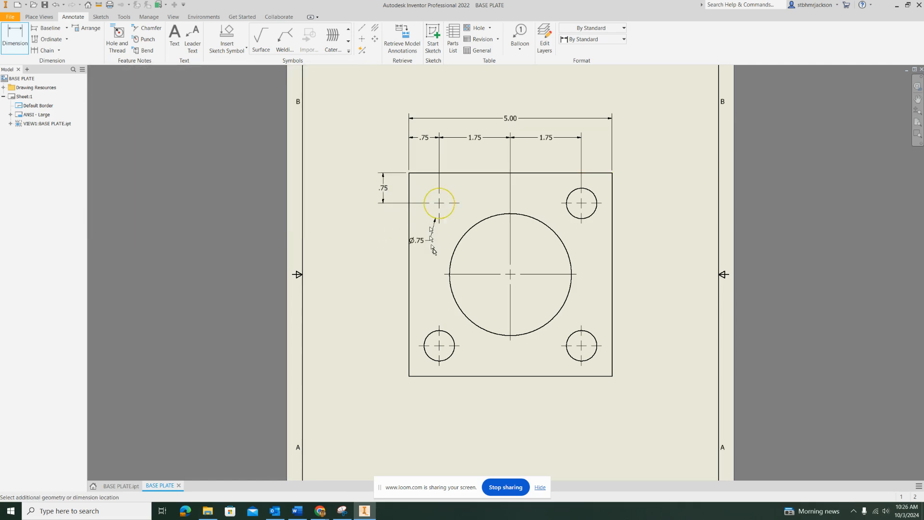
{"action": "left_click", "coordinate": [453, 255]}
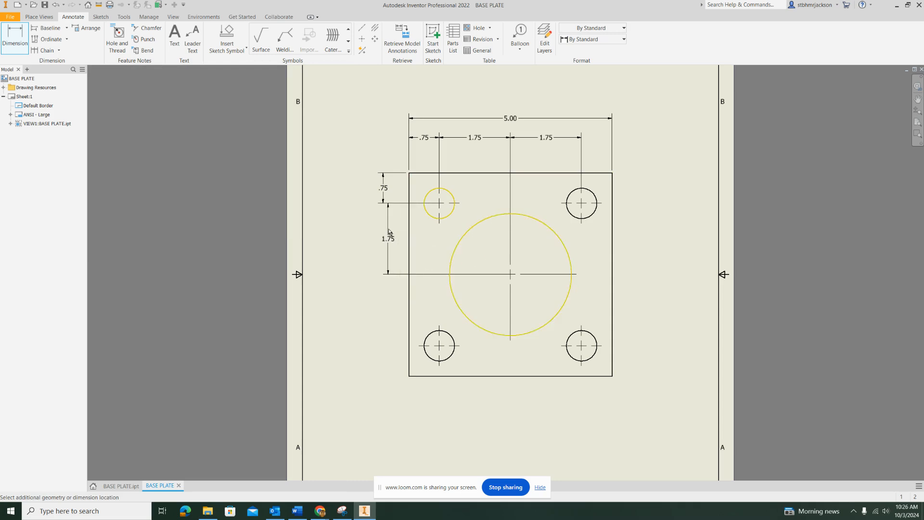
{"action": "left_click", "coordinate": [385, 220]}
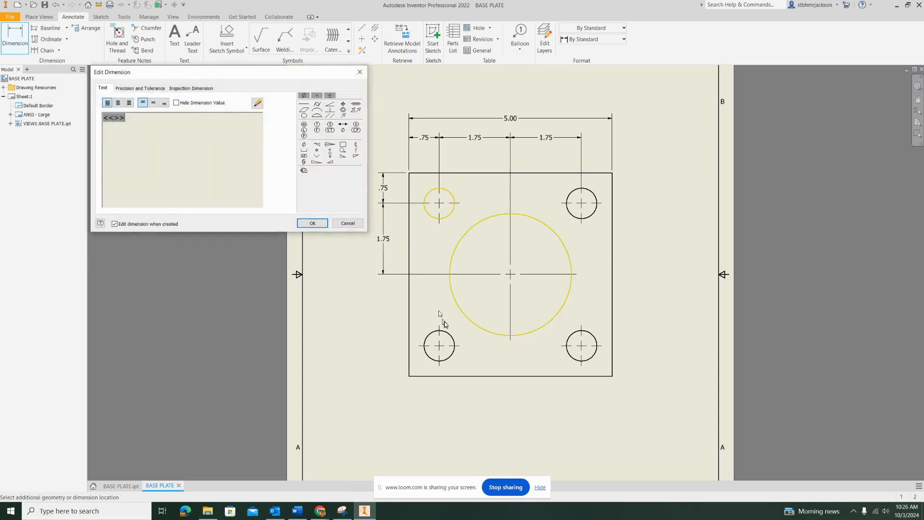
{"action": "left_click", "coordinate": [311, 224]}
Dimension the vertical distance from the large central hole's center to the lower-left hole's center, continuing the vertical dimension line
{"action": "left_click", "coordinate": [450, 269]}
{"action": "left_click", "coordinate": [428, 341]}
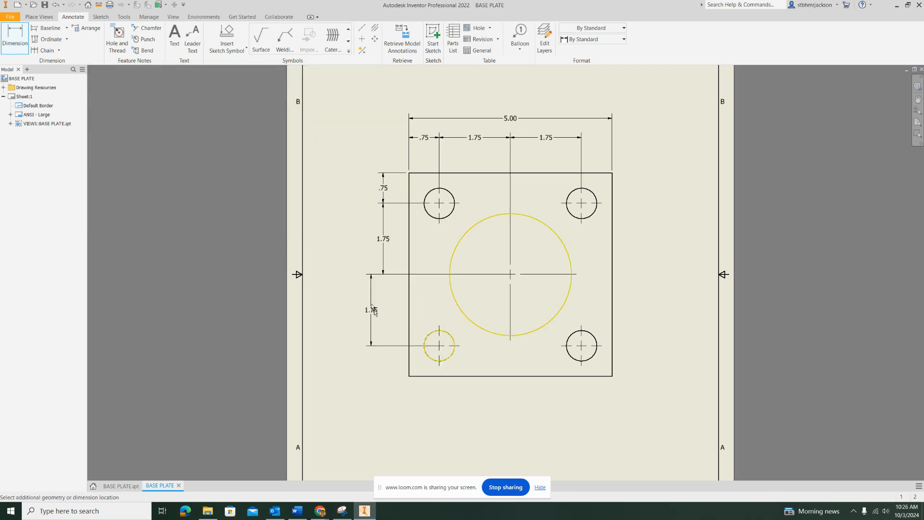
{"action": "left_click", "coordinate": [380, 275]}
{"action": "left_click", "coordinate": [311, 223]}
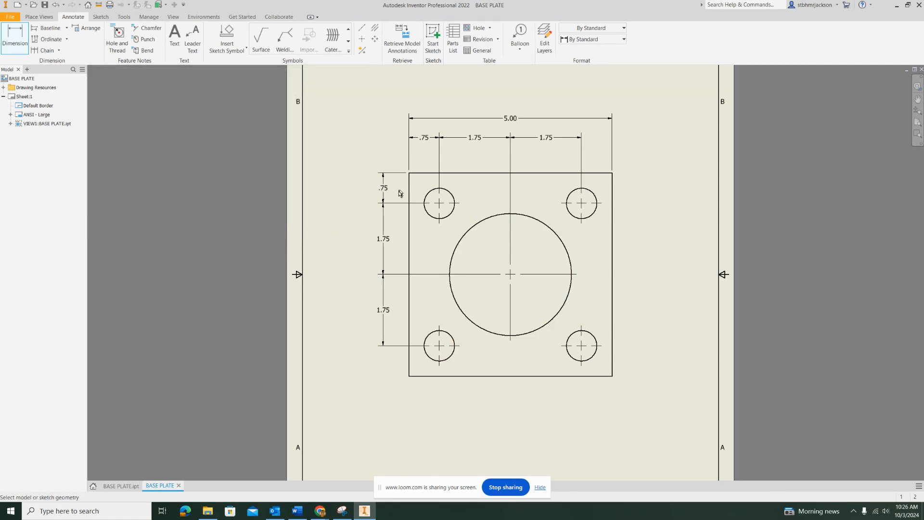
Dimension the plate's overall height along its left edge, placing it outside the existing vertical hole dimensions
{"action": "left_click", "coordinate": [408, 195]}
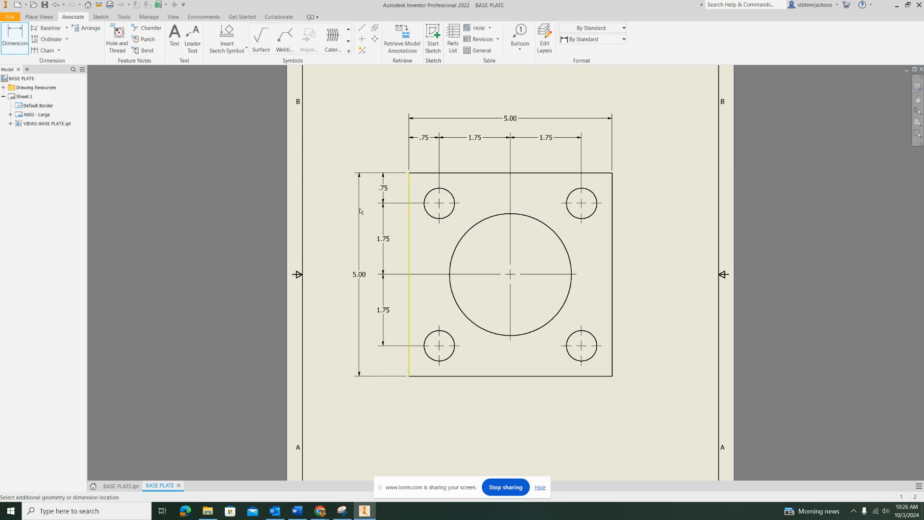
{"action": "left_click", "coordinate": [360, 219]}
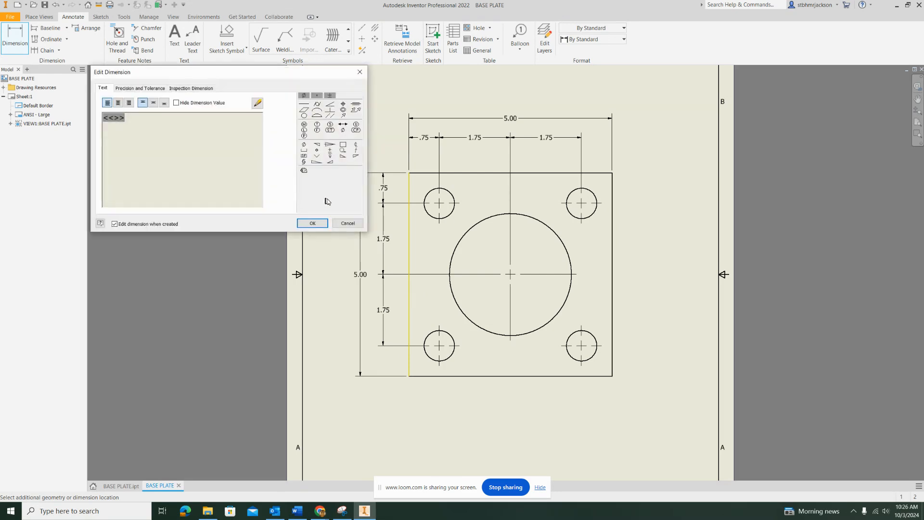
{"action": "left_click", "coordinate": [323, 223]}
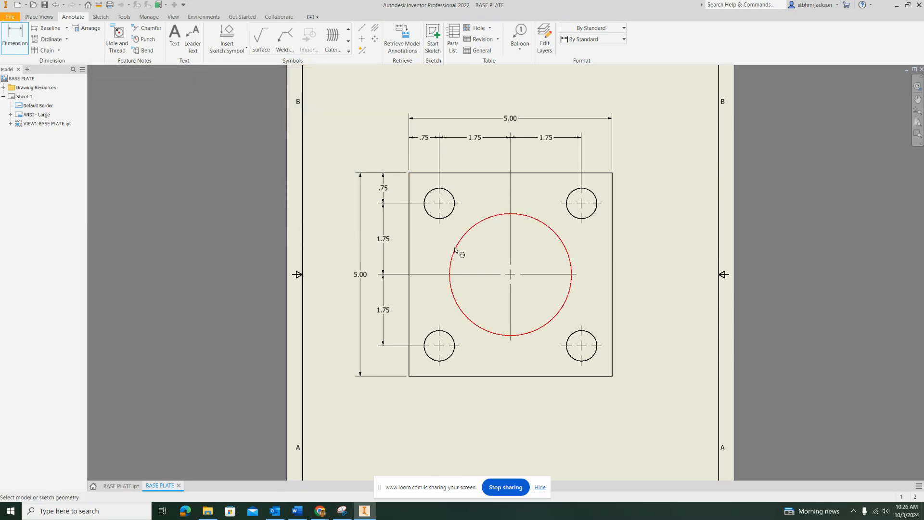
Add a diameter dimension to the upper-right small hole, with "4 HOLES" as a second line of its text
{"action": "middle_click_drag", "start_coordinate": [464, 253], "coordinate": [399, 214]}
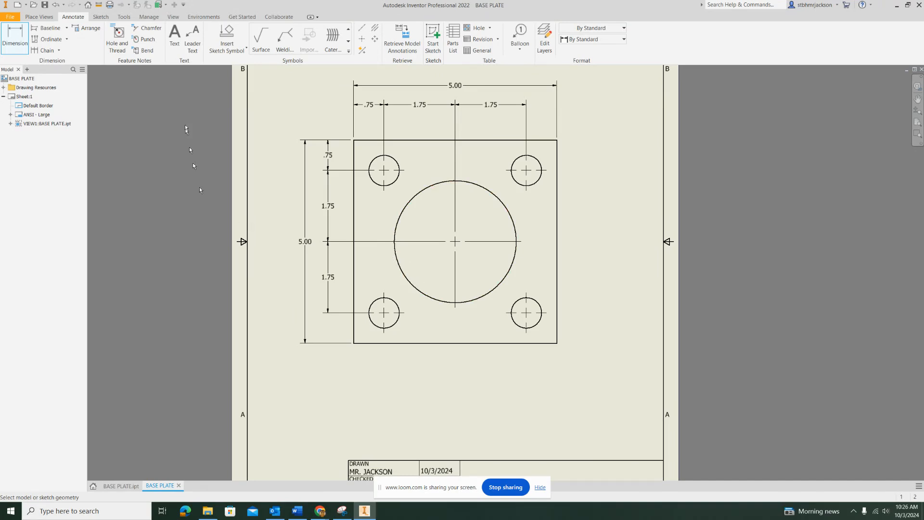
{"action": "left_click", "coordinate": [7, 53]}
{"action": "left_click", "coordinate": [20, 33]}
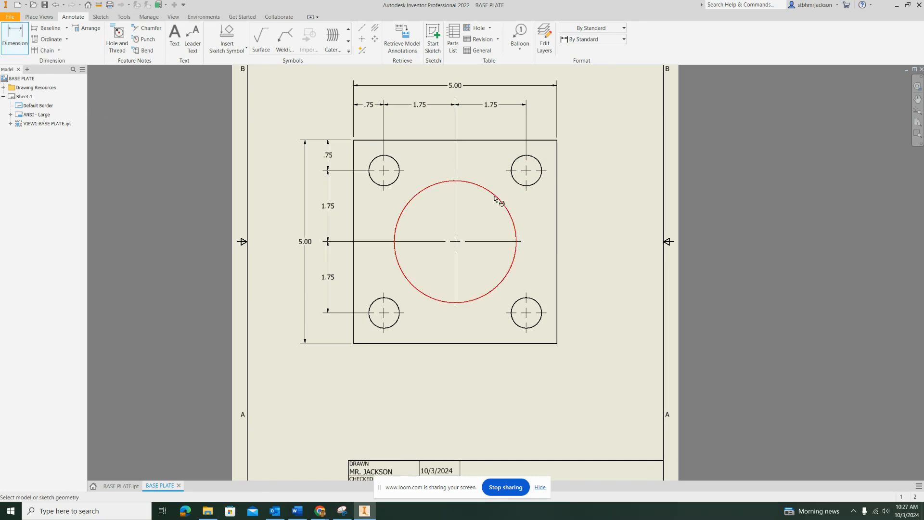
{"action": "left_click", "coordinate": [538, 164]}
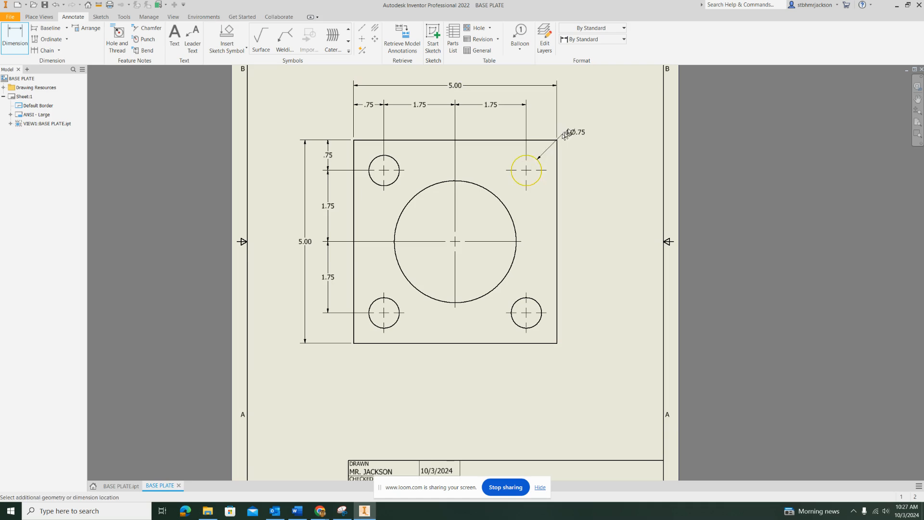
{"action": "scroll", "coordinate": [568, 113], "scroll_direction": "down", "scroll_amount": 2}
{"action": "scroll", "coordinate": [568, 113], "scroll_direction": "up", "scroll_amount": 6}
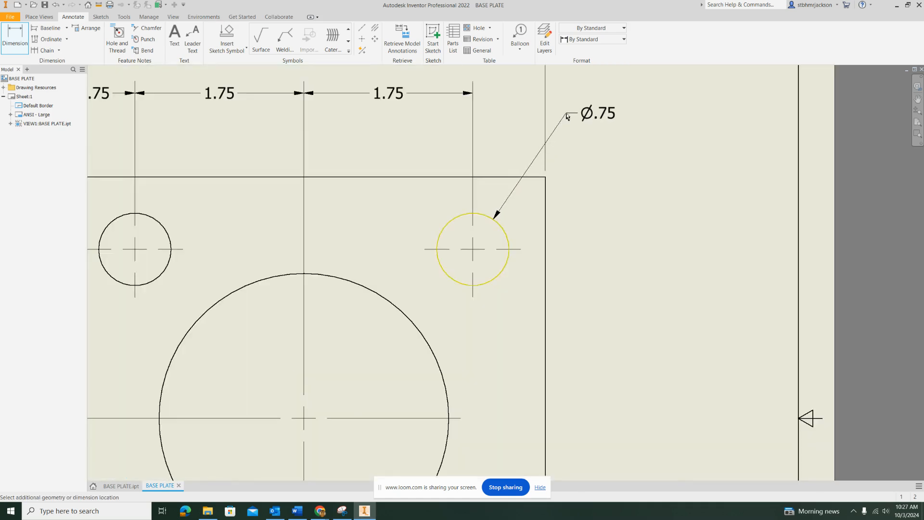
{"action": "left_click", "coordinate": [570, 113]}
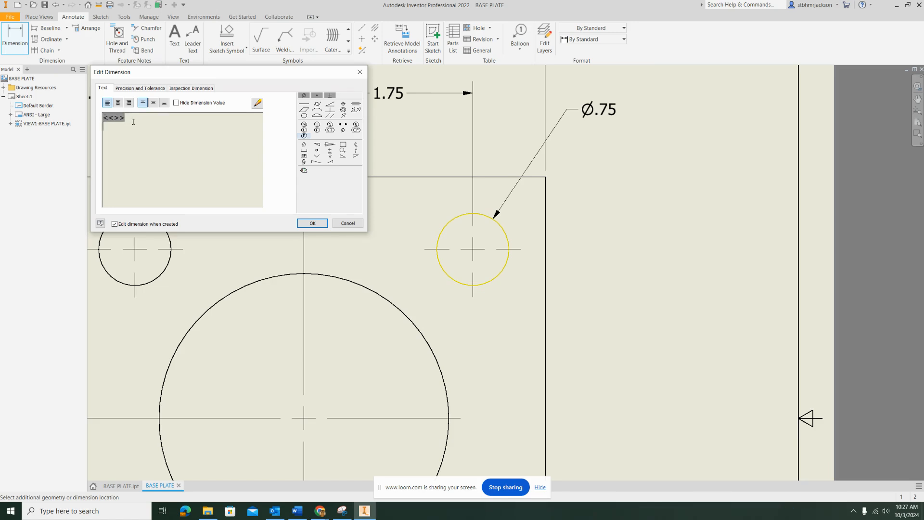
{"action": "key", "text": "Return"}
{"action": "type", "text": "4 HOLES"}
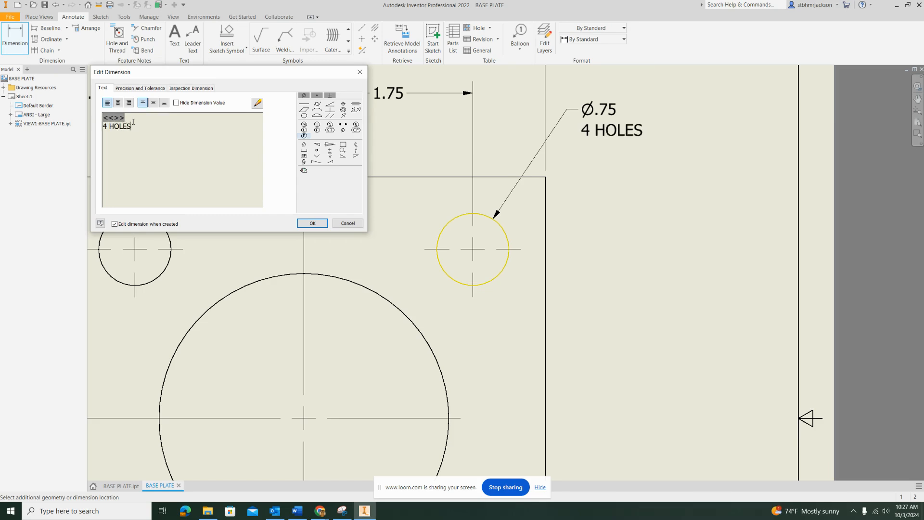
{"action": "left_click", "coordinate": [314, 224]}
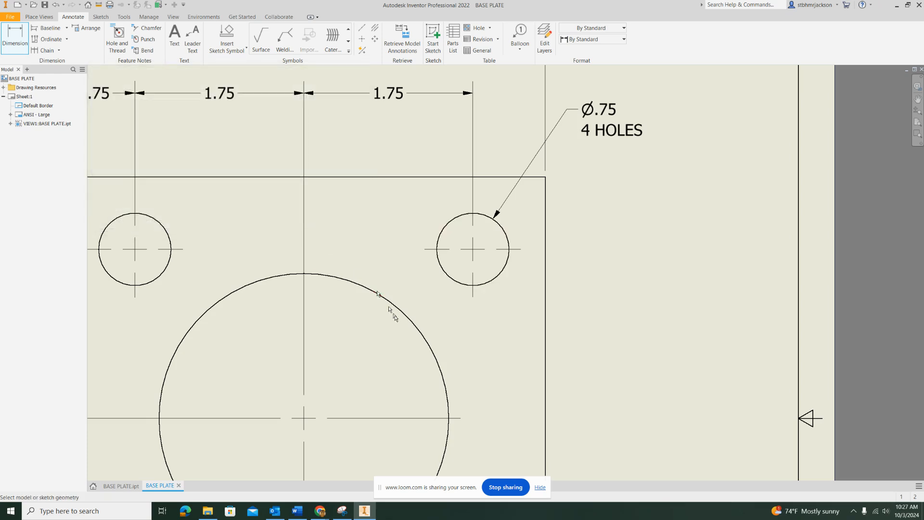
Dimension the large central hole's diameter, placing the leader text below the plate
{"action": "scroll", "coordinate": [392, 293], "scroll_direction": "up", "scroll_amount": 2}
{"action": "scroll", "coordinate": [390, 313], "scroll_direction": "down", "scroll_amount": 5}
{"action": "middle_click_drag", "start_coordinate": [384, 359], "coordinate": [416, 233]}
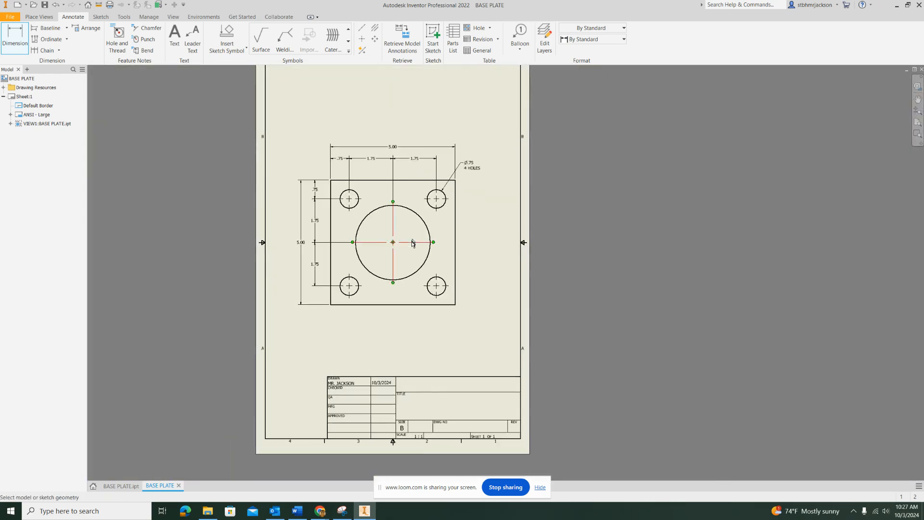
{"action": "left_click", "coordinate": [414, 279]}
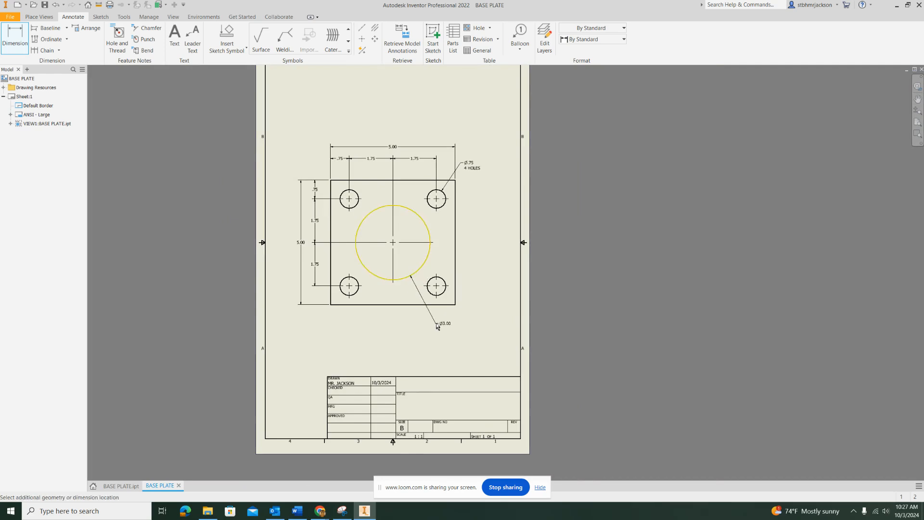
{"action": "left_click", "coordinate": [436, 325]}
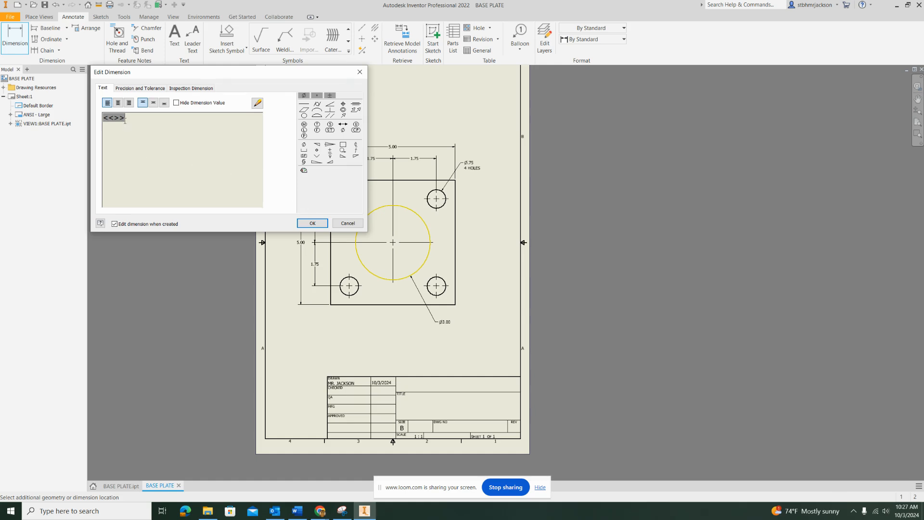
{"action": "left_click", "coordinate": [312, 223]}
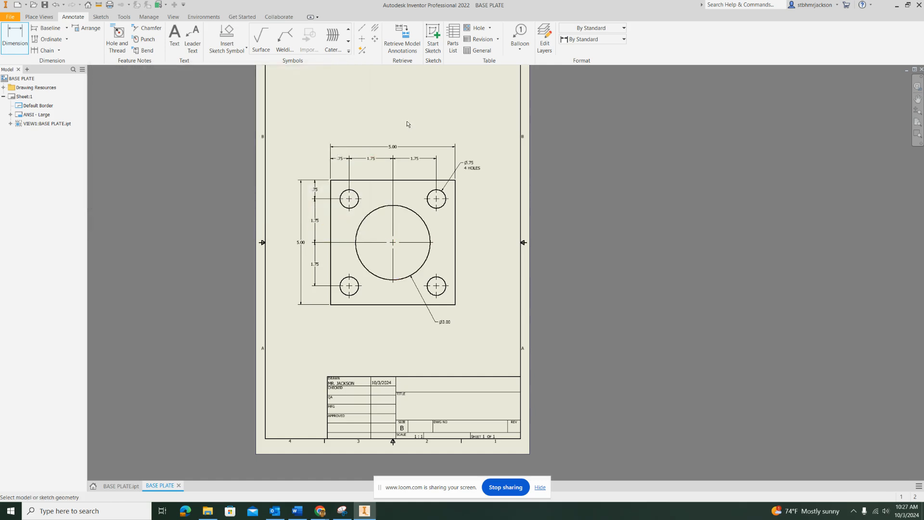
Create a projected isometric view from the plate's front view, placing it above and to the right of it
{"action": "middle_click_drag", "start_coordinate": [428, 232], "coordinate": [419, 297]}
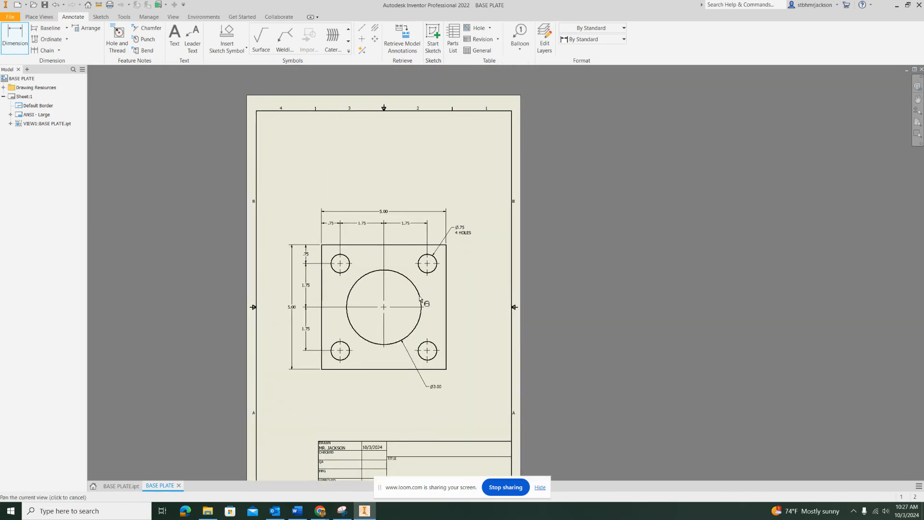
{"action": "left_click", "coordinate": [29, 42]}
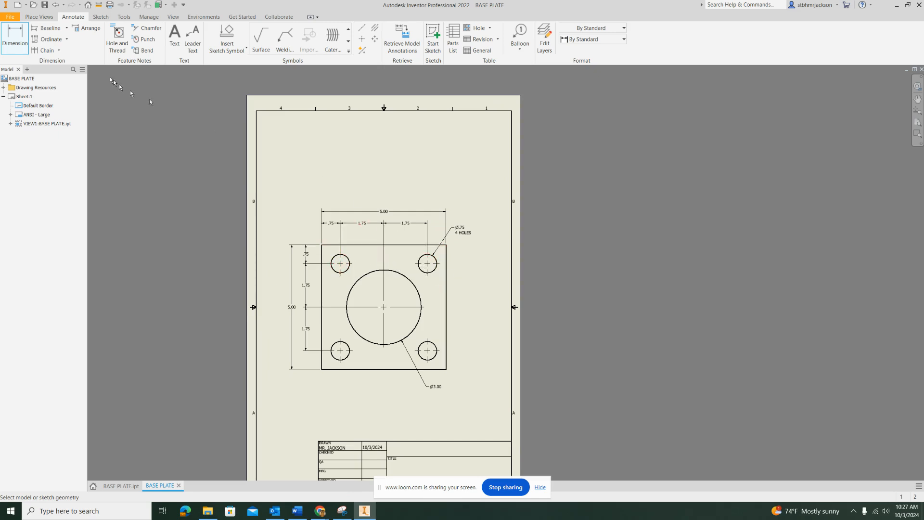
{"action": "left_click", "coordinate": [38, 18]}
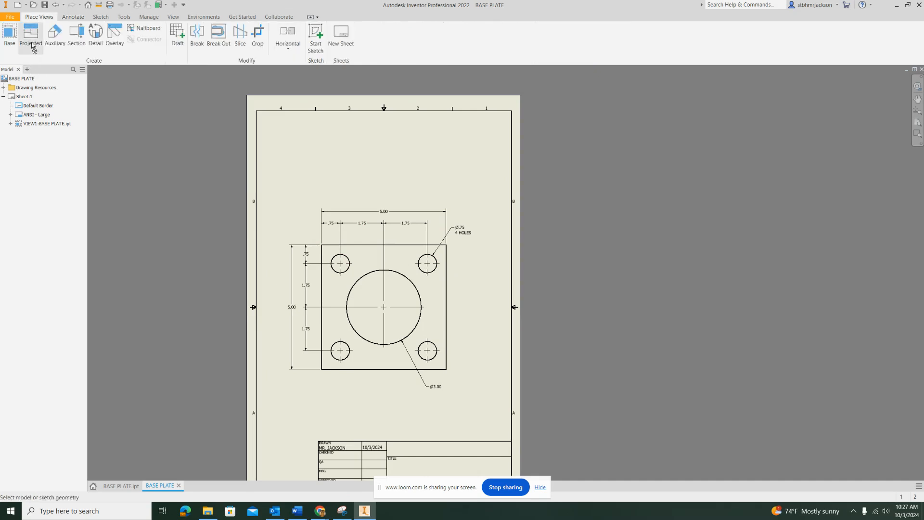
{"action": "left_click", "coordinate": [33, 35]}
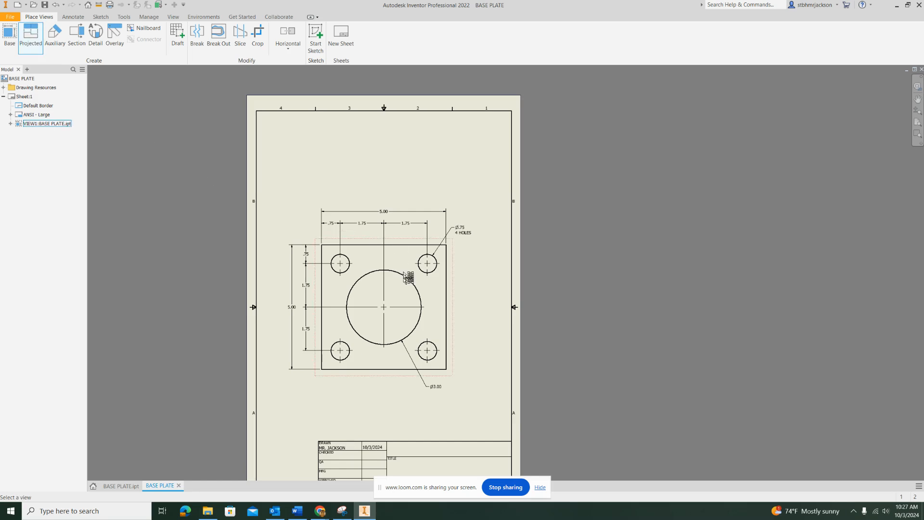
{"action": "left_click", "coordinate": [399, 288]}
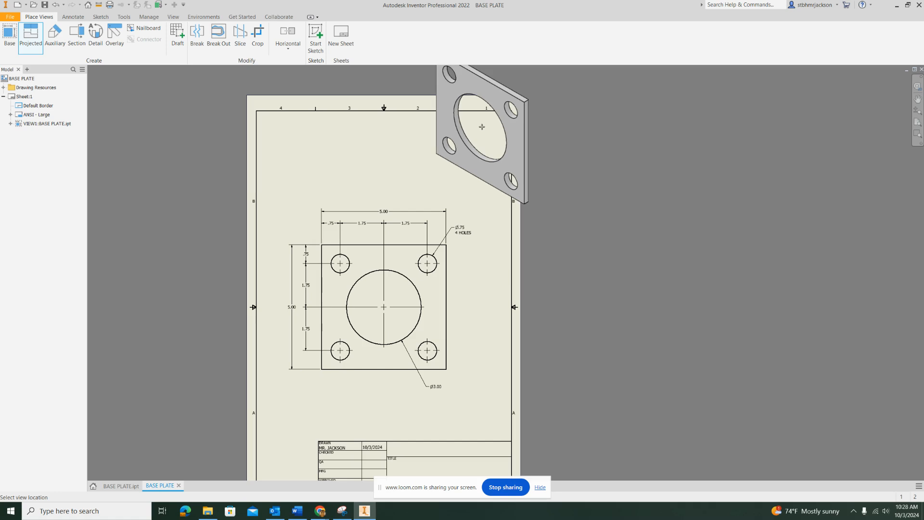
{"action": "left_click", "coordinate": [482, 126]}
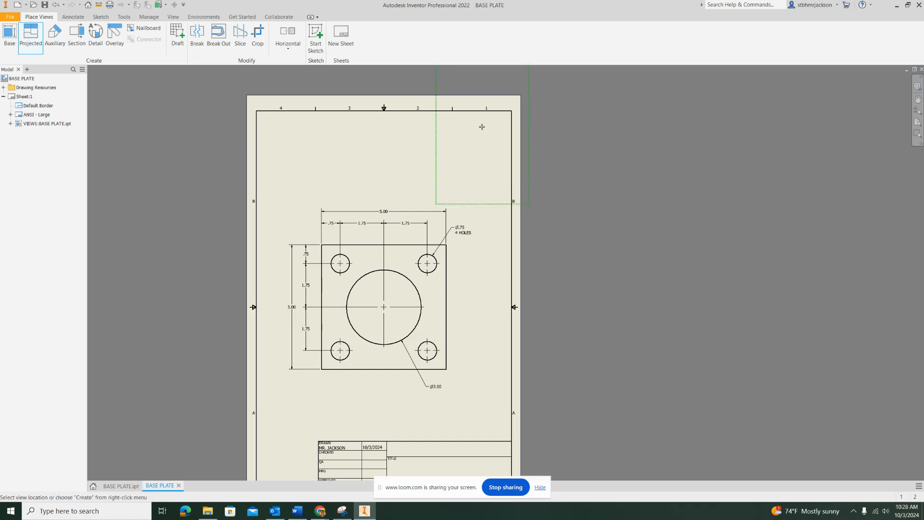
{"action": "right_click", "coordinate": [483, 128]}
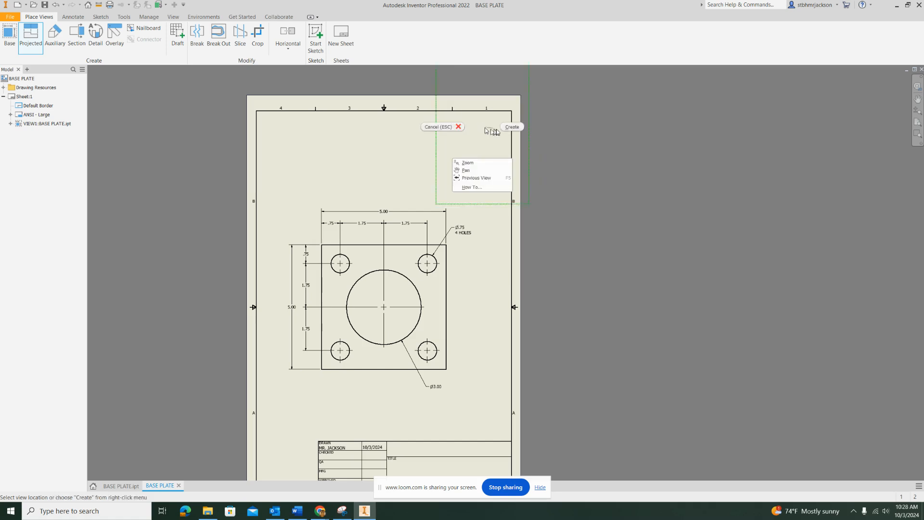
{"action": "left_click", "coordinate": [512, 127]}
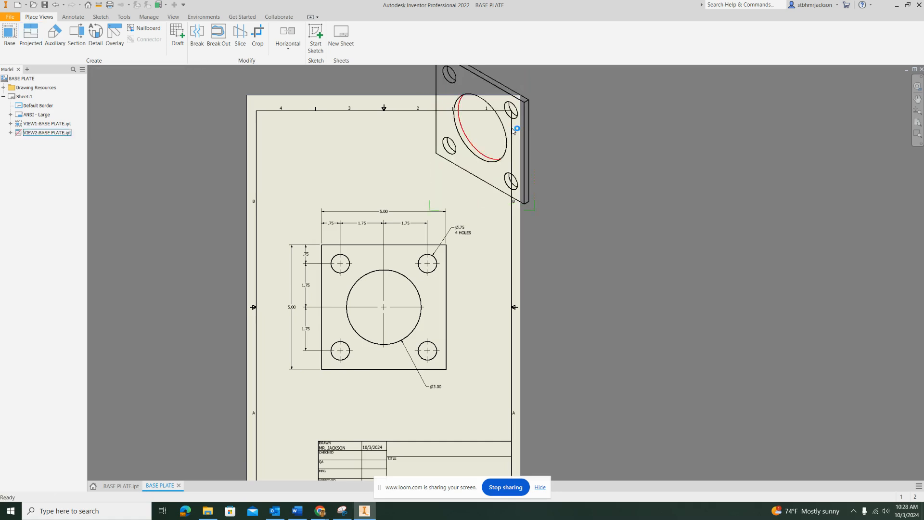
Set the isometric view to 1/2 scale with shaded style and move it inside the sheet border
{"action": "double_click", "coordinate": [442, 178]}
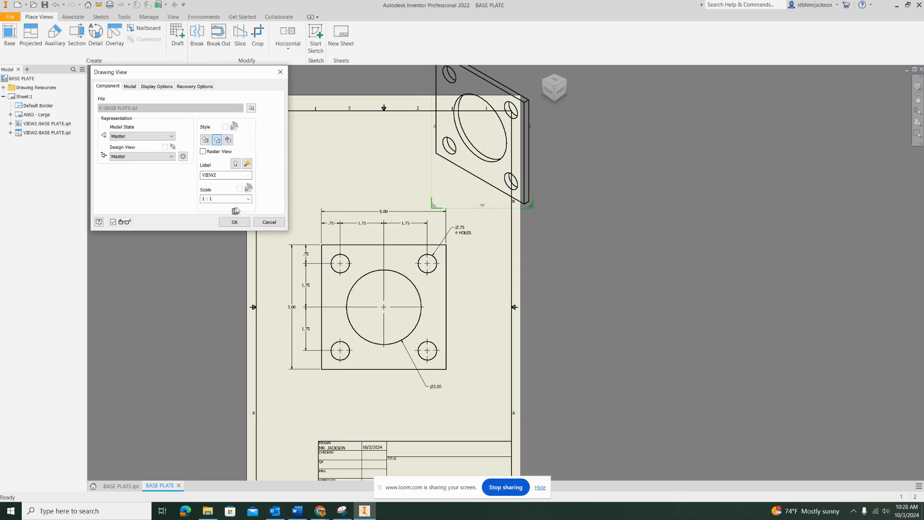
{"action": "left_click", "coordinate": [249, 199]}
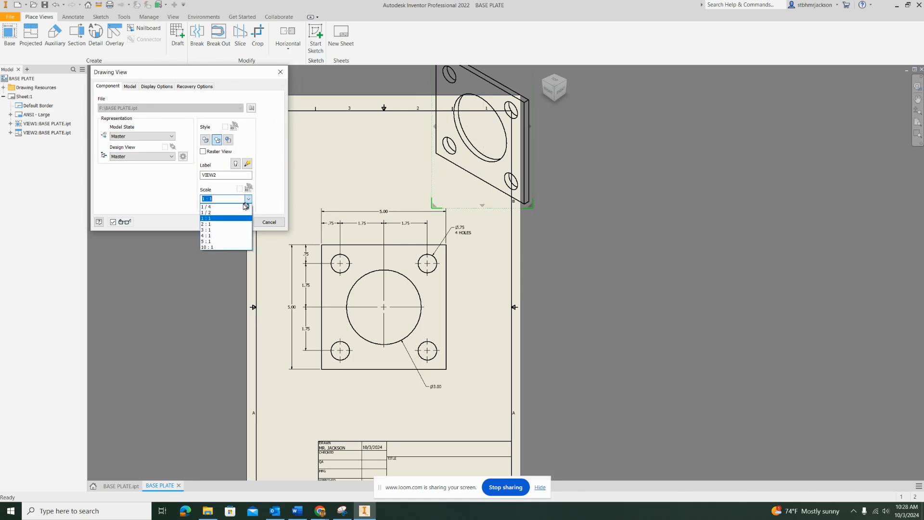
{"action": "left_click", "coordinate": [233, 212]}
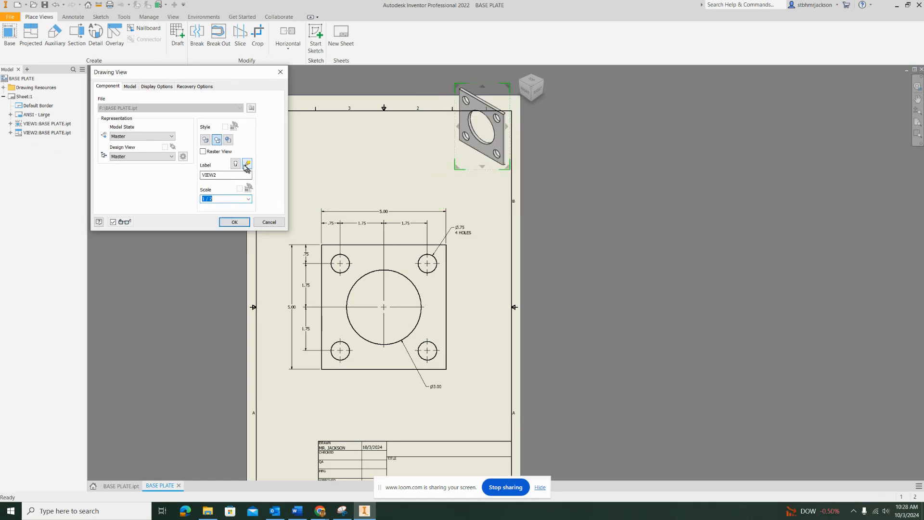
{"action": "left_click", "coordinate": [229, 141]}
{"action": "left_click", "coordinate": [235, 222]}
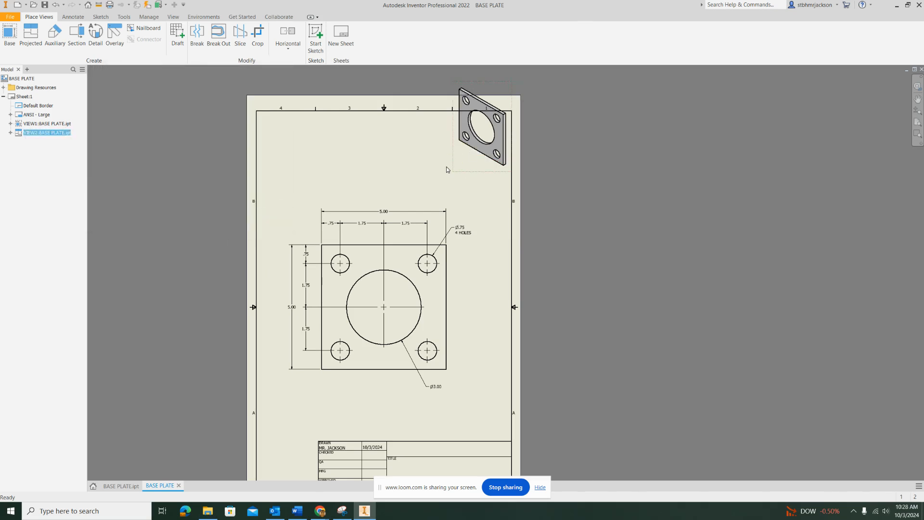
{"action": "mouse_move", "coordinate": [453, 167]}
{"action": "left_mouse_down"}
{"action": "mouse_move", "coordinate": [444, 189]}
{"action": "mouse_move", "coordinate": [471, 195]}
{"action": "left_mouse_up"}
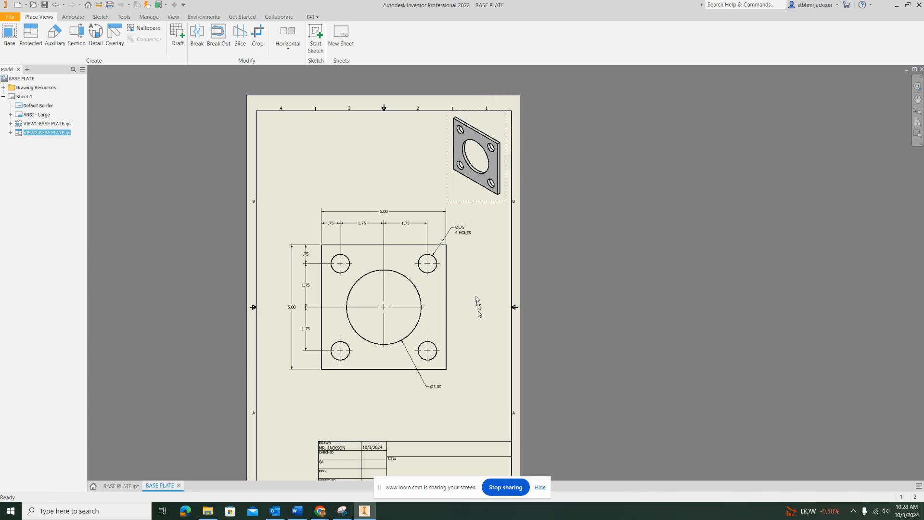
Add the two-line text "NOTE: MATERIAL THICKNESS= 0.25 INCHES" just above the title block
{"action": "mouse_move", "coordinate": [477, 318]}
{"action": "middle_mouse_down"}
{"action": "mouse_move", "coordinate": [475, 260]}
{"action": "mouse_move", "coordinate": [487, 200]}
{"action": "mouse_move", "coordinate": [536, 174]}
{"action": "middle_mouse_up"}
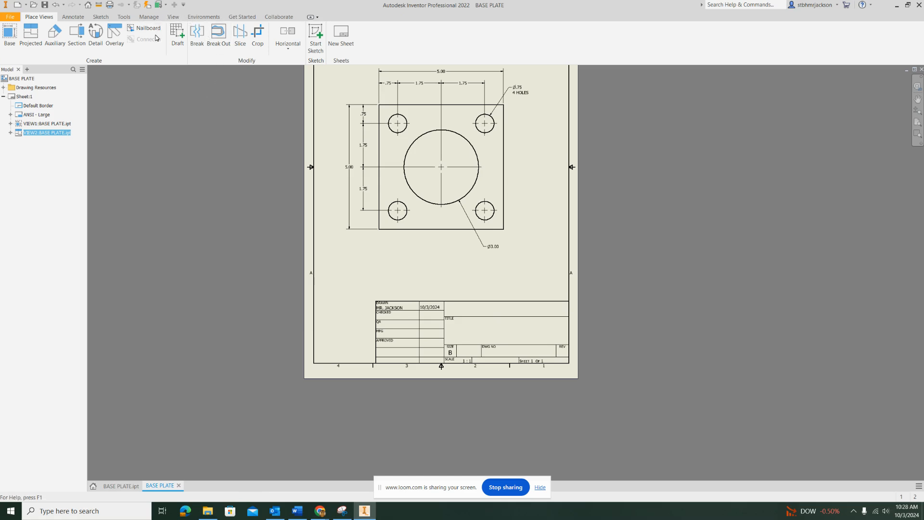
{"action": "left_click", "coordinate": [77, 16]}
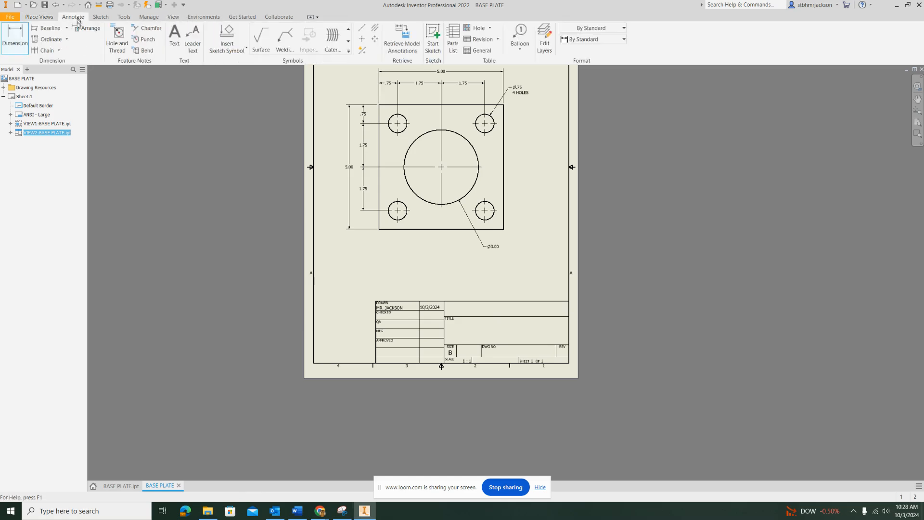
{"action": "left_click", "coordinate": [175, 39]}
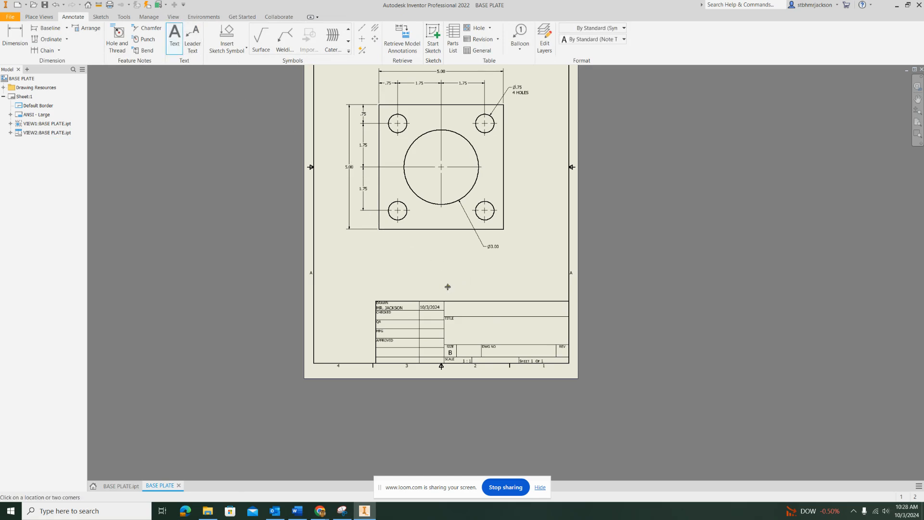
{"action": "left_click_drag", "start_coordinate": [449, 285], "coordinate": [563, 300]}
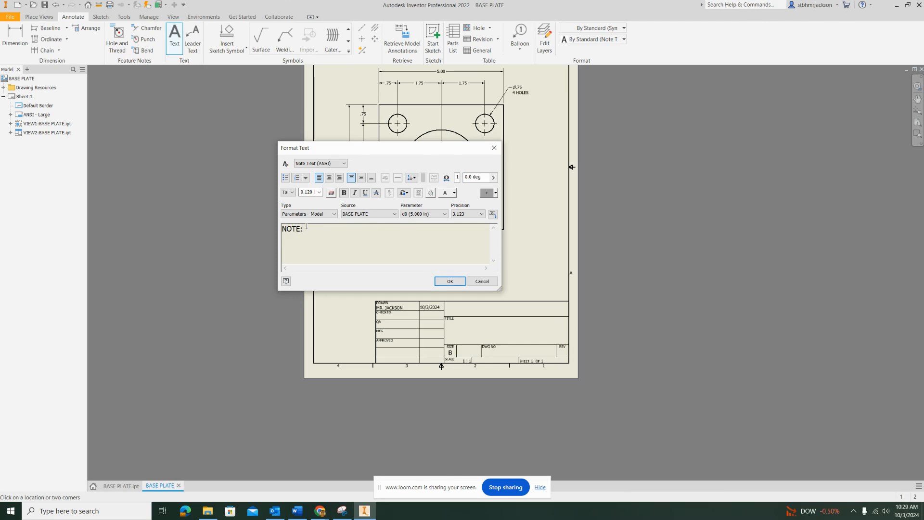
{"action": "type", "text": "TERIAL THICKNESS= 0.25 INCHES"}
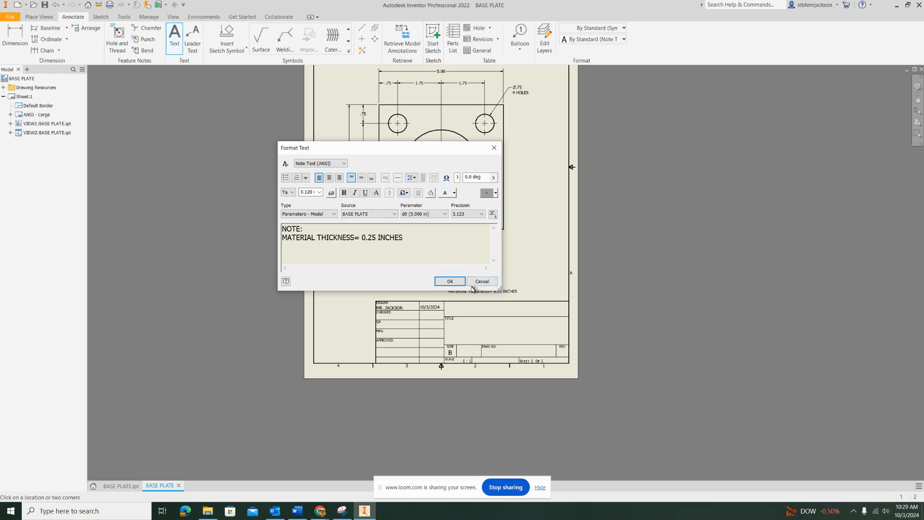
{"action": "left_click", "coordinate": [450, 282]}
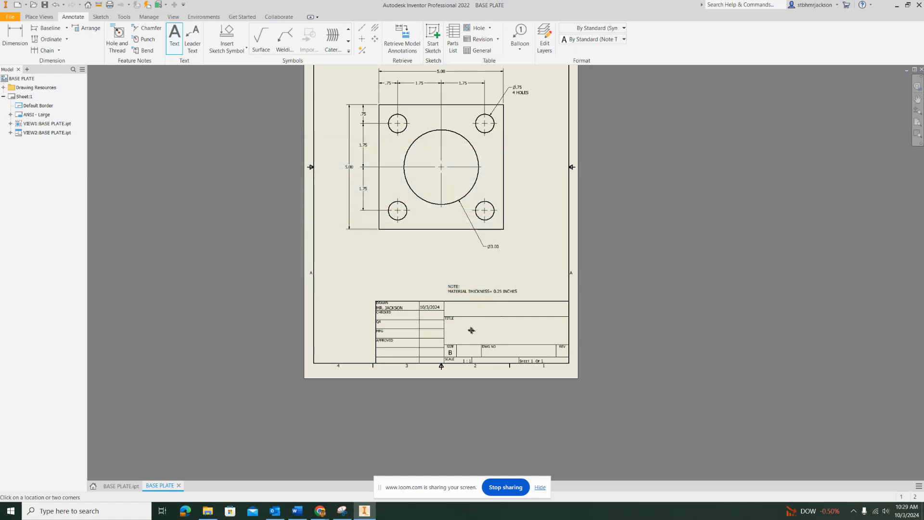
Add the two-line text "STOCKBRIDGE HIGH SCHOOL / INTRO TO DRAFTING AND DESIGN" in the title block's empty cell above TITLE, centred horizontally and vertically
{"action": "scroll", "coordinate": [514, 347], "scroll_direction": "down", "scroll_amount": 2}
{"action": "scroll", "coordinate": [514, 347], "scroll_direction": "up", "scroll_amount": 6}
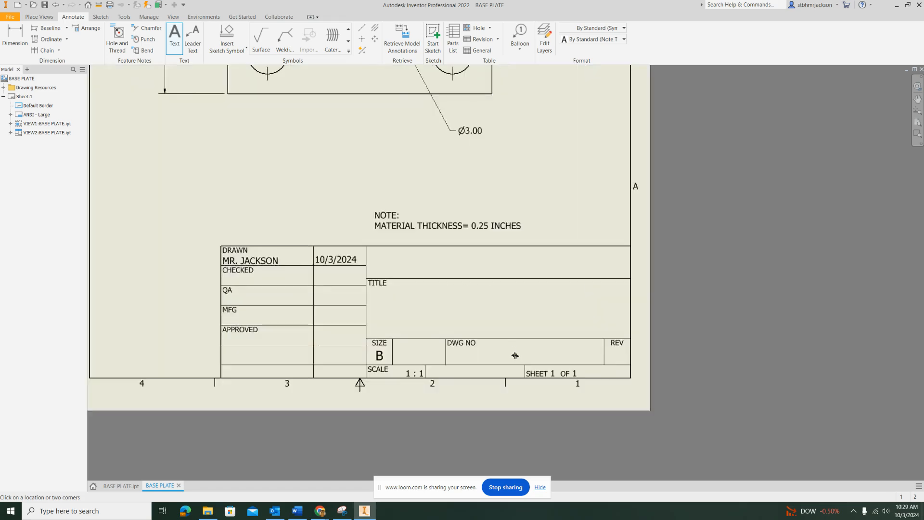
{"action": "middle_click_drag", "start_coordinate": [514, 347], "coordinate": [471, 345]}
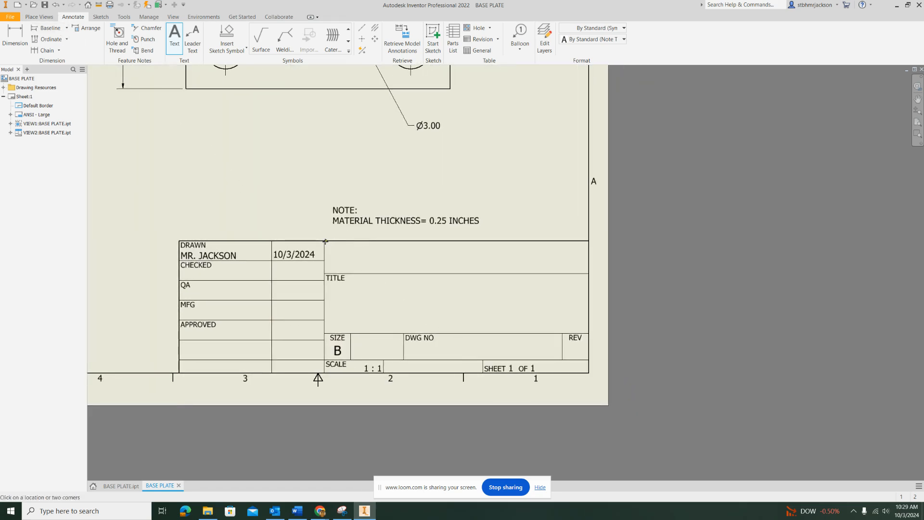
{"action": "left_click_drag", "start_coordinate": [324, 241], "coordinate": [589, 276]}
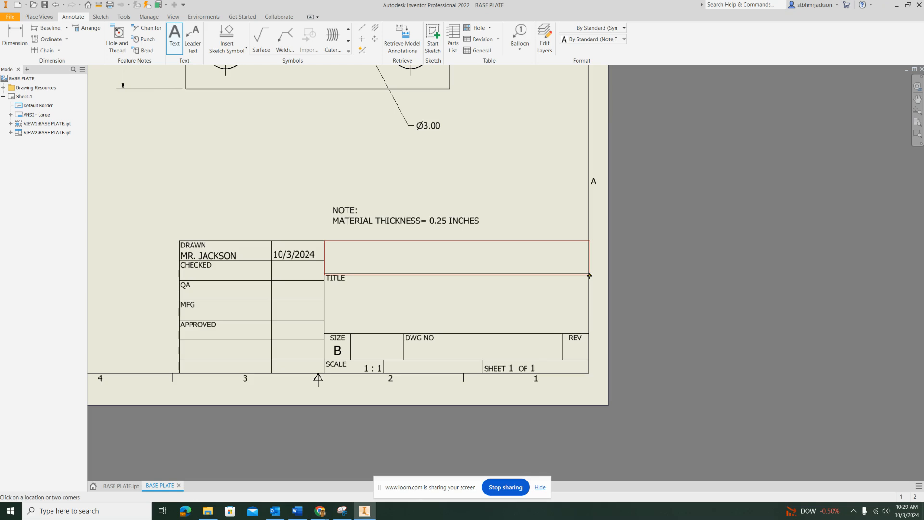
{"action": "left_click_drag", "start_coordinate": [590, 276], "coordinate": [589, 276]}
{"action": "left_click", "coordinate": [330, 177]}
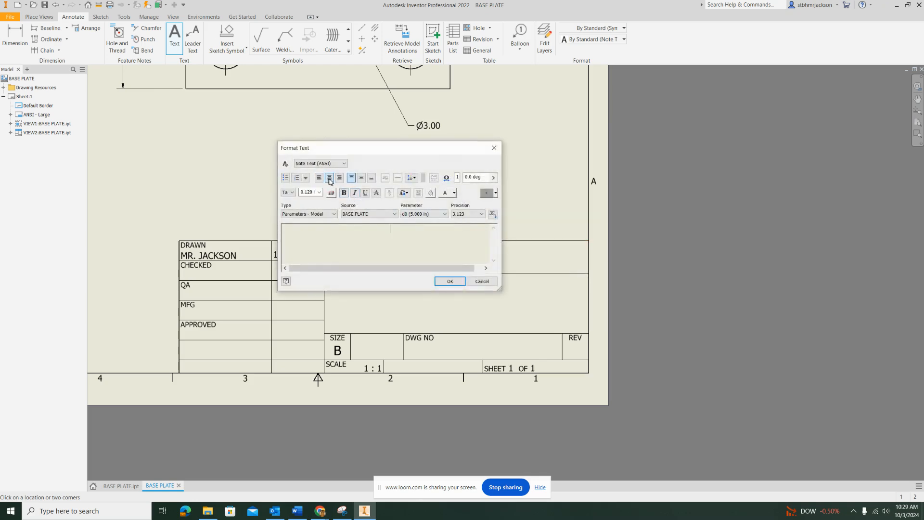
{"action": "left_click", "coordinate": [361, 178]}
{"action": "type", "text": "STOCKBR"}
{"action": "type", "text": "IG"}
{"action": "type", "text": "DGE HI"}
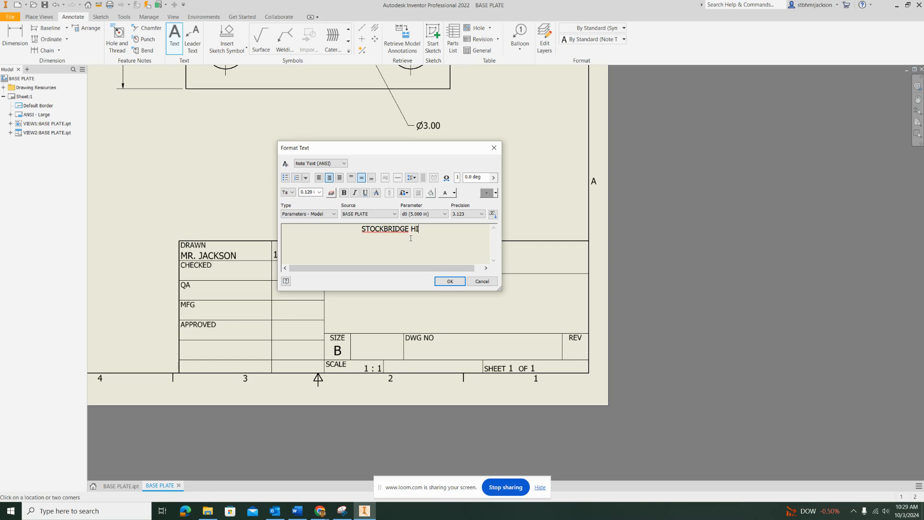
{"action": "type", "text": "SGH SC"}
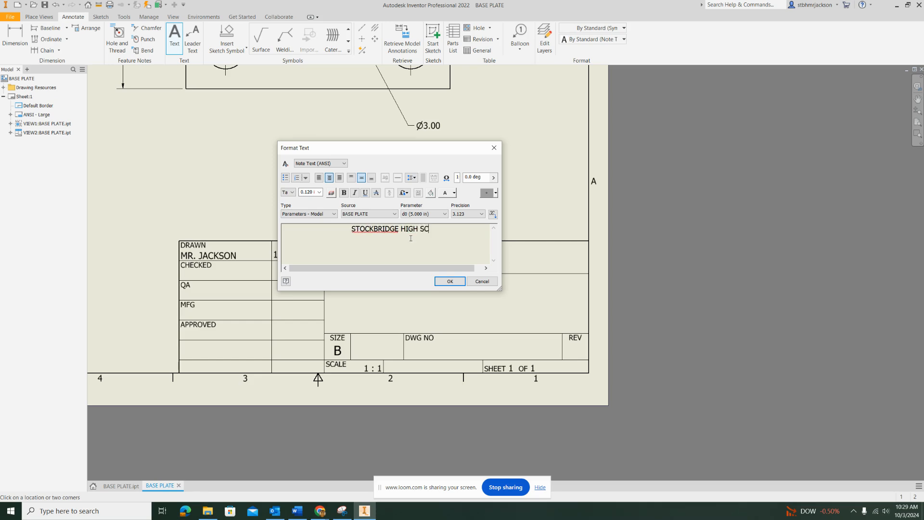
{"action": "type", "text": "HOOL"}
{"action": "type", "text": "INTRO TO DR"}
{"action": "type", "text": "AFTING AND D"}
{"action": "type", "text": "ESIGN"}
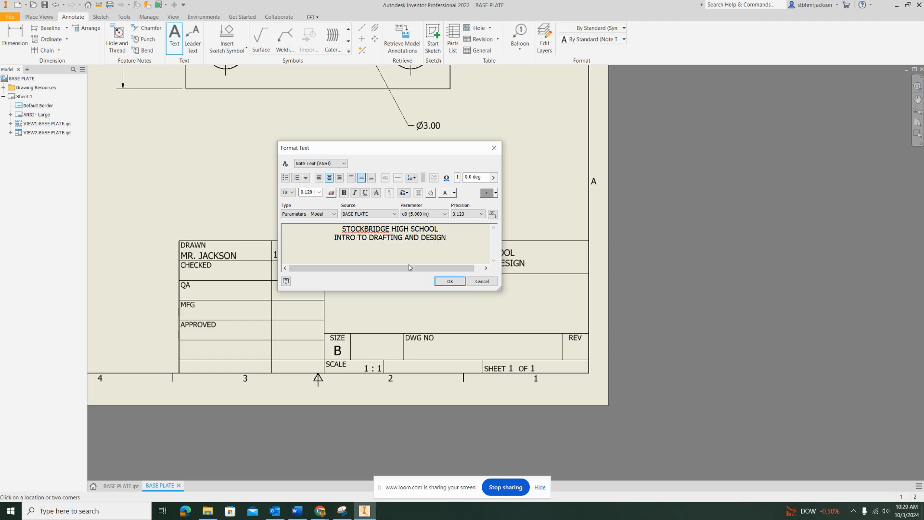
{"action": "left_click", "coordinate": [450, 281]}
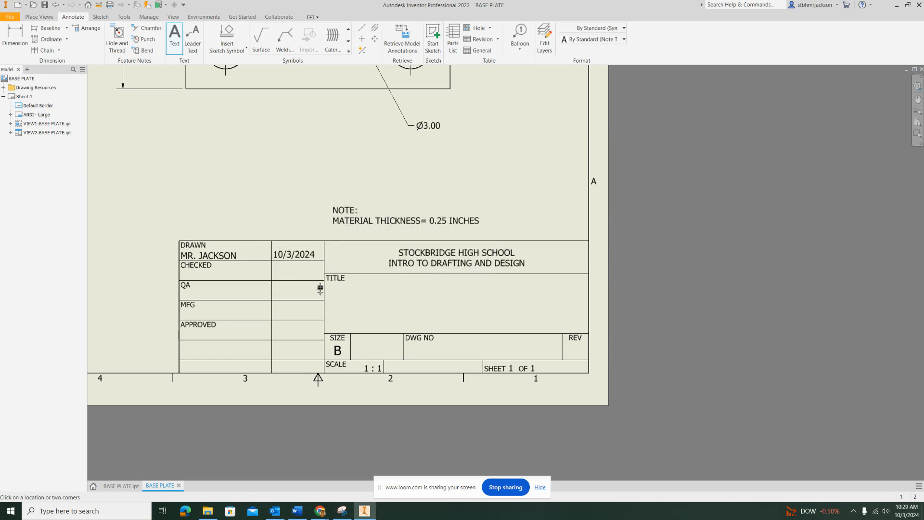
Place the text "BASE PLATE" across the title block's TITLE cell, centred horizontally and vertically
{"action": "left_click_drag", "start_coordinate": [325, 275], "coordinate": [589, 334]}
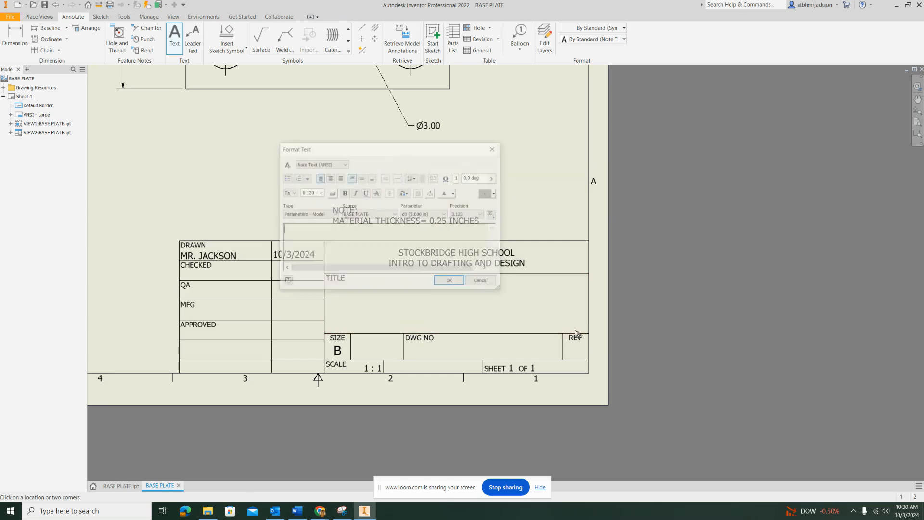
{"action": "left_click", "coordinate": [330, 178]}
{"action": "left_click", "coordinate": [361, 178]}
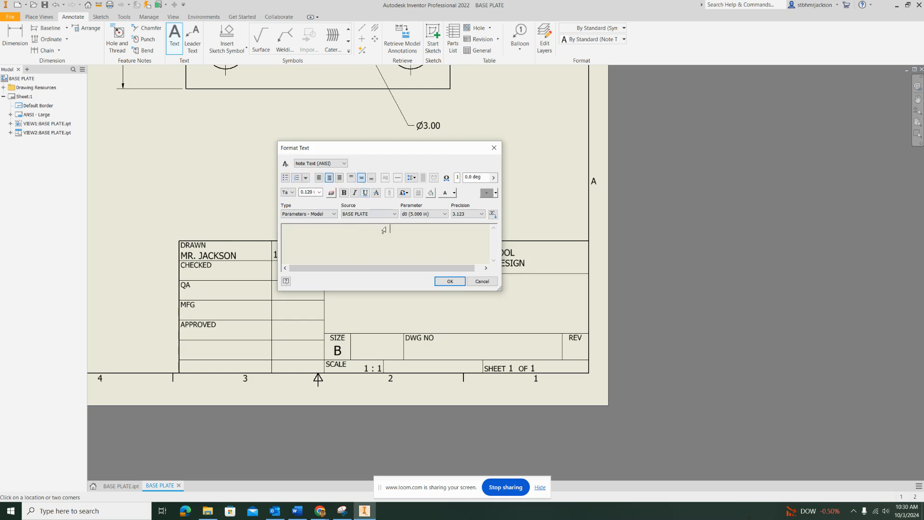
{"action": "type", "text": "BASE PLATE"}
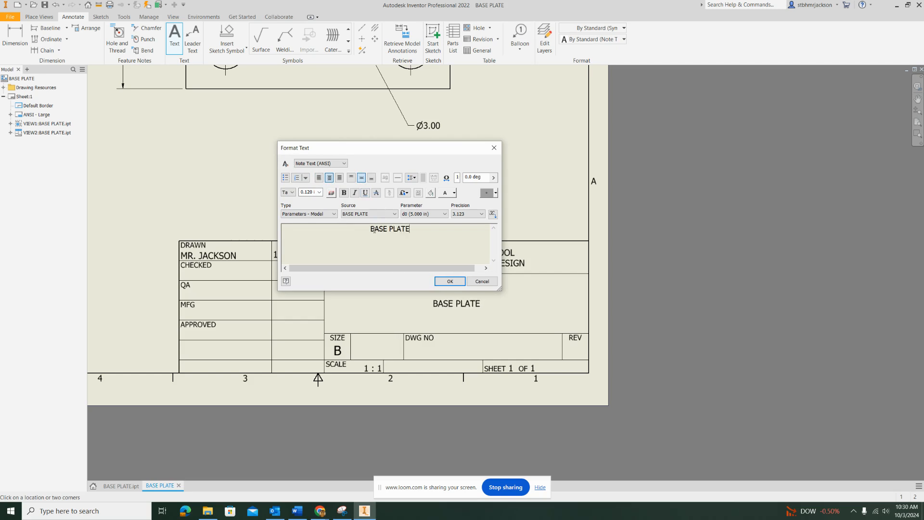
Format the "BASE PLATE" title text as bold with a 0.240 in text height
{"action": "left_click_drag", "start_coordinate": [413, 231], "coordinate": [326, 235]}
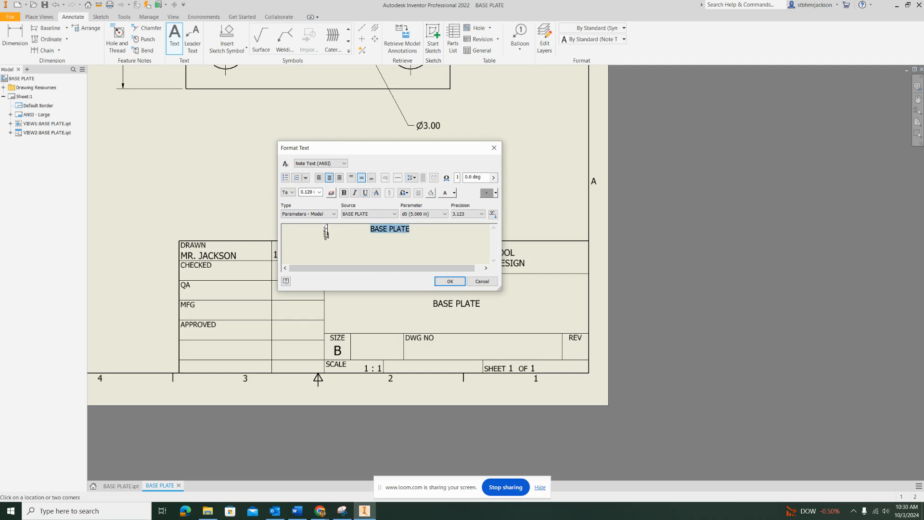
{"action": "left_click", "coordinate": [319, 192]}
{"action": "left_click", "coordinate": [315, 217]}
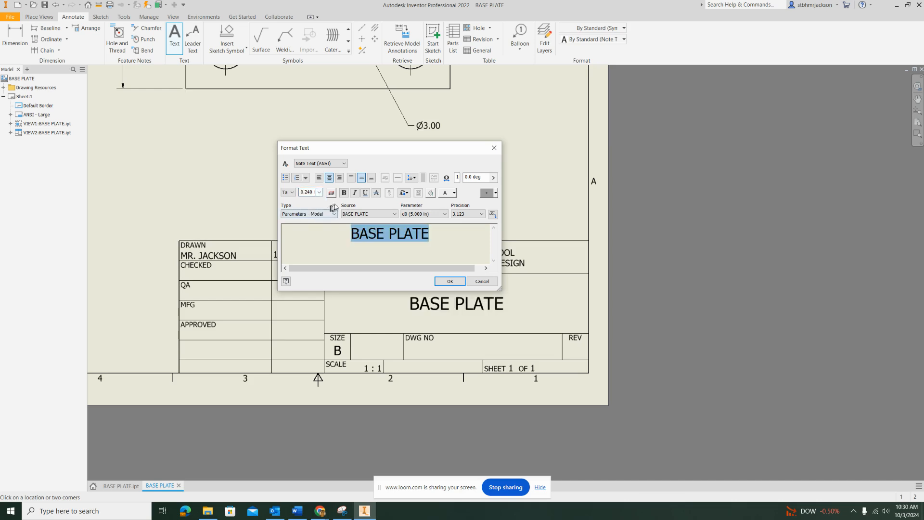
{"action": "left_click", "coordinate": [343, 193]}
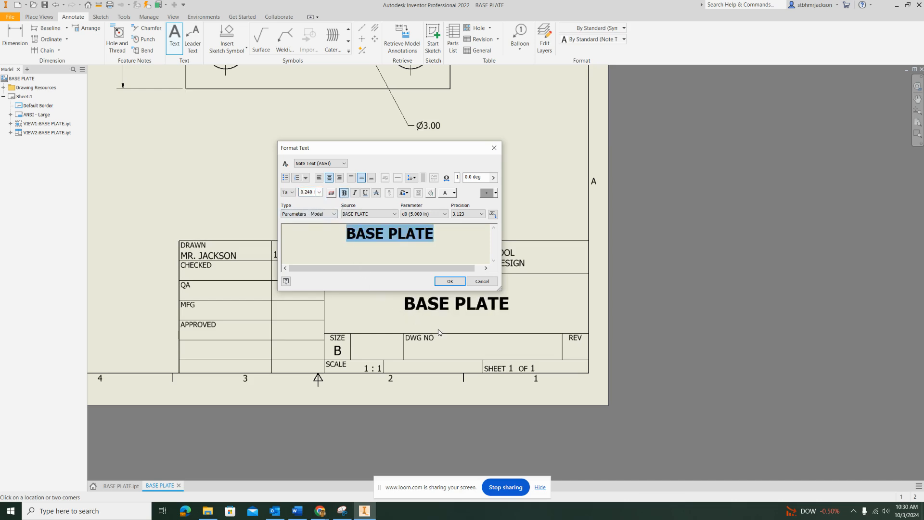
{"action": "left_click", "coordinate": [452, 281]}
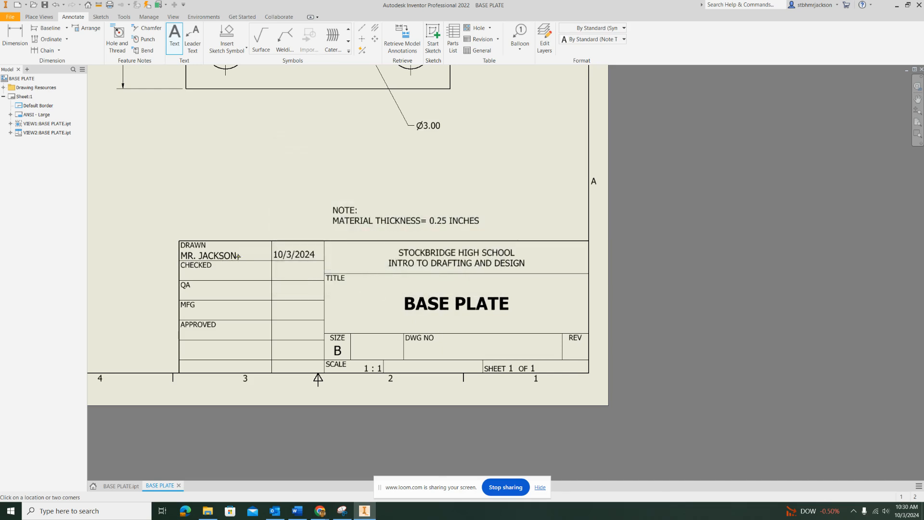
Check the author field in the summary section of the drawing's iProperties
{"action": "left_click", "coordinate": [17, 5]}
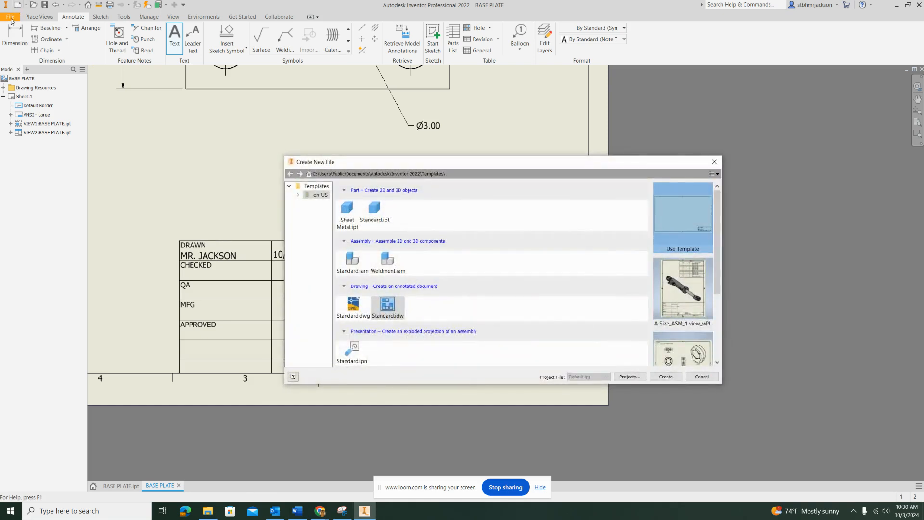
{"action": "left_click", "coordinate": [714, 162]}
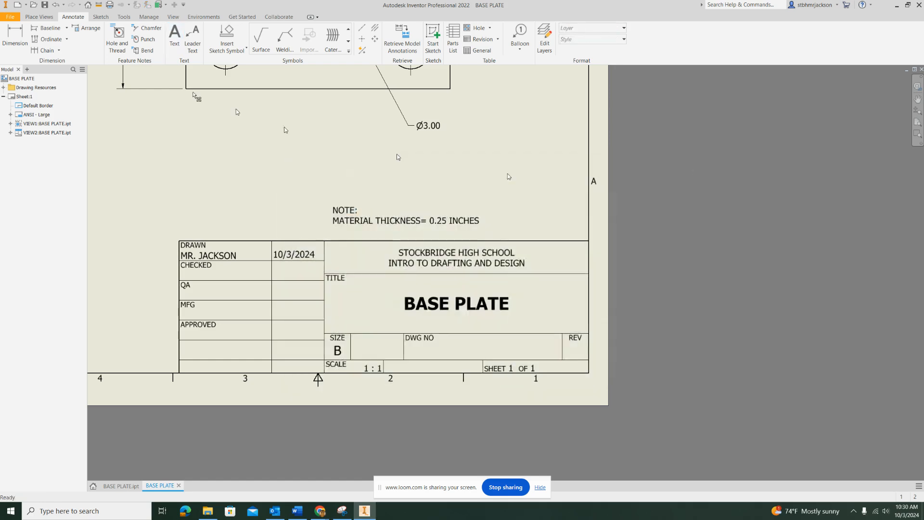
{"action": "left_click", "coordinate": [11, 17]}
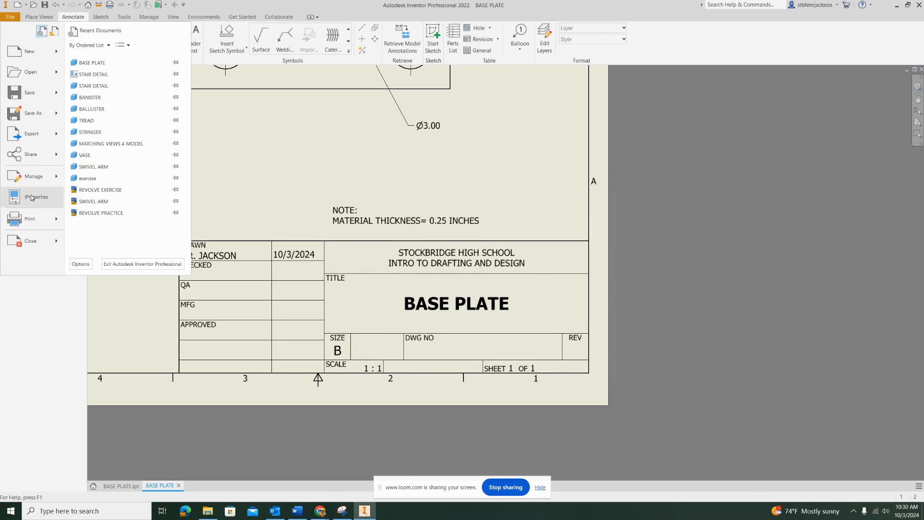
{"action": "left_click", "coordinate": [32, 197]}
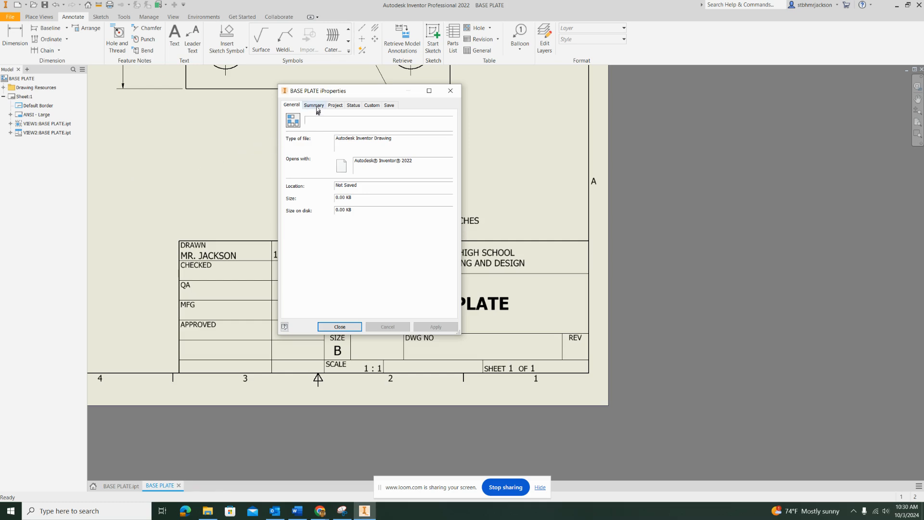
{"action": "left_click", "coordinate": [316, 106]}
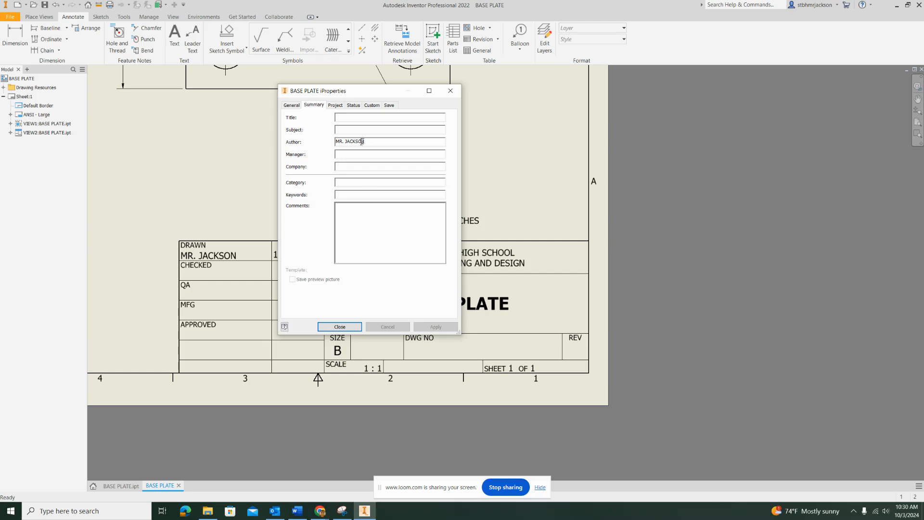
{"action": "left_click", "coordinate": [341, 327]}
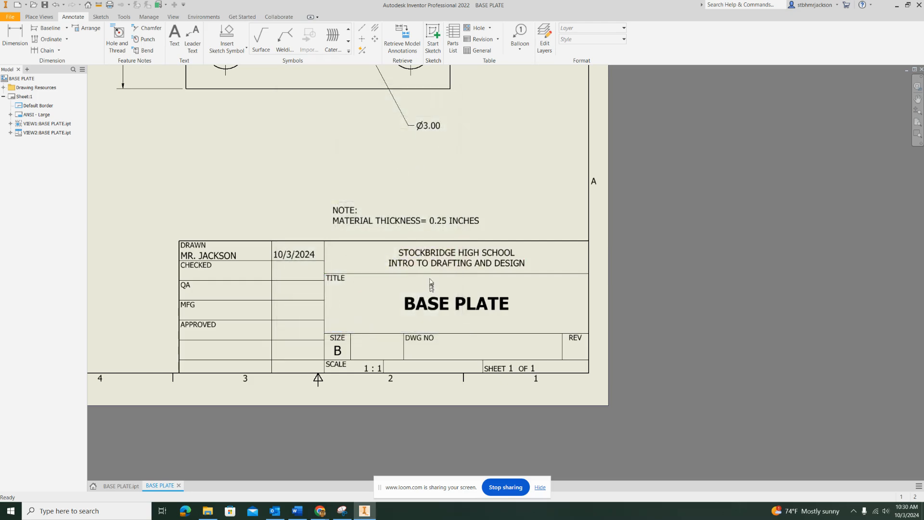
{"action": "scroll", "coordinate": [431, 287], "scroll_direction": "up", "scroll_amount": 2}
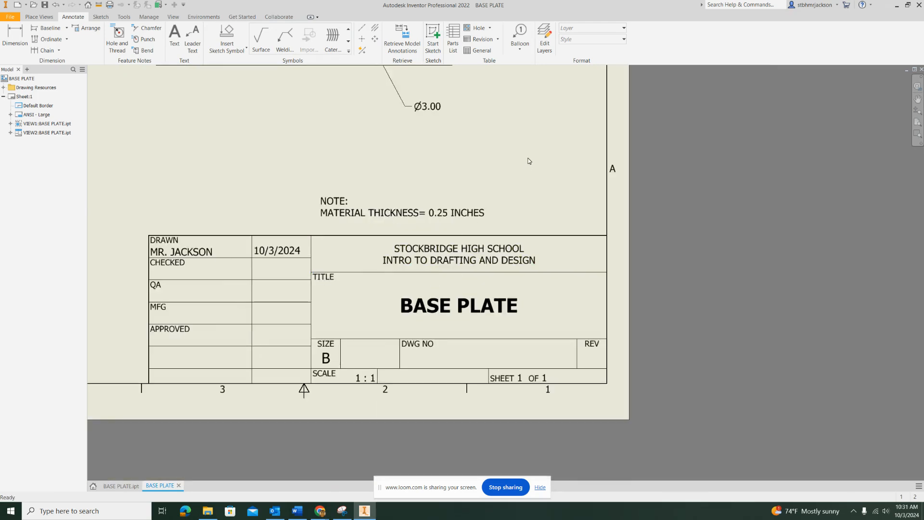
{"action": "scroll", "coordinate": [529, 161], "scroll_direction": "down", "scroll_amount": 4}
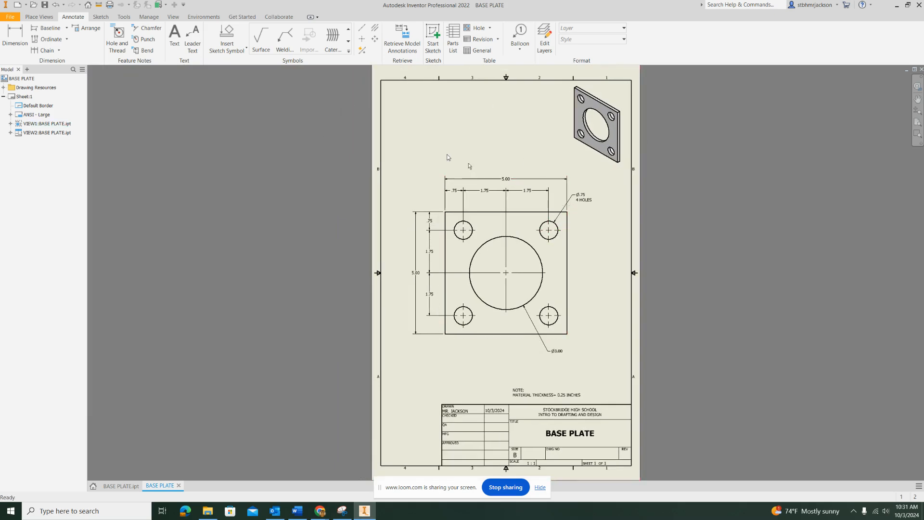
{"action": "left_click", "coordinate": [10, 16]}
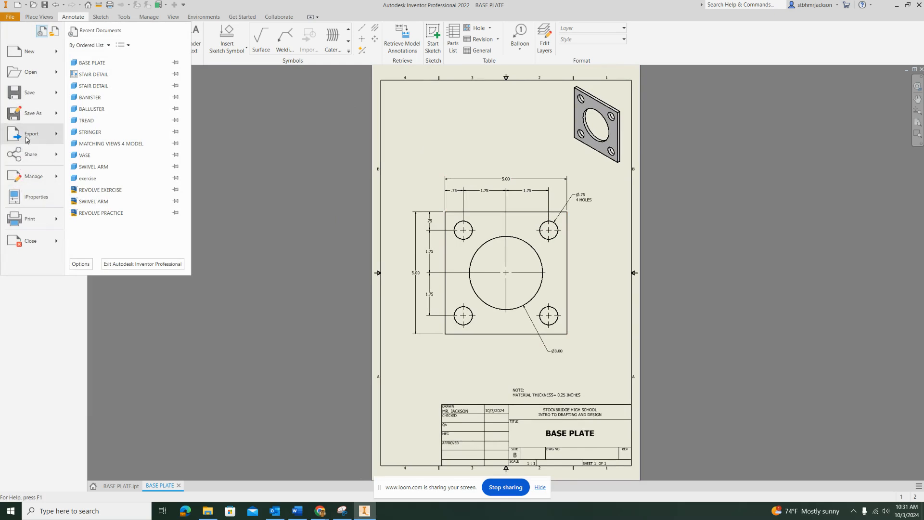
{"action": "mouse_move", "coordinate": [26, 138]}
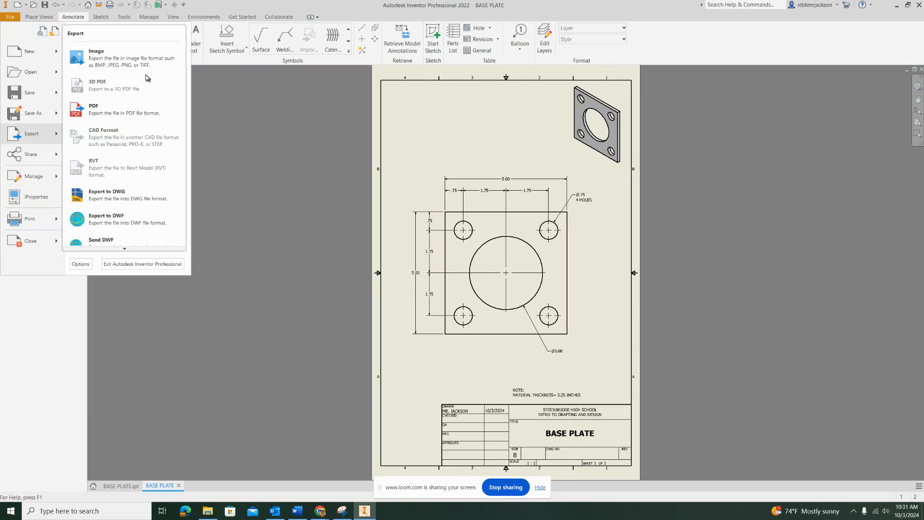
{"action": "left_click", "coordinate": [111, 112]}
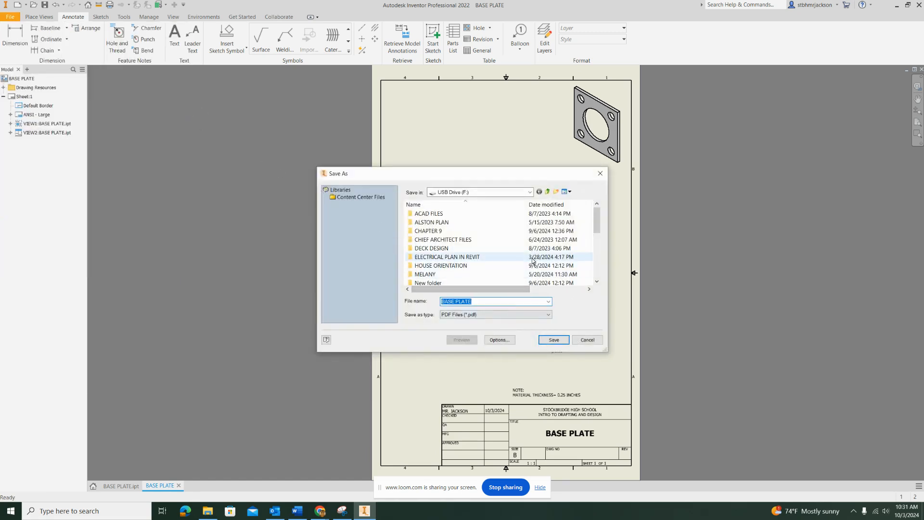
{"action": "left_click", "coordinate": [588, 340]}
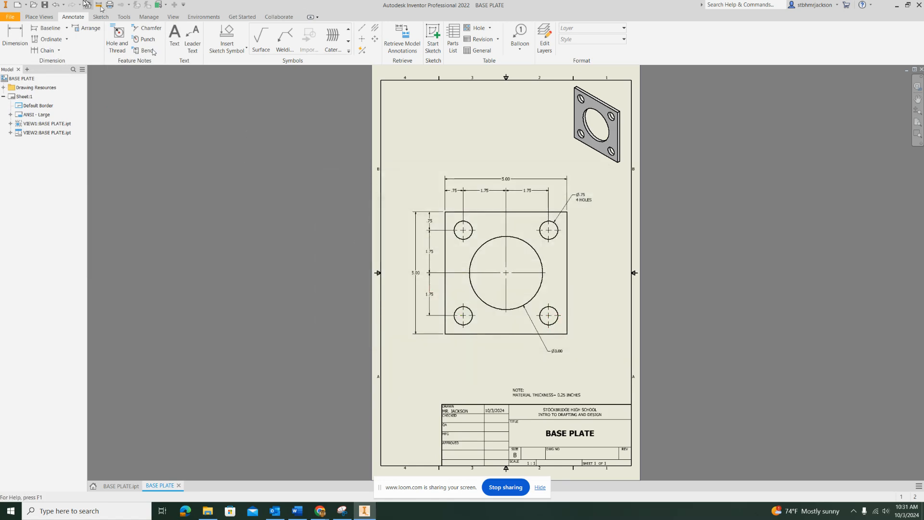
Export the drawing as a PDF file named BASE PLATE to the USB Drive (F:)
{"action": "left_click", "coordinate": [9, 16]}
{"action": "mouse_move", "coordinate": [37, 152]}
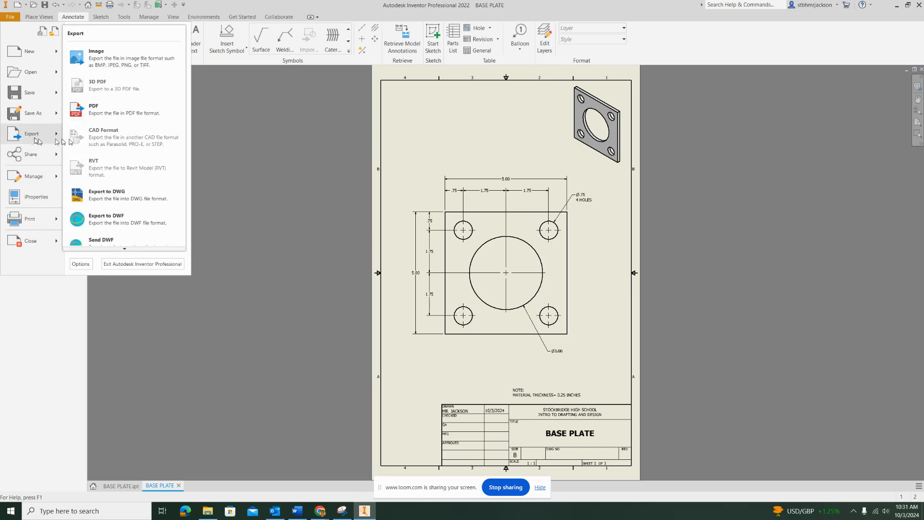
{"action": "left_click", "coordinate": [127, 114]}
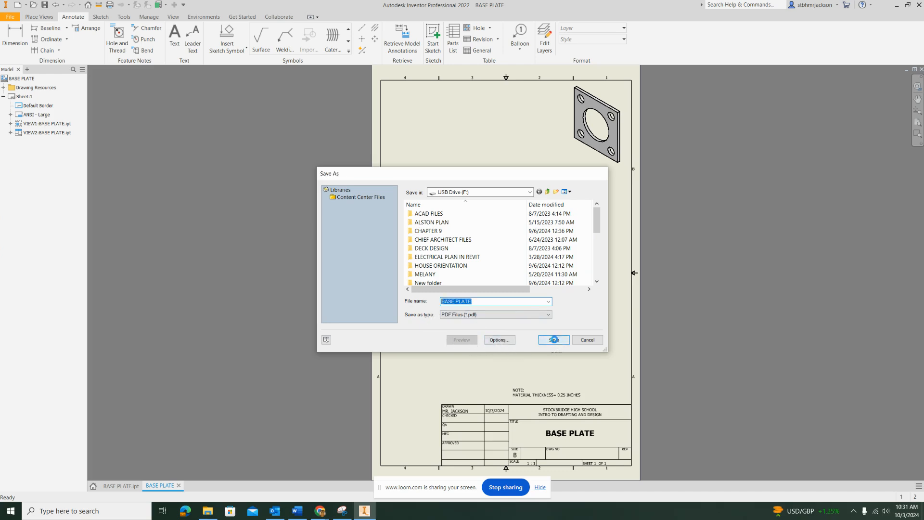
{"action": "left_click", "coordinate": [554, 340]}
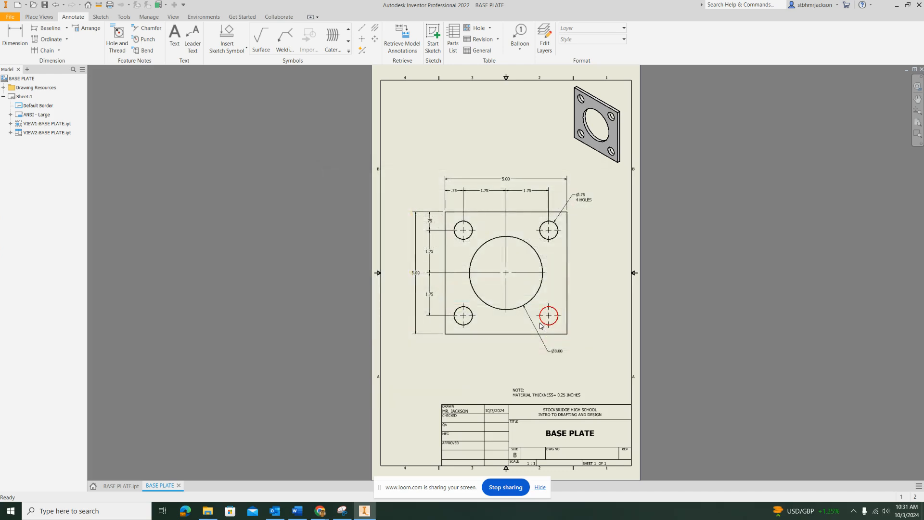